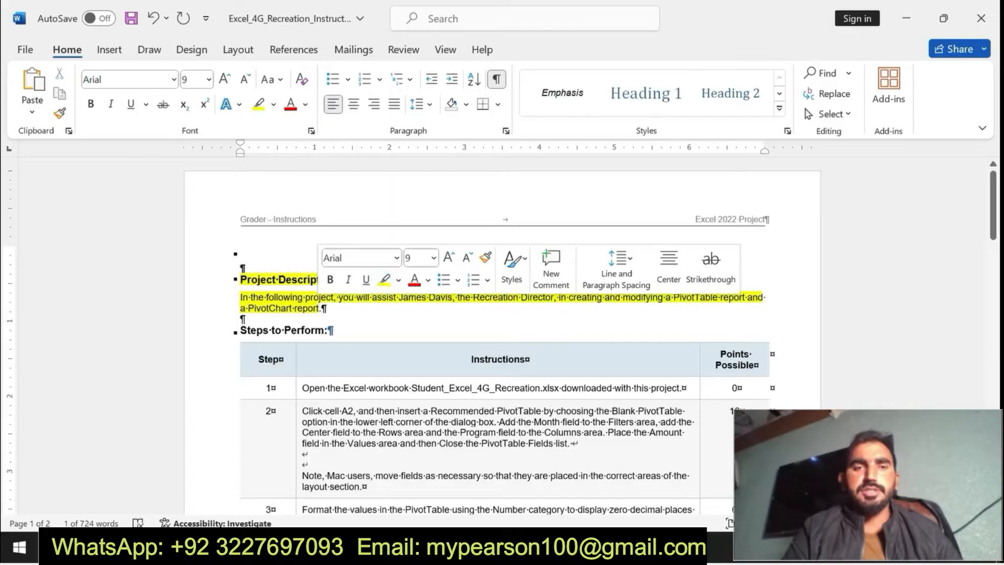
Switch to the Excel Recreation workbook and dismiss the Get Genuine Office notice.
{"action": "left_click", "coordinate": [303, 306]}
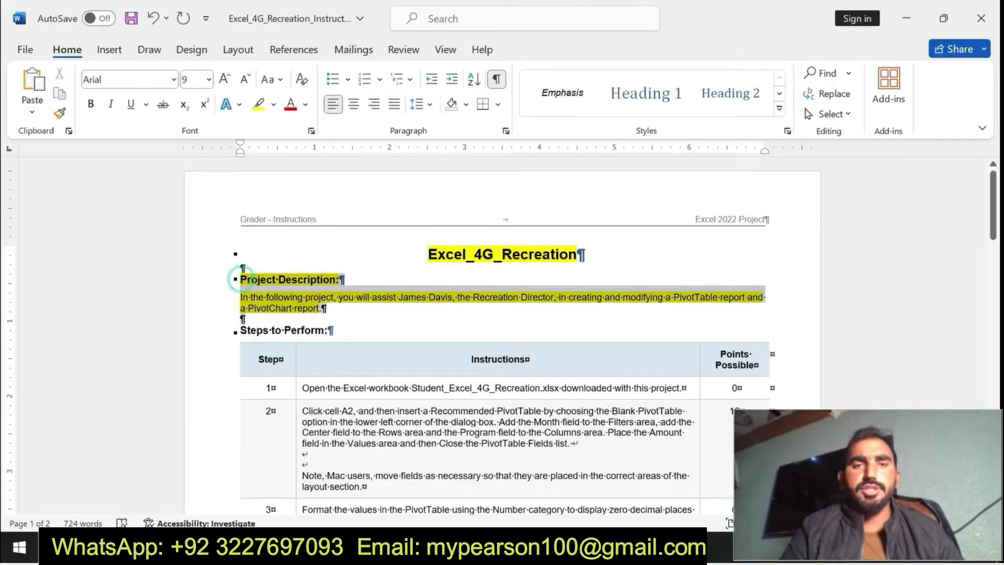
{"action": "mouse_move", "coordinate": [691, 548]}
{"action": "left_click", "coordinate": [637, 485]}
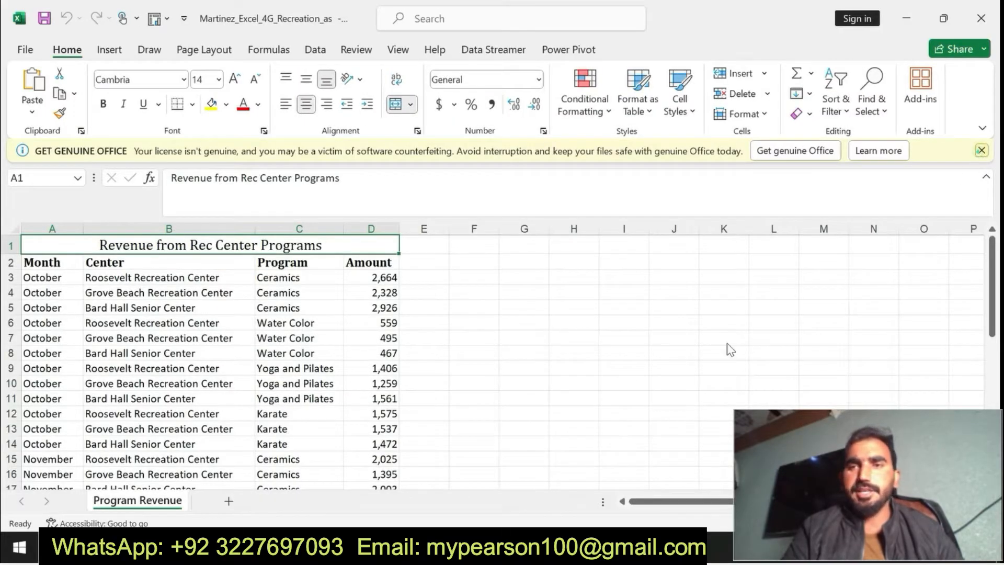
{"action": "left_click", "coordinate": [981, 150]}
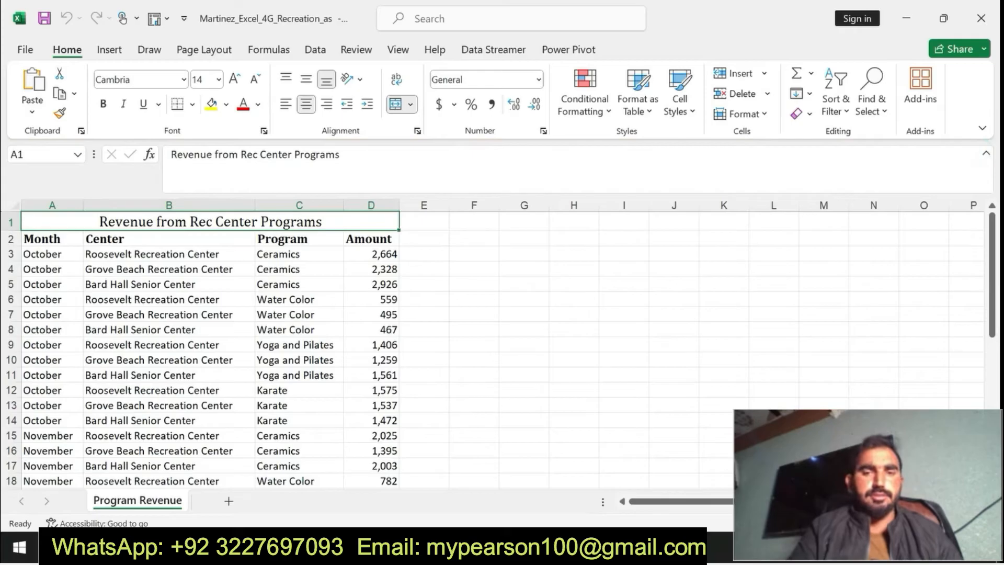
Return to the Word instructions and undo the yellow highlighting on the title and project description.
{"action": "key", "text": "alt+Tab"}
{"action": "left_click", "coordinate": [366, 308]}
{"action": "key", "text": "ctrl+z"}
{"action": "key", "text": "ctrl+z"}
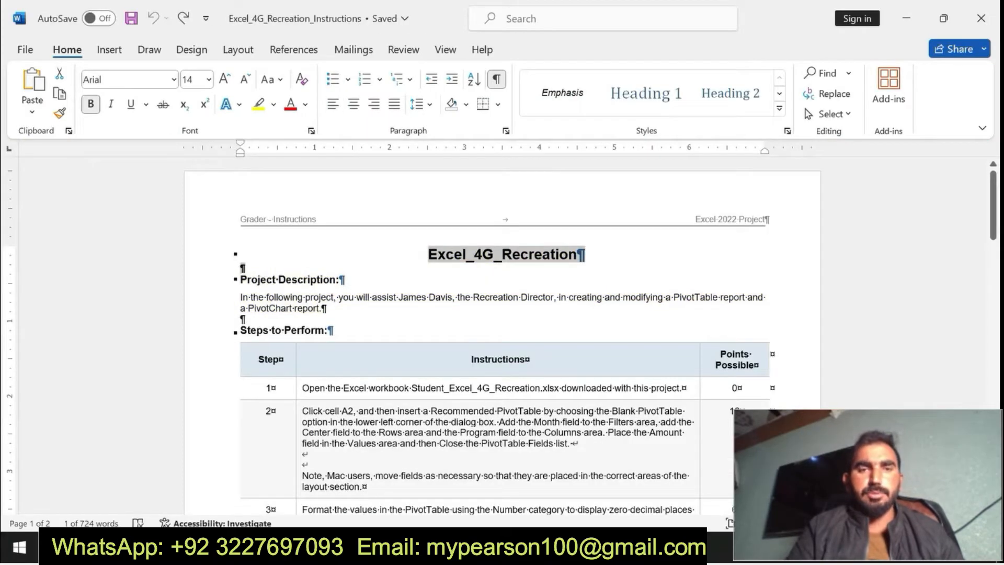
Highlight the step 1 instruction in yellow, make it bold, and undo both formats.
{"action": "left_click_drag", "start_coordinate": [302, 388], "coordinate": [680, 388]}
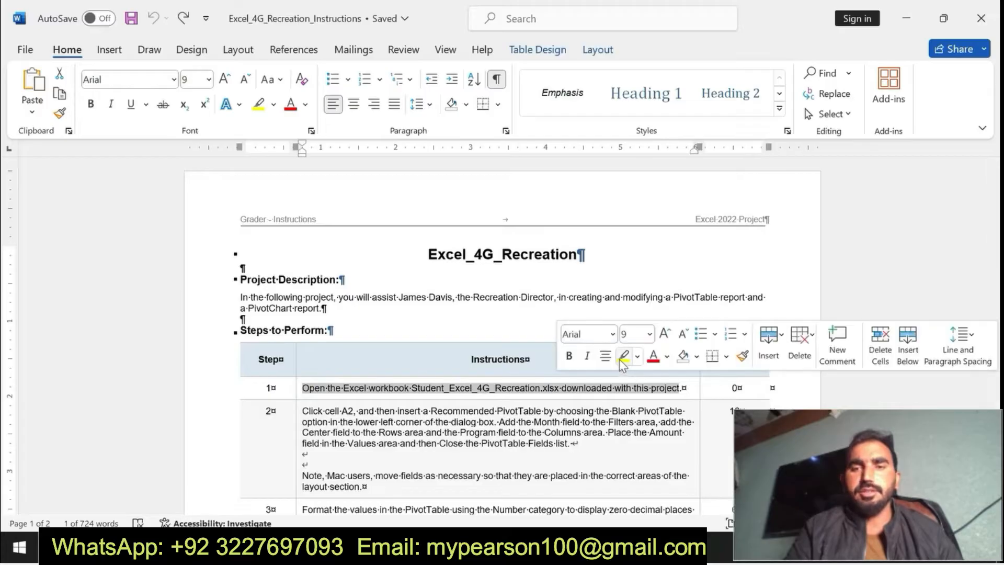
{"action": "left_click", "coordinate": [624, 356]}
{"action": "left_click_drag", "start_coordinate": [302, 388], "coordinate": [679, 388]}
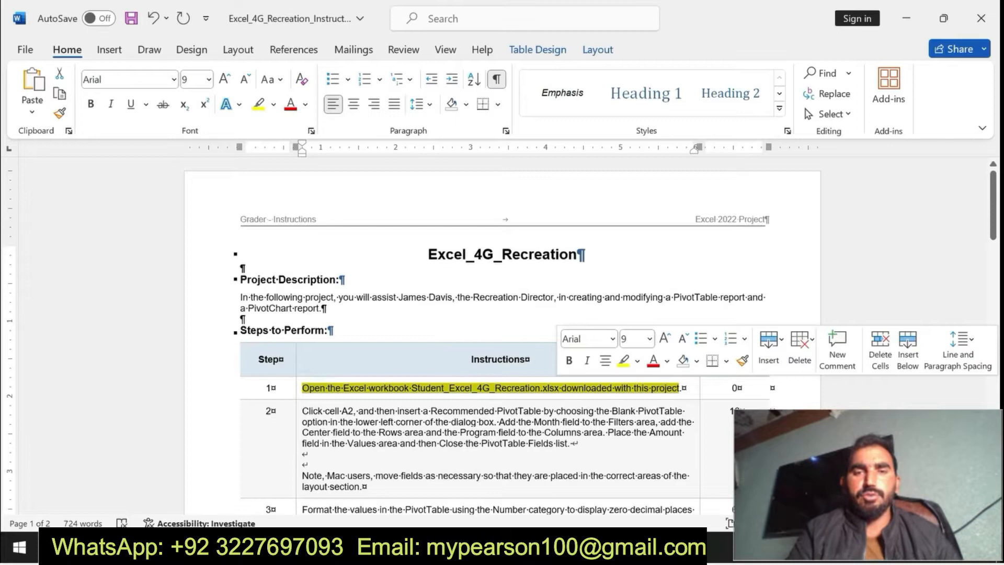
{"action": "left_click", "coordinate": [569, 360]}
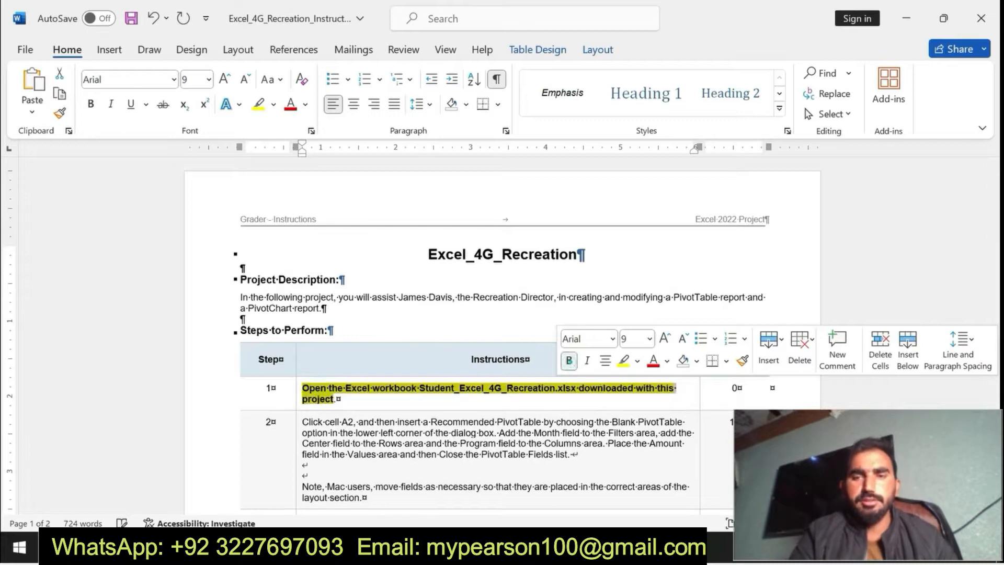
{"action": "left_click", "coordinate": [512, 390]}
{"action": "key", "text": "ctrl+z"}
{"action": "key", "text": "ctrl+z"}
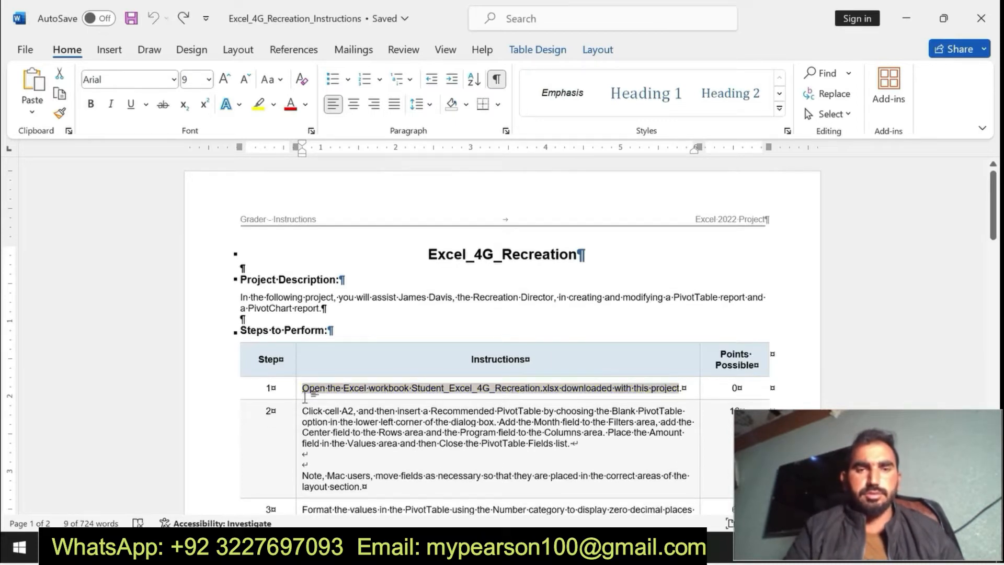
Make the step 2 instruction bold with yellow highlighting and select its main paragraph for reading.
{"action": "left_click_drag", "start_coordinate": [302, 410], "coordinate": [366, 489]}
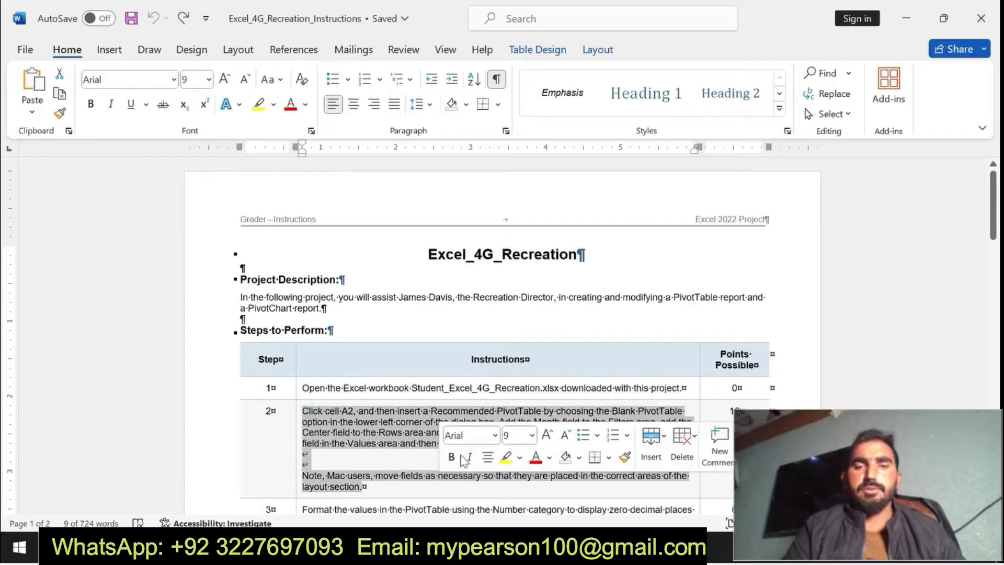
{"action": "left_click", "coordinate": [452, 457]}
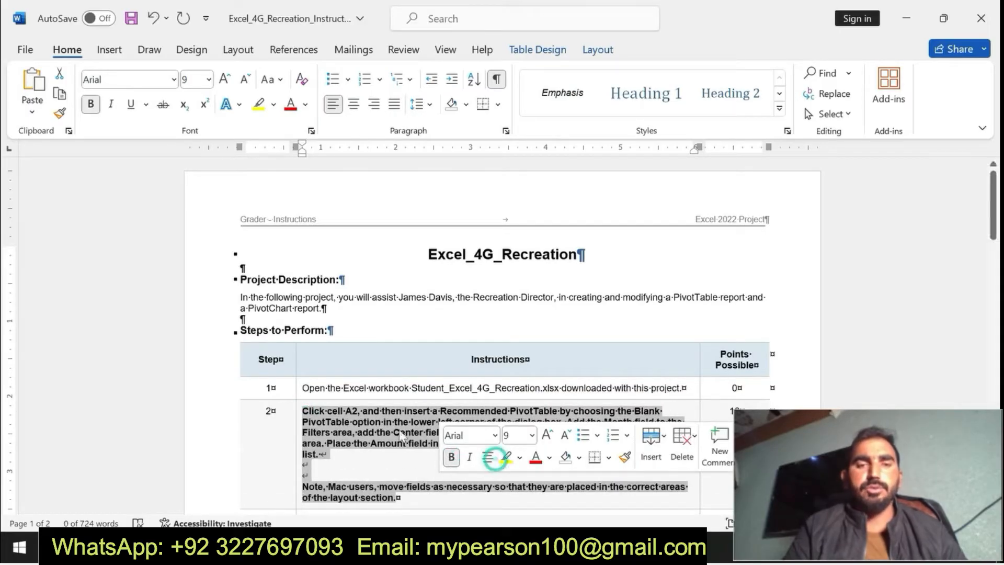
{"action": "left_click", "coordinate": [505, 458]}
{"action": "left_click_drag", "start_coordinate": [303, 410], "coordinate": [671, 457]}
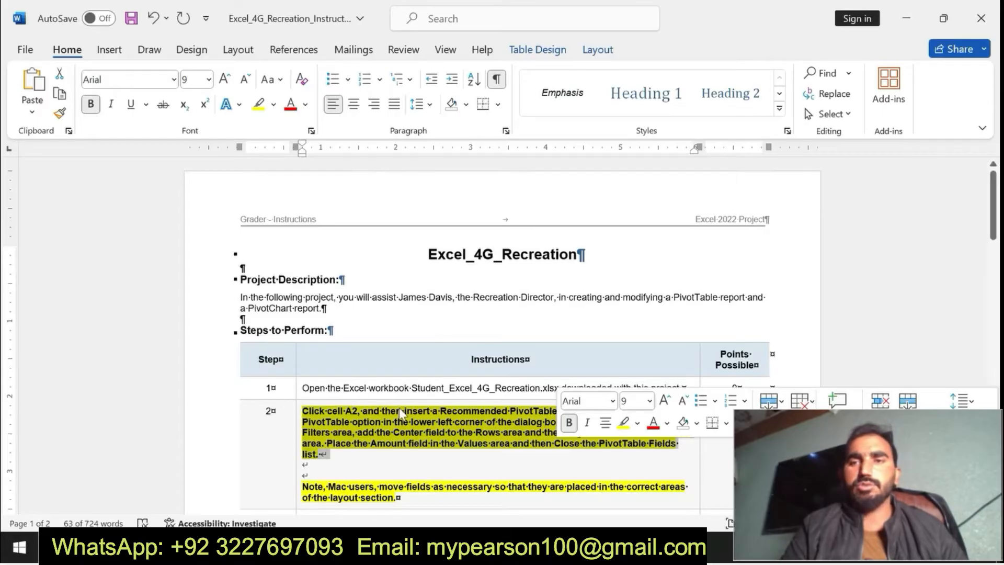
{"action": "left_click", "coordinate": [374, 429]}
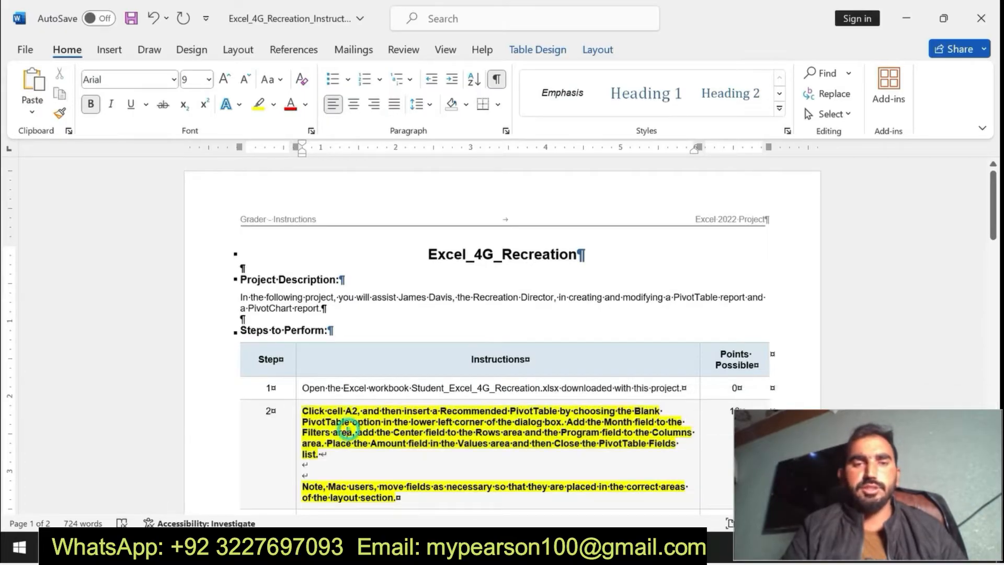
{"action": "left_click_drag", "start_coordinate": [304, 411], "coordinate": [331, 454]}
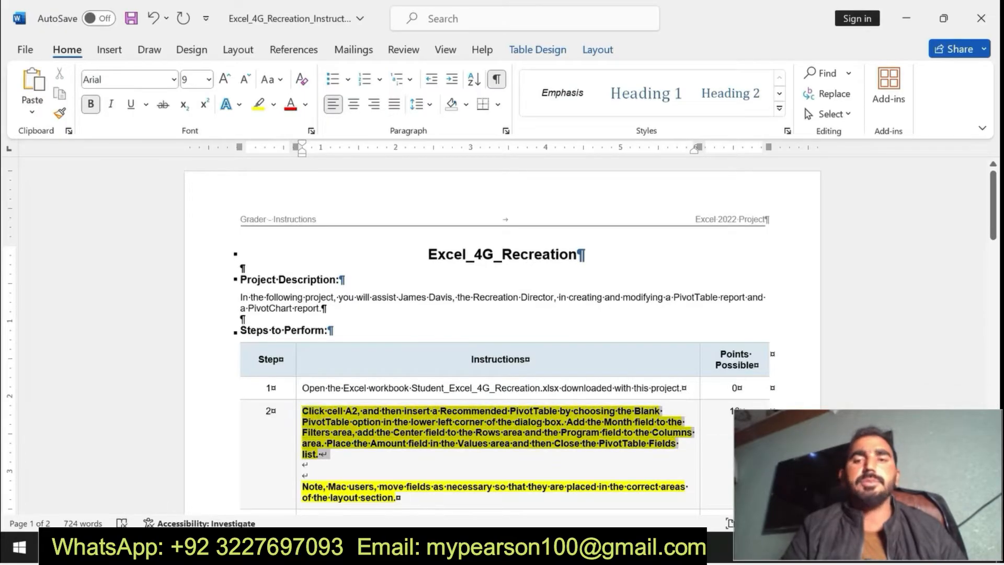
In the Excel workbook, insert a blank PivotTable through Recommended PivotTables with cell A2 of Program Revenue selected.
{"action": "left_click", "coordinate": [225, 546]}
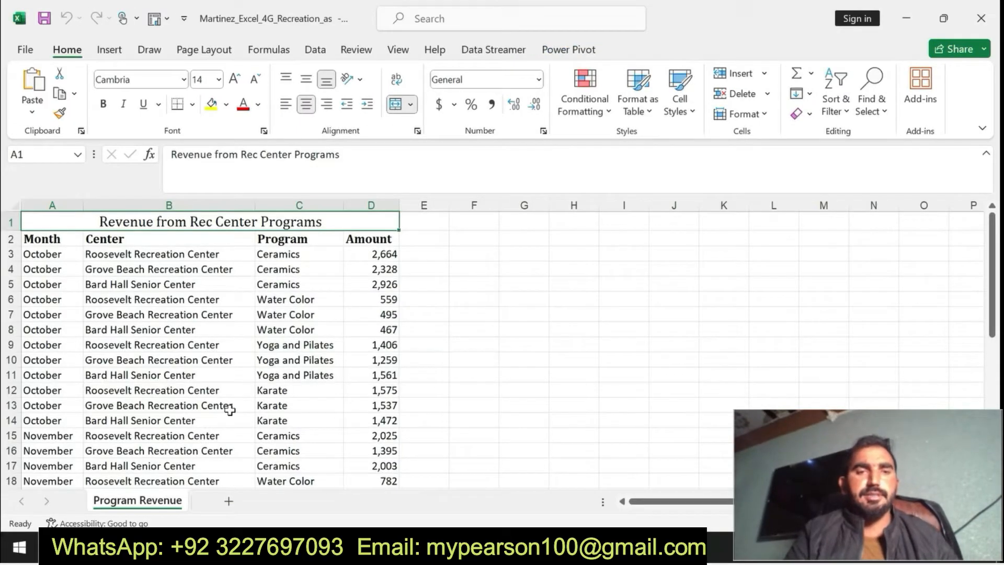
{"action": "left_click", "coordinate": [54, 240]}
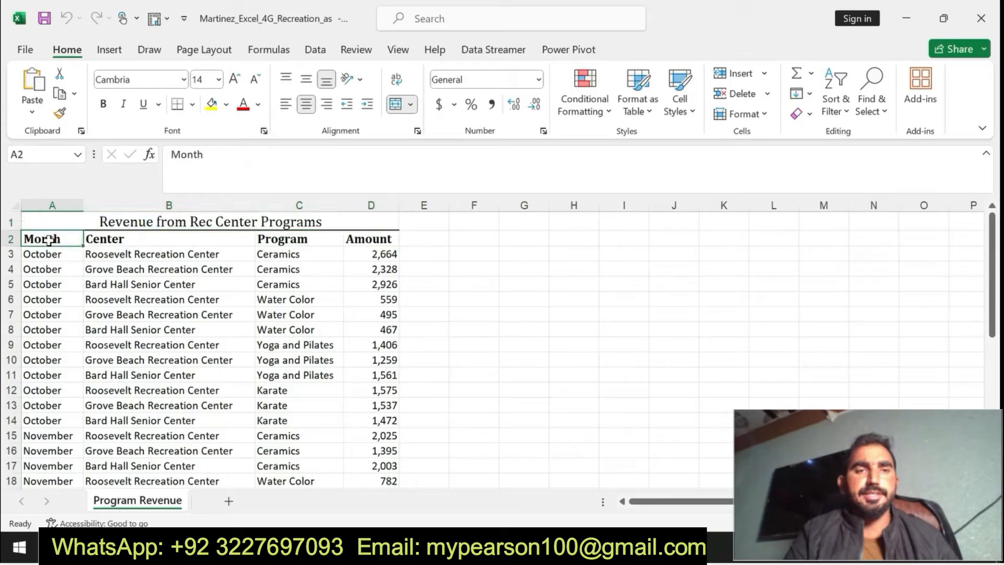
{"action": "left_click", "coordinate": [111, 49]}
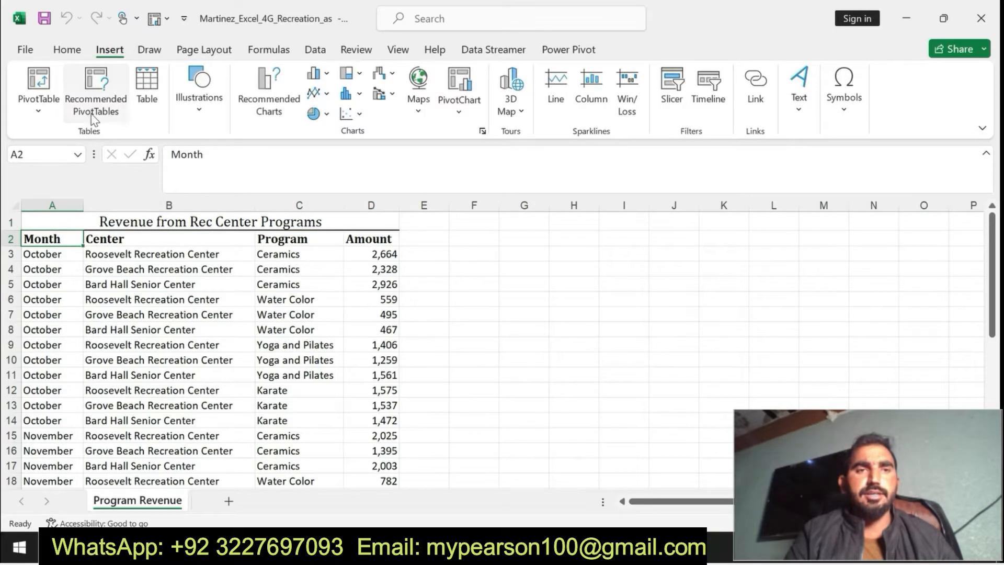
{"action": "left_click", "coordinate": [95, 119]}
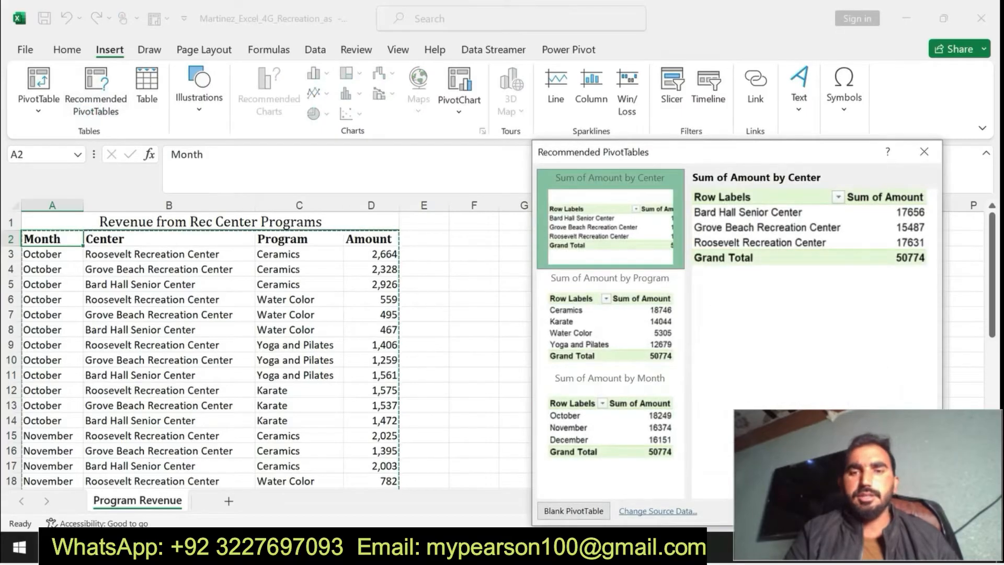
{"action": "left_click", "coordinate": [418, 547]}
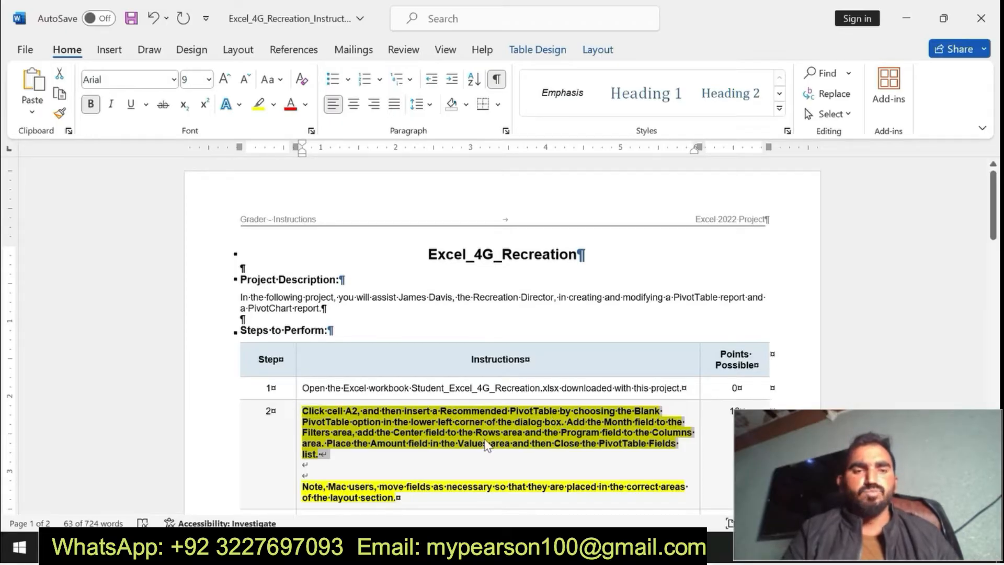
{"action": "key", "text": "alt+Tab"}
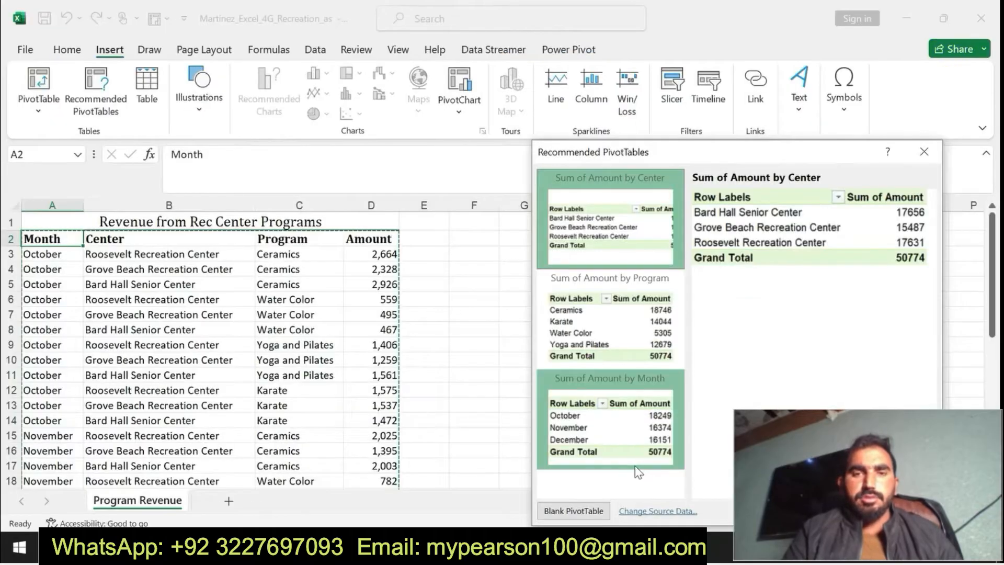
{"action": "left_click", "coordinate": [589, 510]}
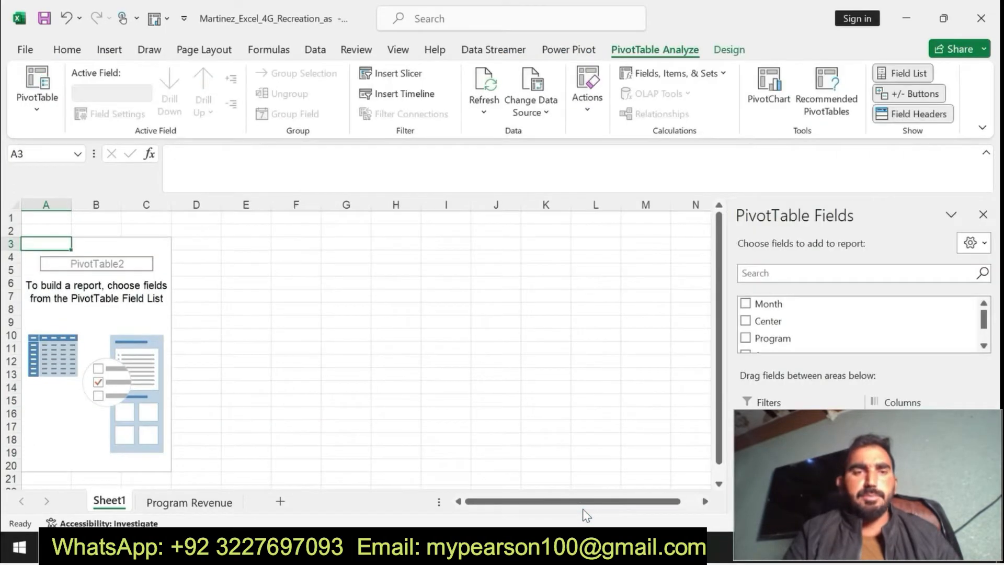
Check the field placement in the Word instructions and add Month to the PivotTable's Filters area and Center to its Rows area.
{"action": "key", "text": "alt+Tab"}
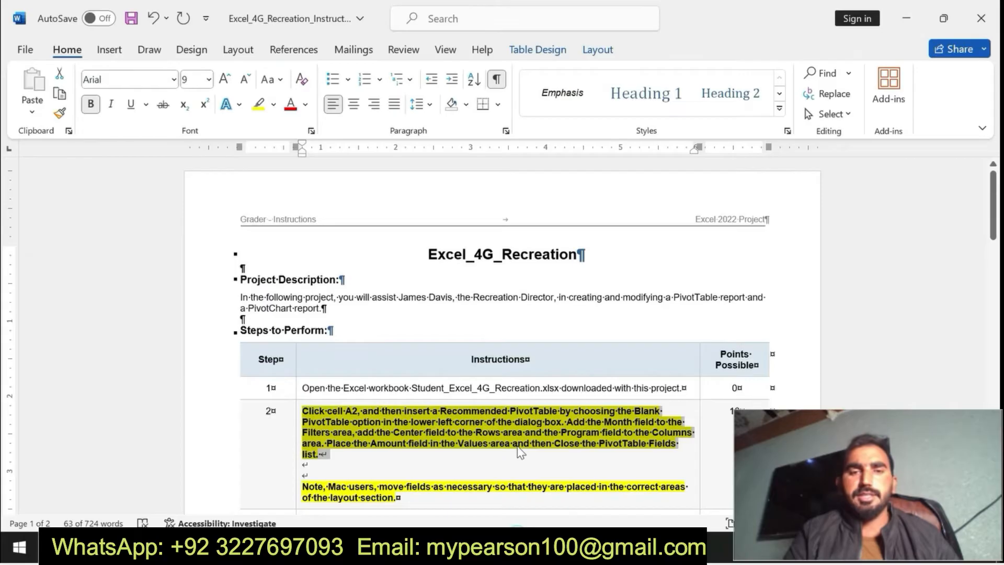
{"action": "left_click", "coordinate": [573, 424]}
{"action": "left_click_drag", "start_coordinate": [582, 425], "coordinate": [522, 432]}
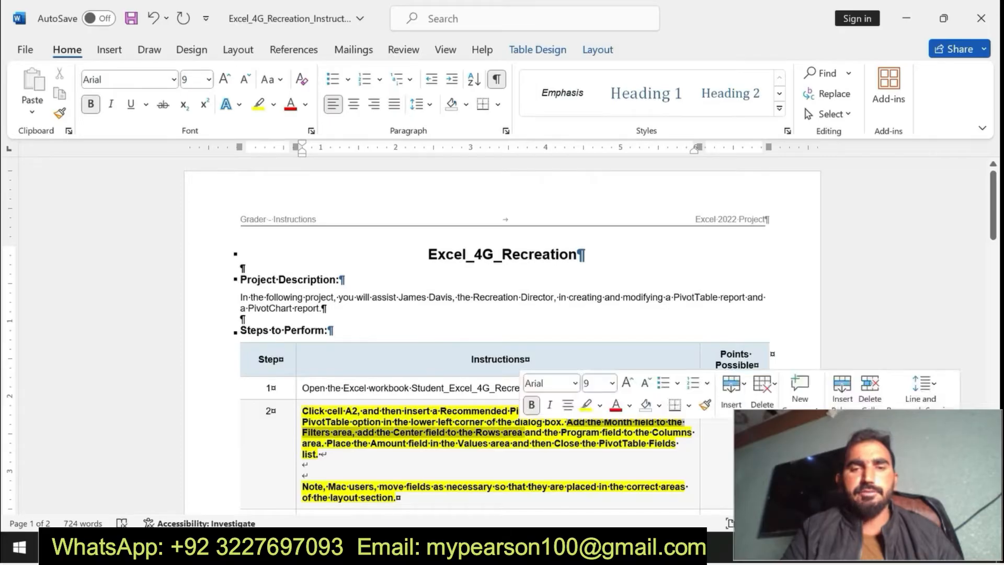
{"action": "key", "text": "alt+Tab"}
{"action": "left_click_drag", "start_coordinate": [793, 305], "coordinate": [806, 434]}
{"action": "left_click", "coordinate": [984, 346]}
{"action": "left_click", "coordinate": [984, 346]}
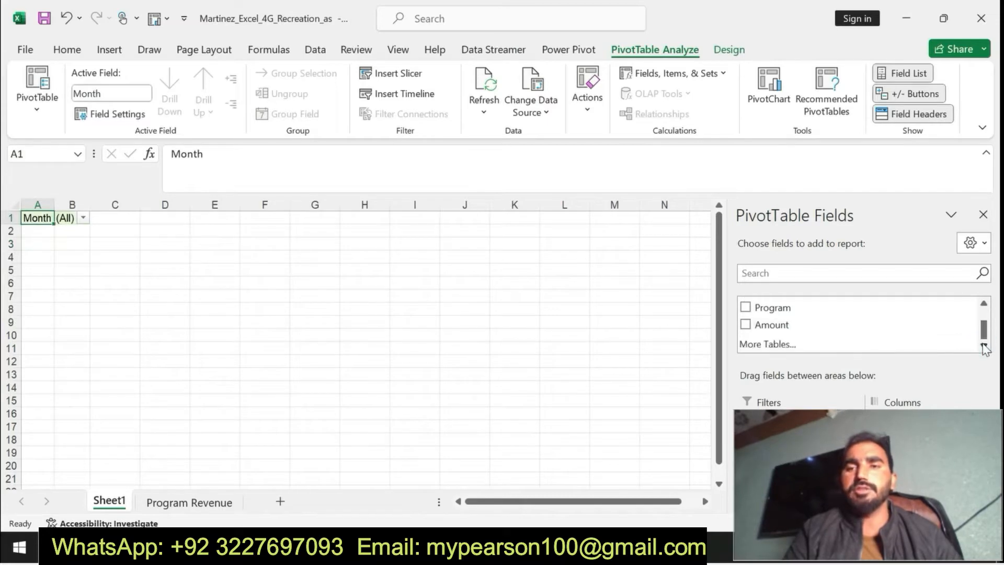
{"action": "left_click_drag", "start_coordinate": [980, 332], "coordinate": [980, 321]}
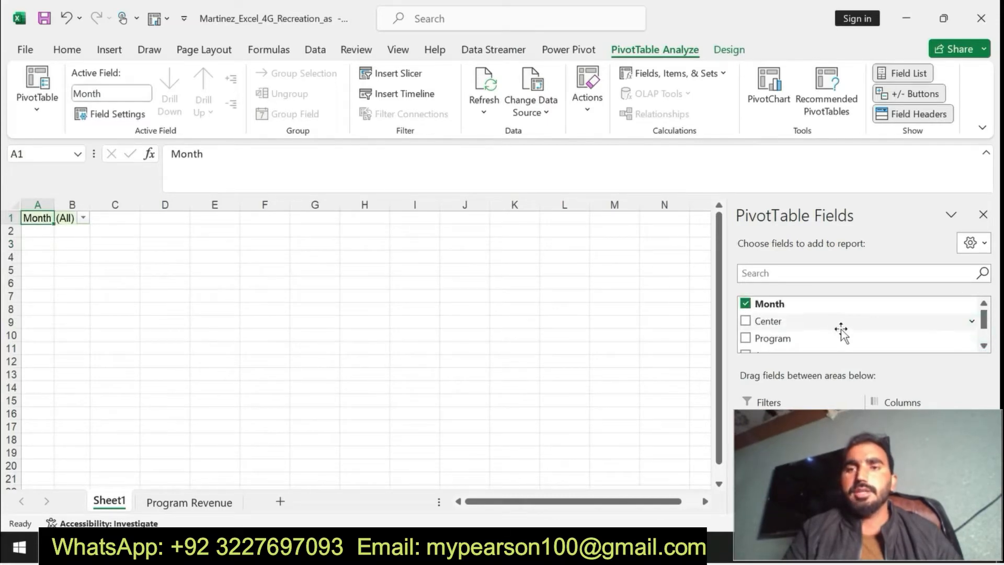
{"action": "left_click", "coordinate": [822, 327]}
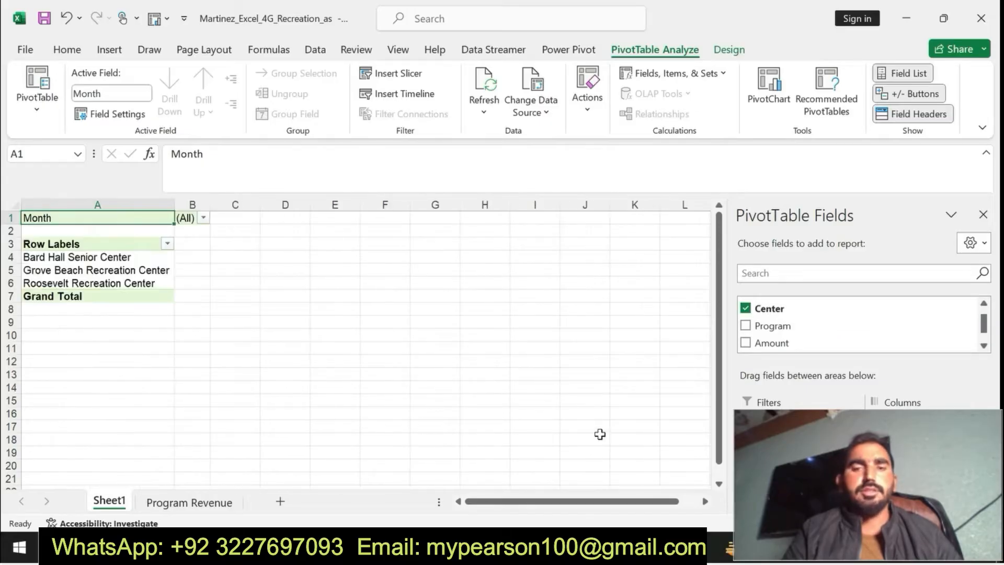
Check the remaining fields in the Word instructions and place Program in the PivotTable's Columns area and Amount in its Values area.
{"action": "key", "text": "alt+Tab"}
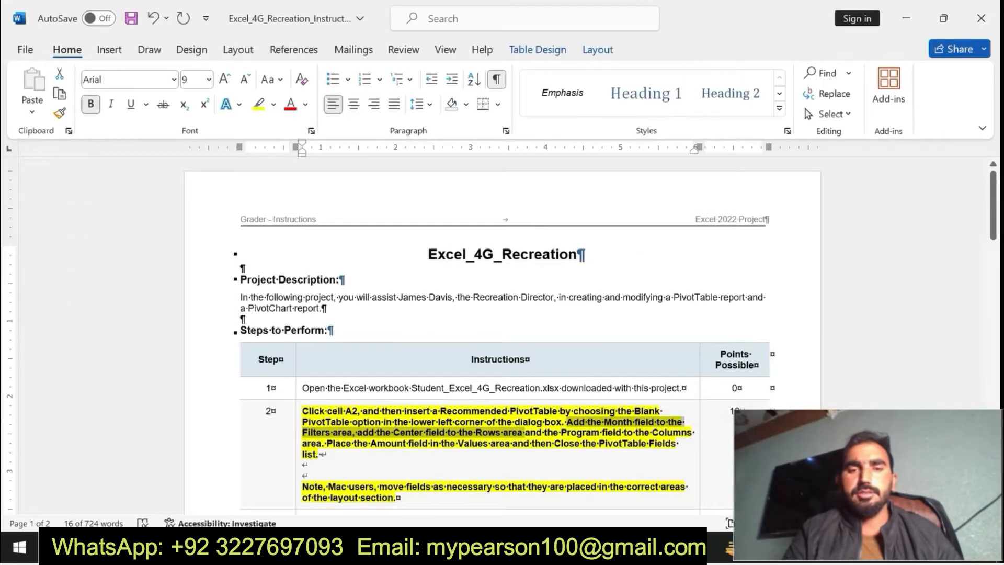
{"action": "left_click_drag", "start_coordinate": [562, 433], "coordinate": [675, 444]}
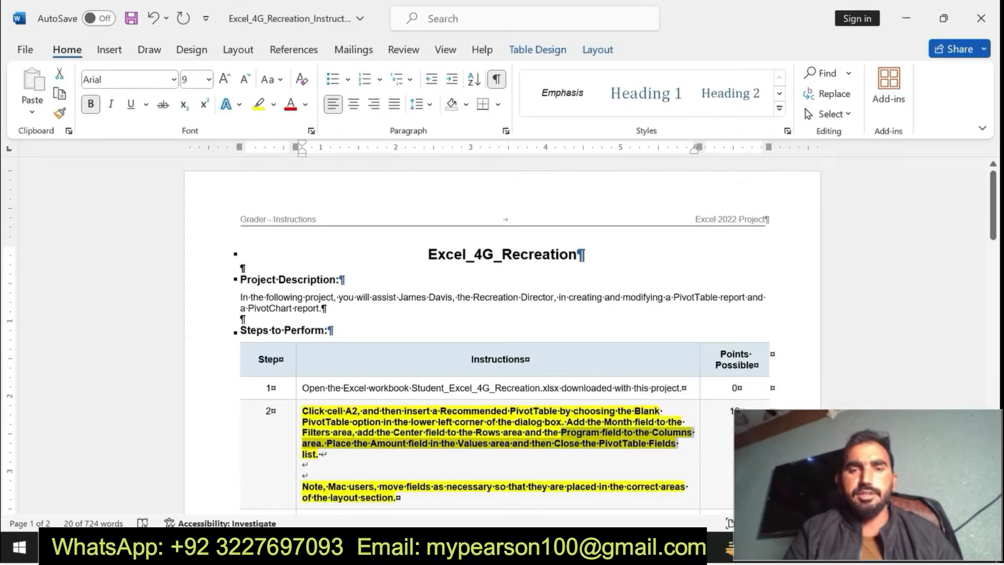
{"action": "key", "text": "alt+Tab"}
{"action": "left_click_drag", "start_coordinate": [780, 328], "coordinate": [902, 425]}
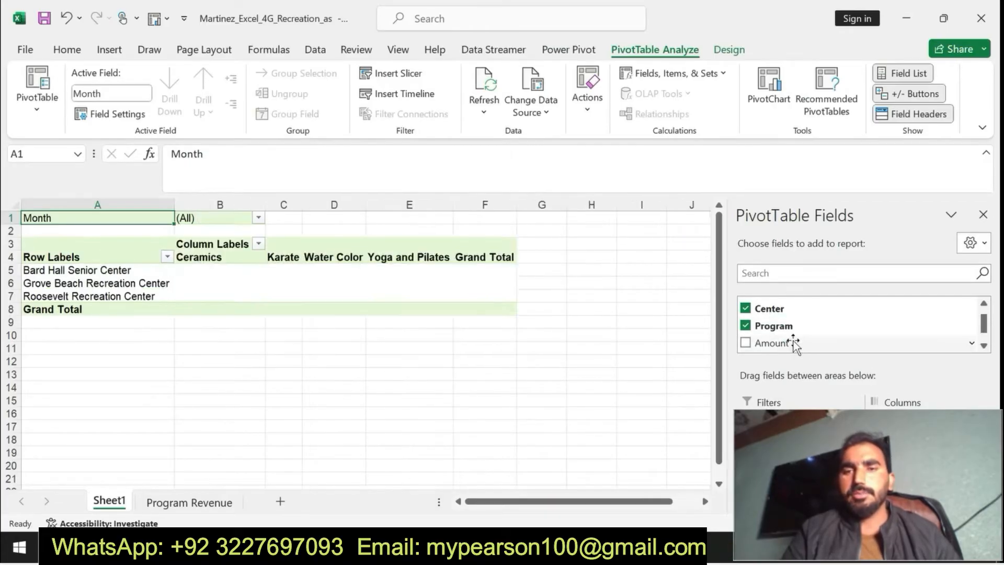
{"action": "left_click", "coordinate": [795, 342]}
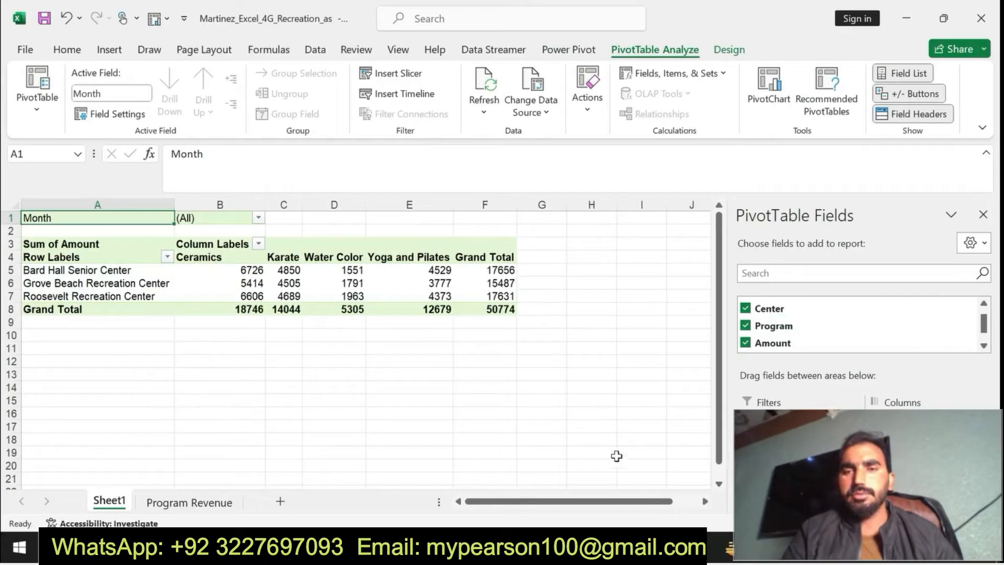
Check the end of the step 2 instruction in Word and close the PivotTable Fields list in Excel.
{"action": "left_click", "coordinate": [487, 547]}
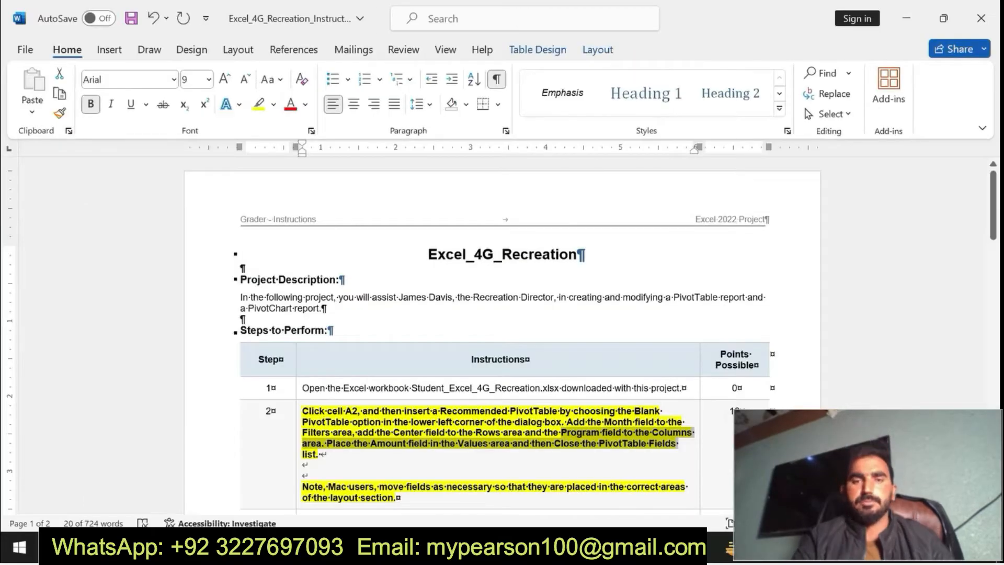
{"action": "left_click_drag", "start_coordinate": [554, 444], "coordinate": [604, 462]}
{"action": "left_click", "coordinate": [460, 547]}
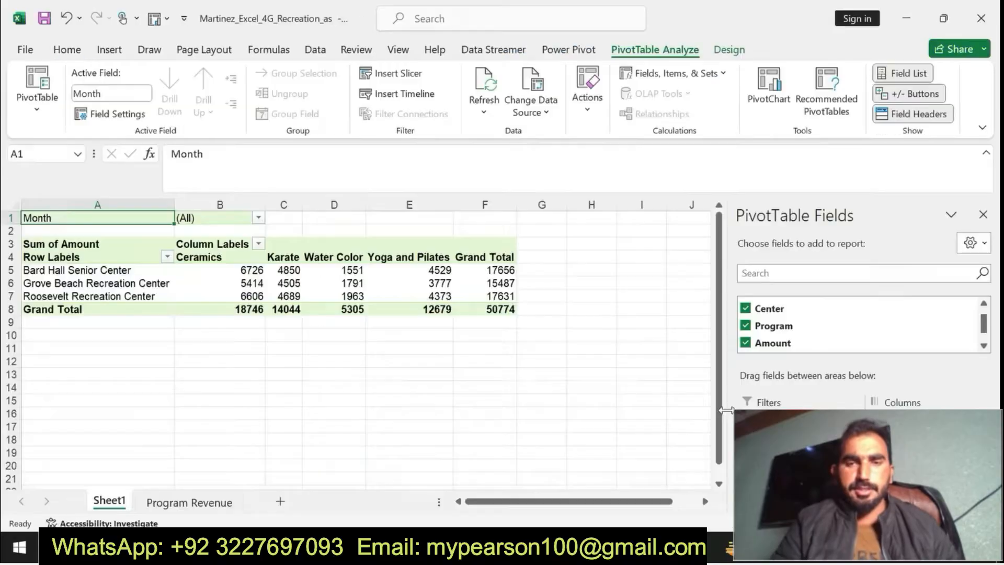
{"action": "left_click", "coordinate": [983, 216]}
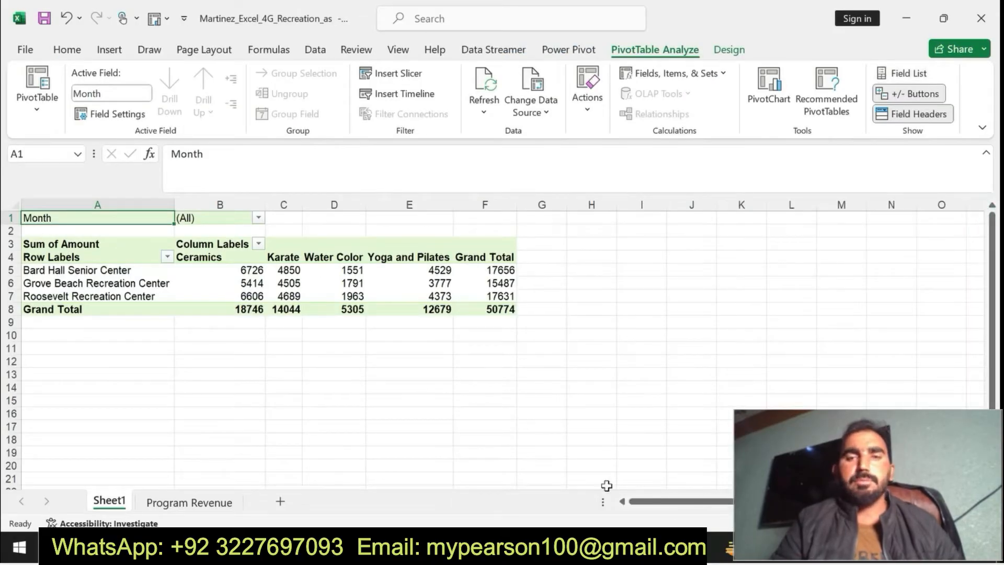
Return to the Word instructions and undo the bold and yellow highlighting on the step 2 instruction.
{"action": "left_click", "coordinate": [486, 547]}
{"action": "key", "text": "ctrl+z"}
{"action": "key", "text": "ctrl+z"}
{"action": "key", "text": "ctrl+z"}
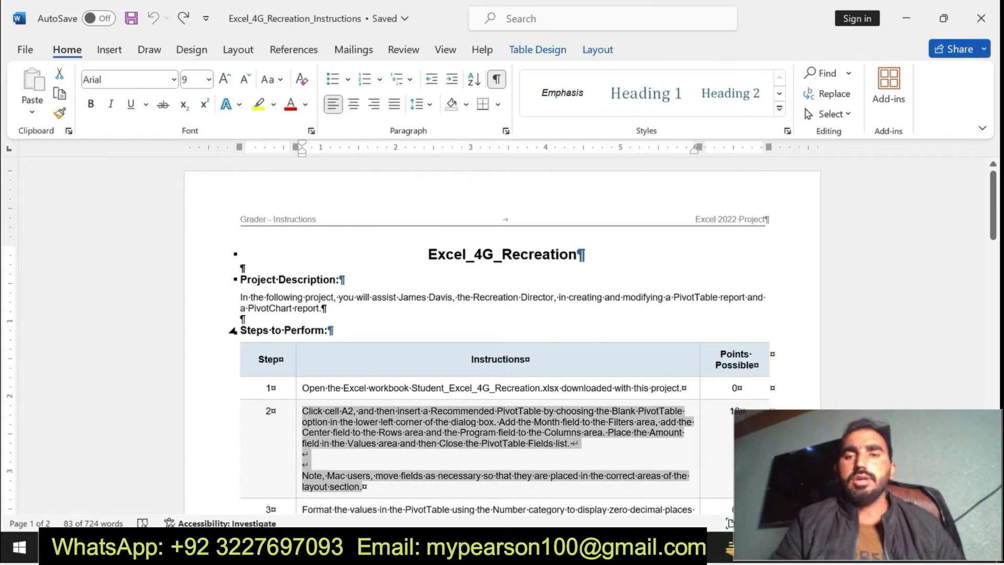
Make the step 3 instruction in Word bold with yellow highlighting and select it for reading.
{"action": "scroll", "coordinate": [502, 335], "scroll_direction": "down", "scroll_amount": 2}
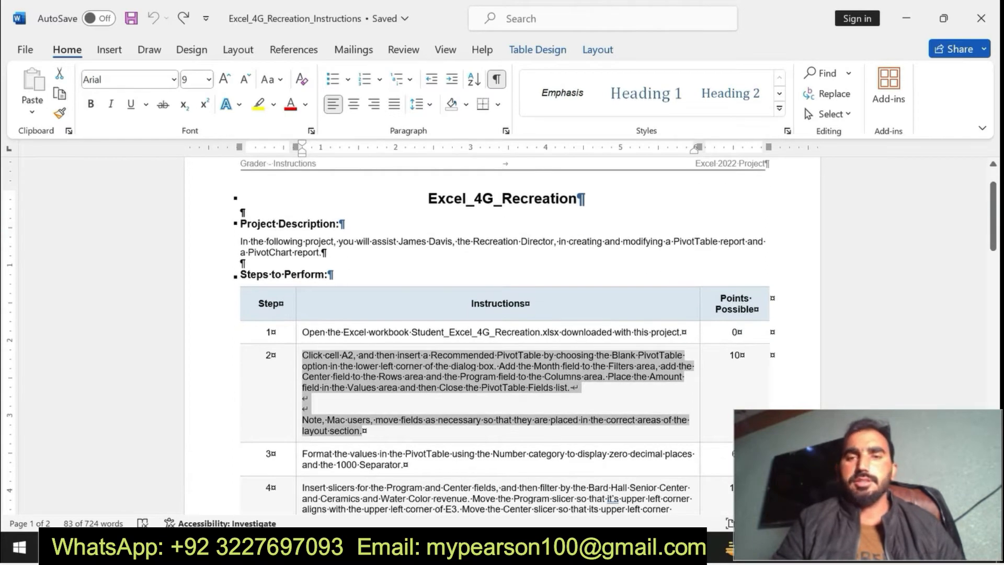
{"action": "left_click_drag", "start_coordinate": [302, 453], "coordinate": [410, 465]}
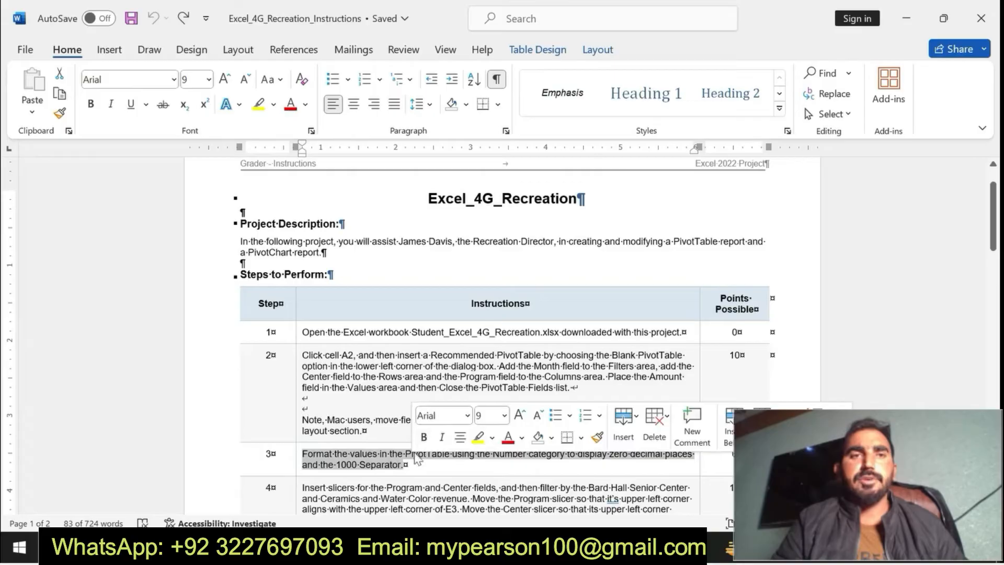
{"action": "left_click", "coordinate": [424, 437]}
{"action": "left_click", "coordinate": [477, 437]}
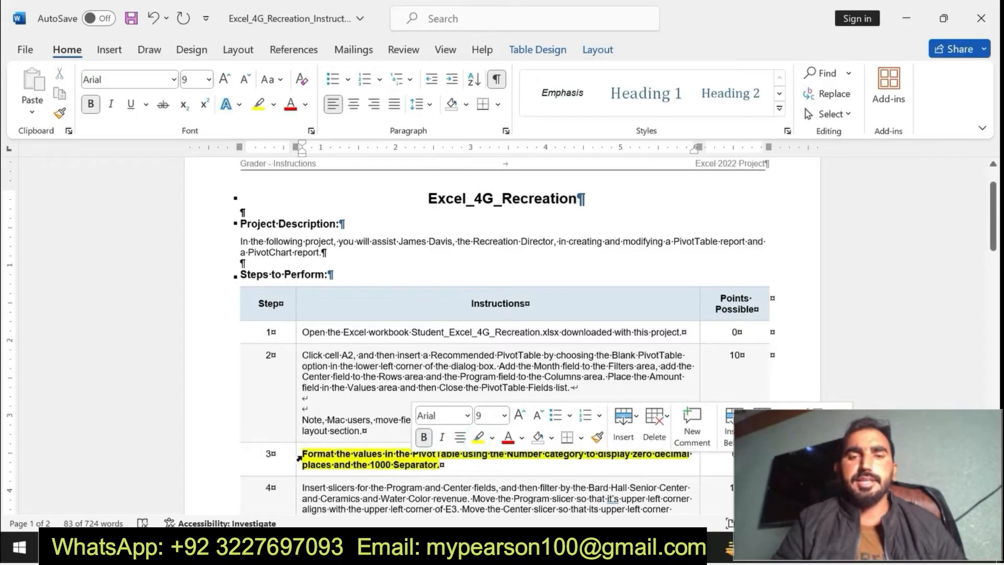
{"action": "left_click_drag", "start_coordinate": [302, 454], "coordinate": [554, 476]}
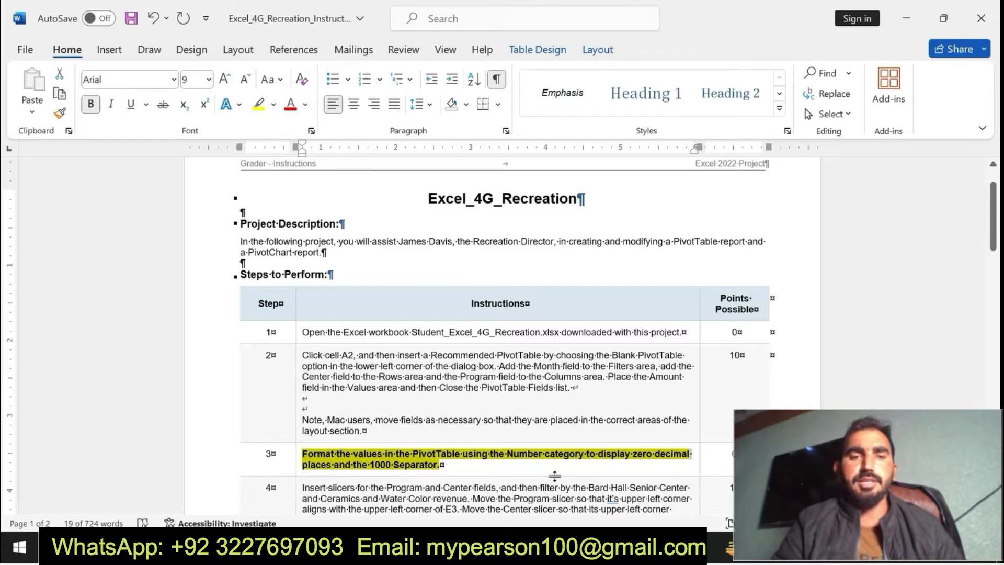
Switch to Excel and show the PivotTable Fields list again from the PivotTable's Grand Total header.
{"action": "left_click", "coordinate": [661, 547]}
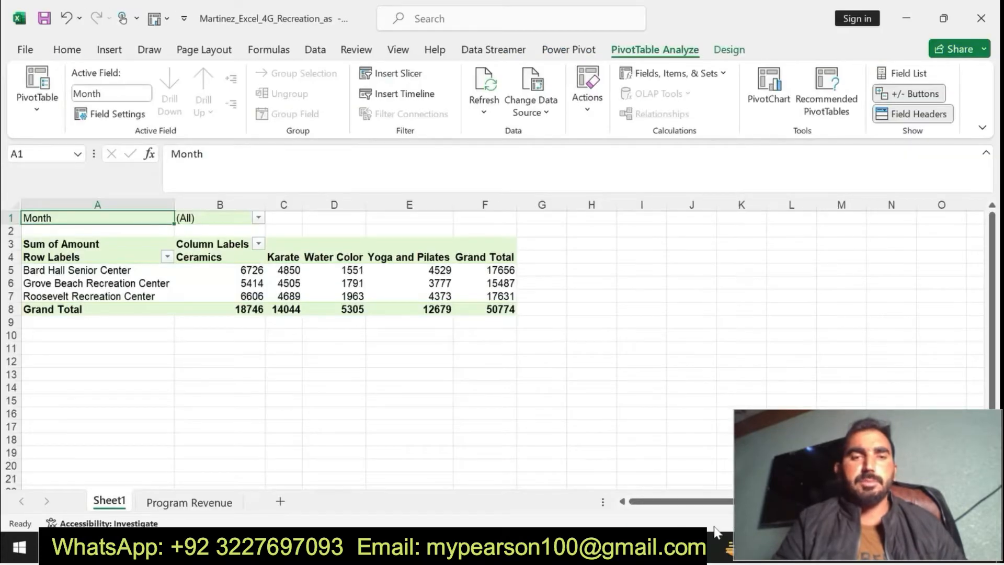
{"action": "left_click", "coordinate": [449, 245]}
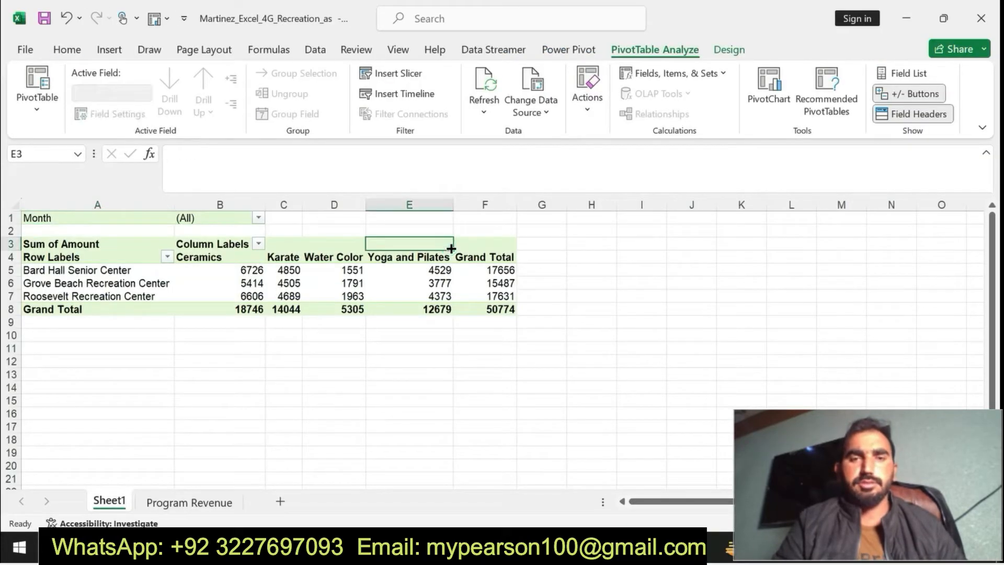
{"action": "left_click", "coordinate": [463, 256]}
{"action": "left_click", "coordinate": [471, 270]}
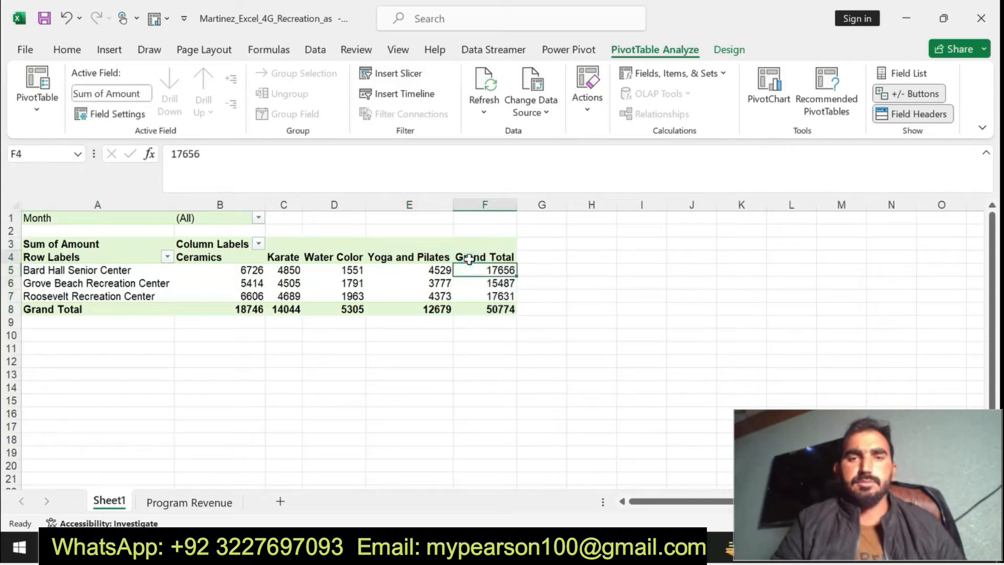
{"action": "right_click", "coordinate": [468, 258]}
{"action": "left_click", "coordinate": [528, 484]}
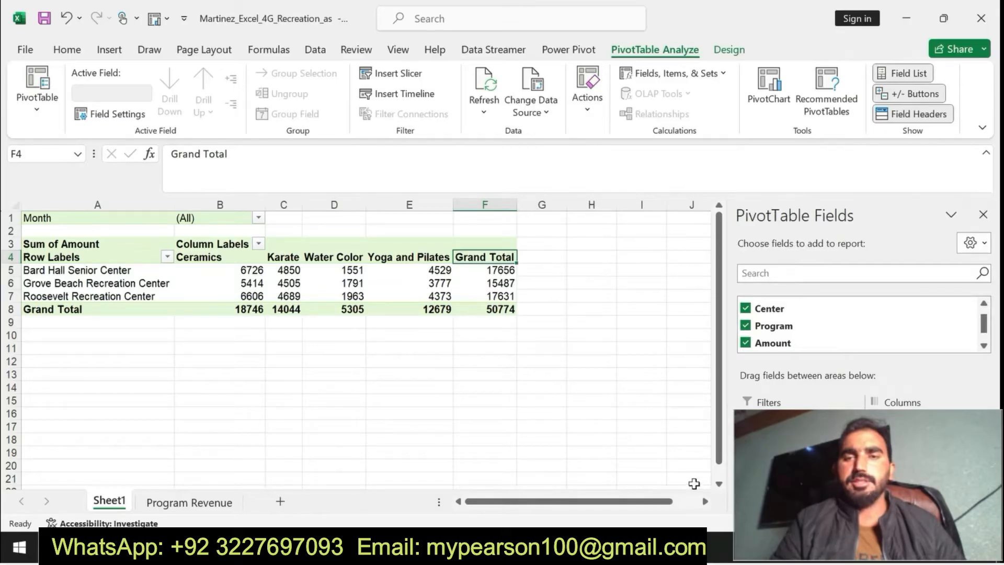
Check the step 3 instruction in Word and set the Amount value field's number format to the Number category with zero decimal places.
{"action": "key", "text": "alt+Tab"}
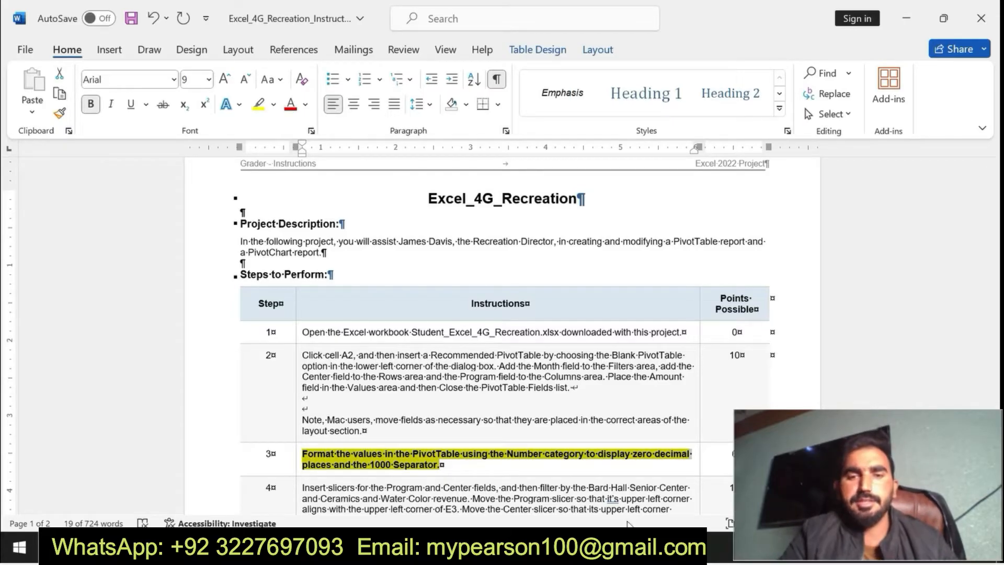
{"action": "key", "text": "alt+Tab"}
{"action": "left_click", "coordinate": [931, 468]}
{"action": "left_click", "coordinate": [884, 446]}
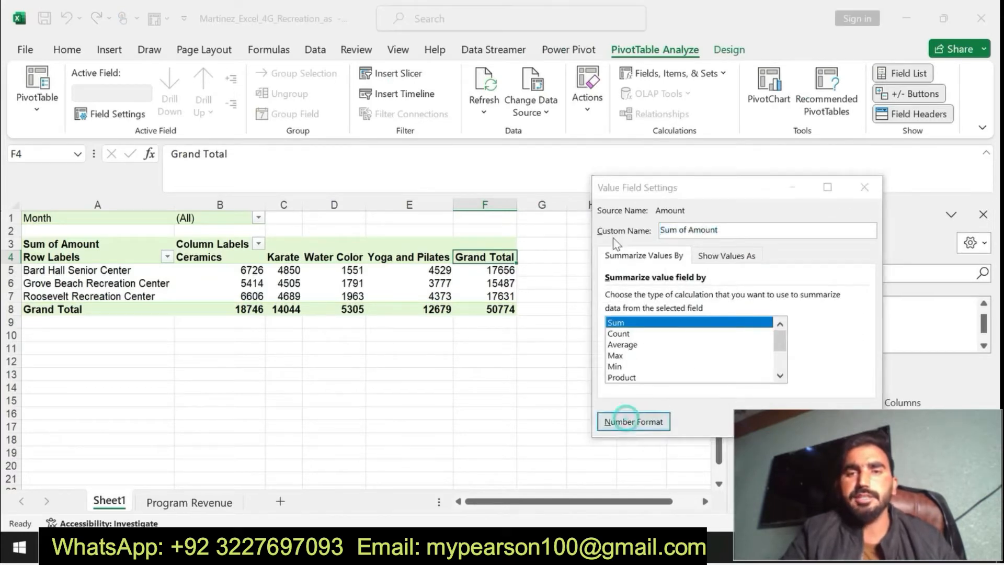
{"action": "left_click", "coordinate": [626, 421]}
{"action": "left_click", "coordinate": [579, 191]}
{"action": "left_click", "coordinate": [765, 220]}
{"action": "left_click", "coordinate": [765, 220]}
Check the rest of step 3 in Word and apply the 1000 separator to the Amount field's number format.
{"action": "key", "text": "alt+Tab"}
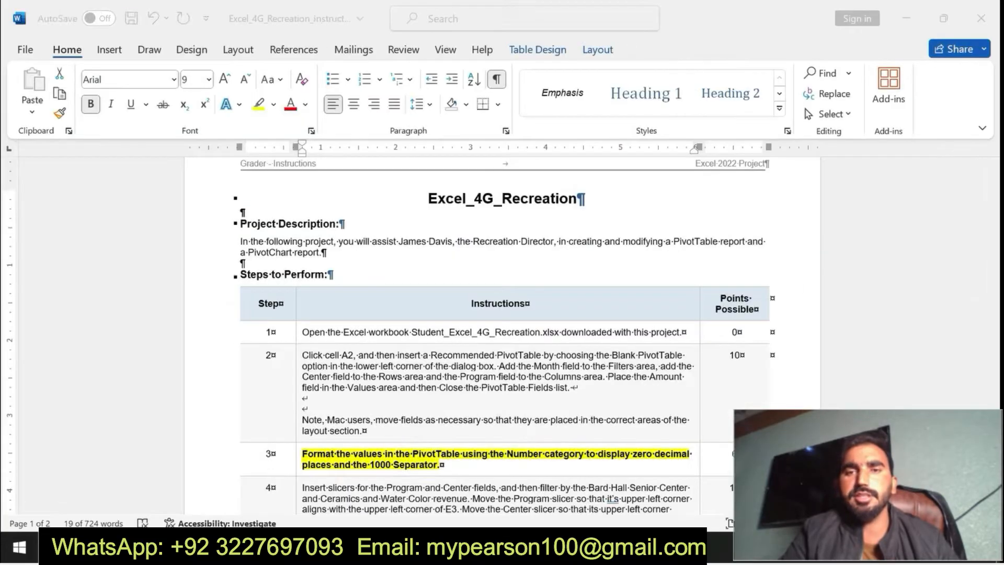
{"action": "left_click_drag", "start_coordinate": [507, 454], "coordinate": [442, 465]}
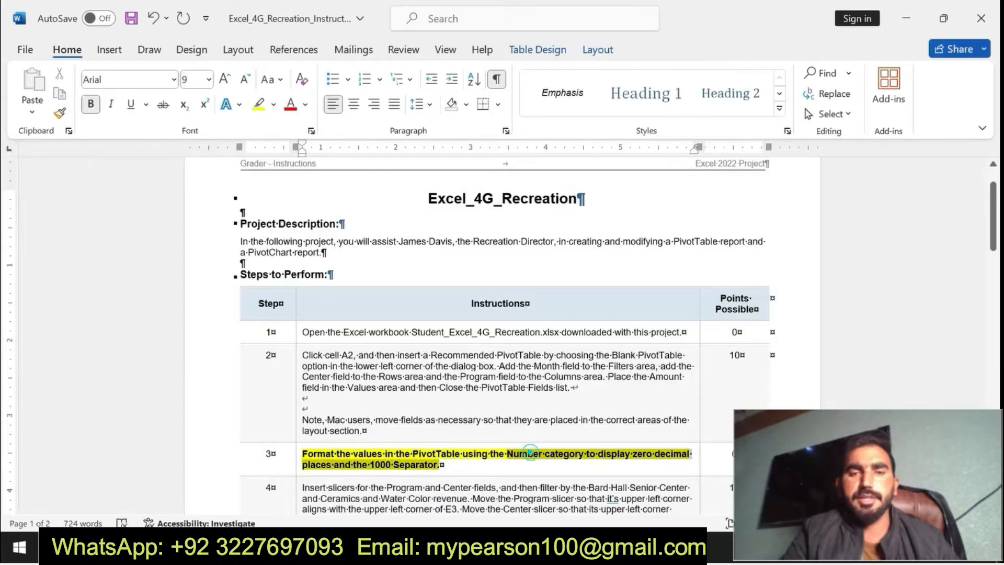
{"action": "key", "text": "alt+Tab"}
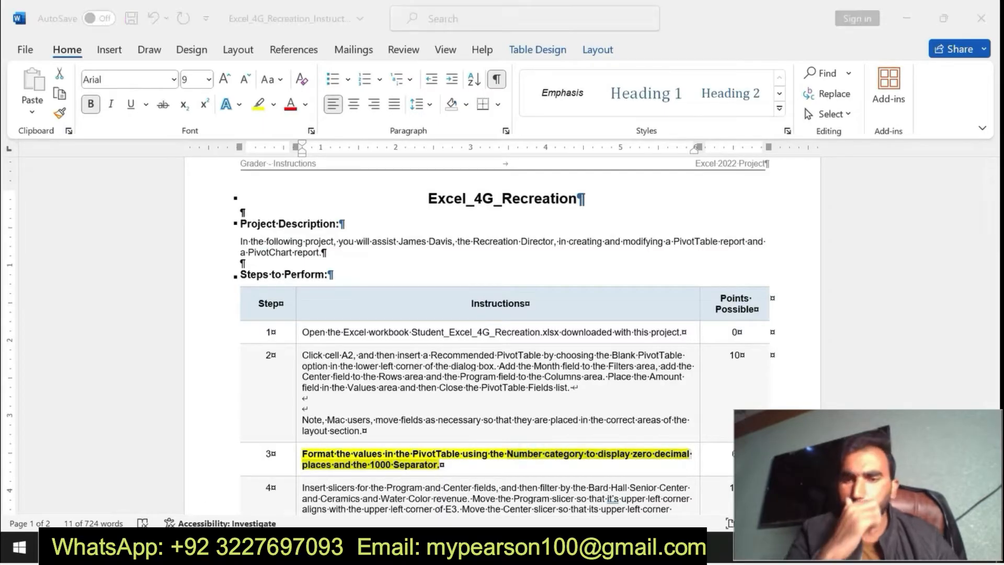
{"action": "left_click", "coordinate": [666, 238]}
{"action": "key", "text": "Return"}
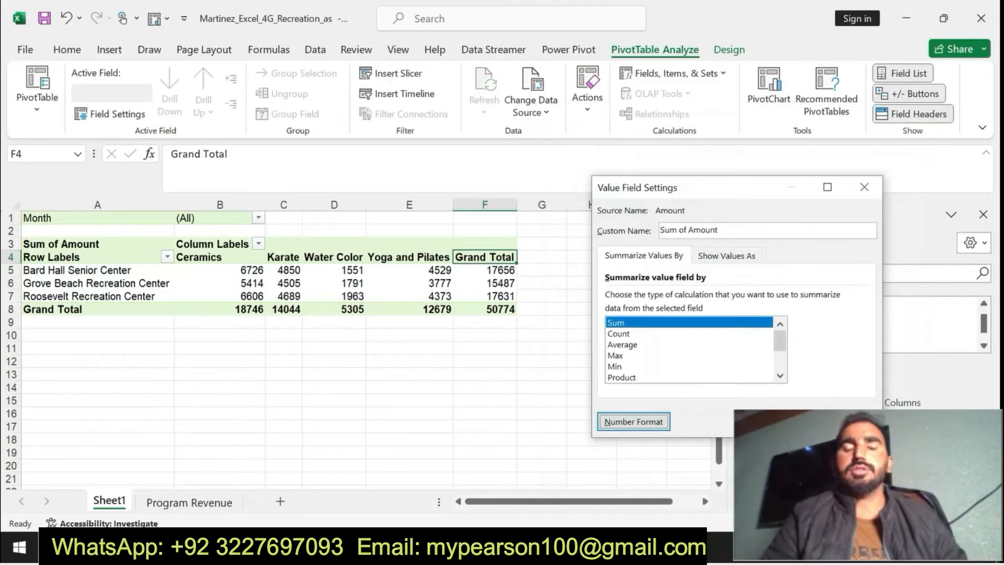
{"action": "left_click", "coordinate": [790, 422]}
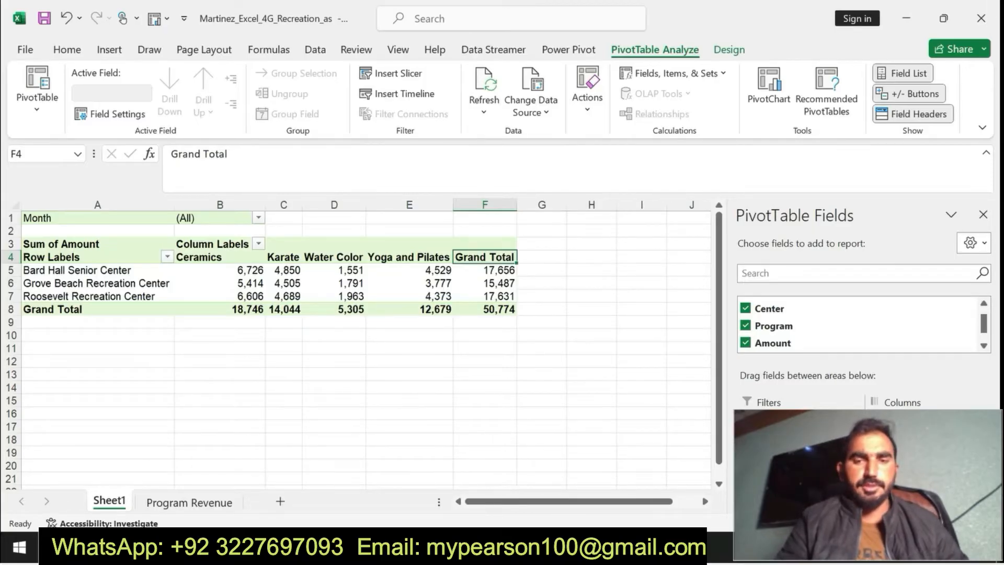
Return to Word, undo the formatting on the step 3 instruction, and make the step 4 instruction bold with yellow highlighting.
{"action": "key", "text": "alt+Tab"}
{"action": "key", "text": "ctrl+z"}
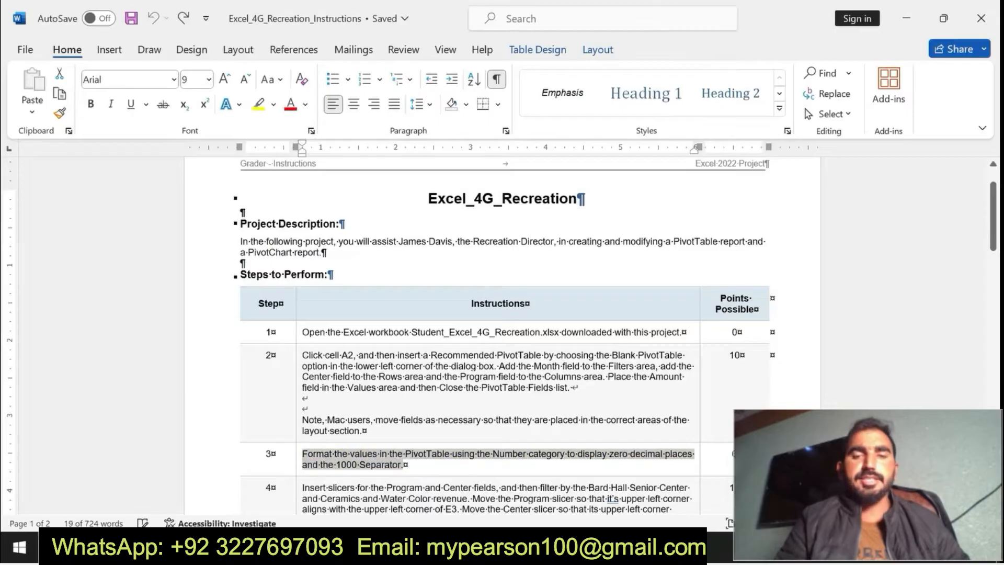
{"action": "scroll", "coordinate": [489, 379], "scroll_direction": "down", "scroll_amount": 3}
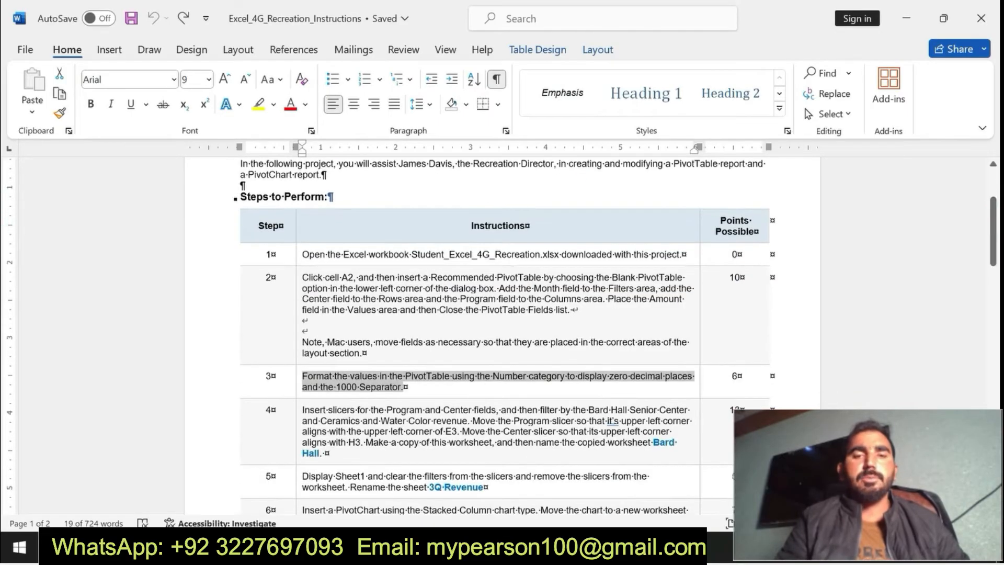
{"action": "left_click_drag", "start_coordinate": [303, 410], "coordinate": [324, 454]}
{"action": "left_click", "coordinate": [570, 425]}
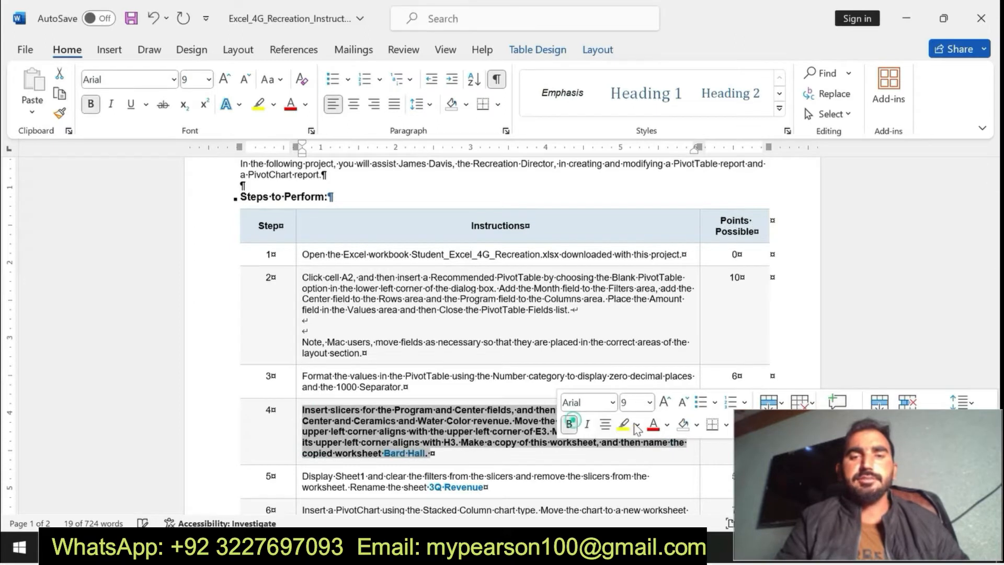
{"action": "left_click", "coordinate": [623, 426]}
{"action": "left_click_drag", "start_coordinate": [303, 408], "coordinate": [434, 453]}
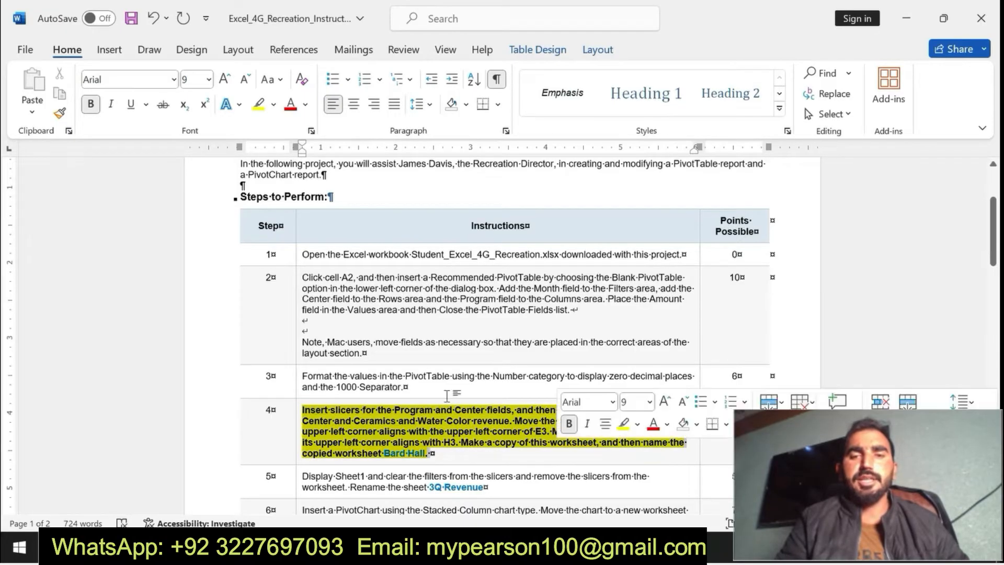
Check the first part of step 4 in Word and insert slicers for the Program and Center fields in the Excel PivotTable.
{"action": "left_click", "coordinate": [494, 421]}
{"action": "left_click_drag", "start_coordinate": [512, 411], "coordinate": [303, 410]}
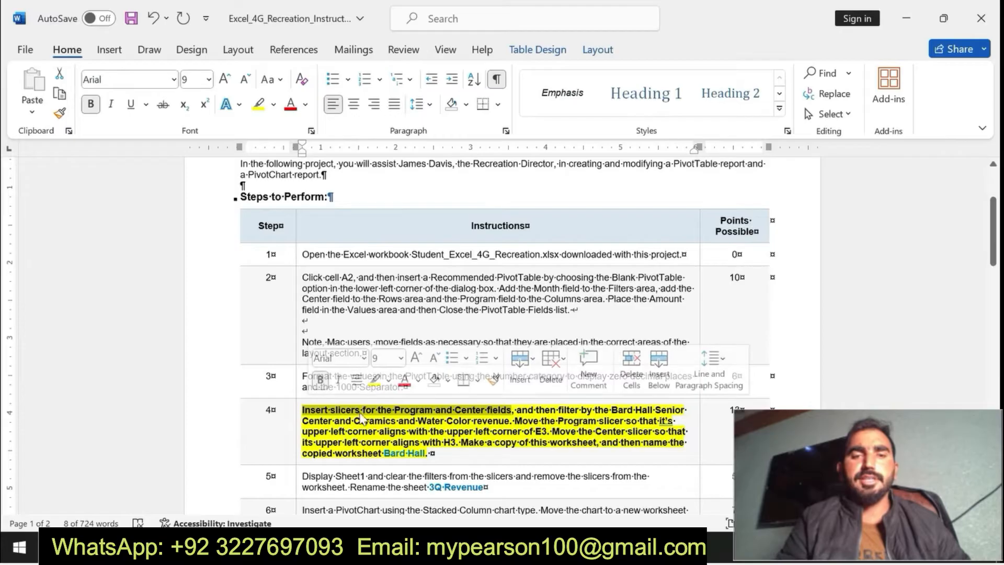
{"action": "left_click", "coordinate": [529, 548]}
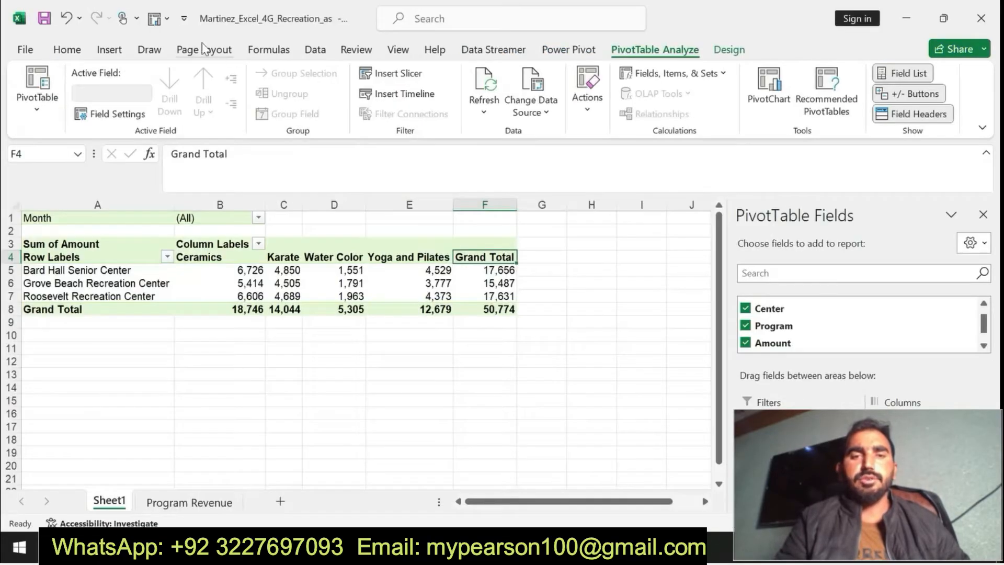
{"action": "left_click", "coordinate": [109, 49]}
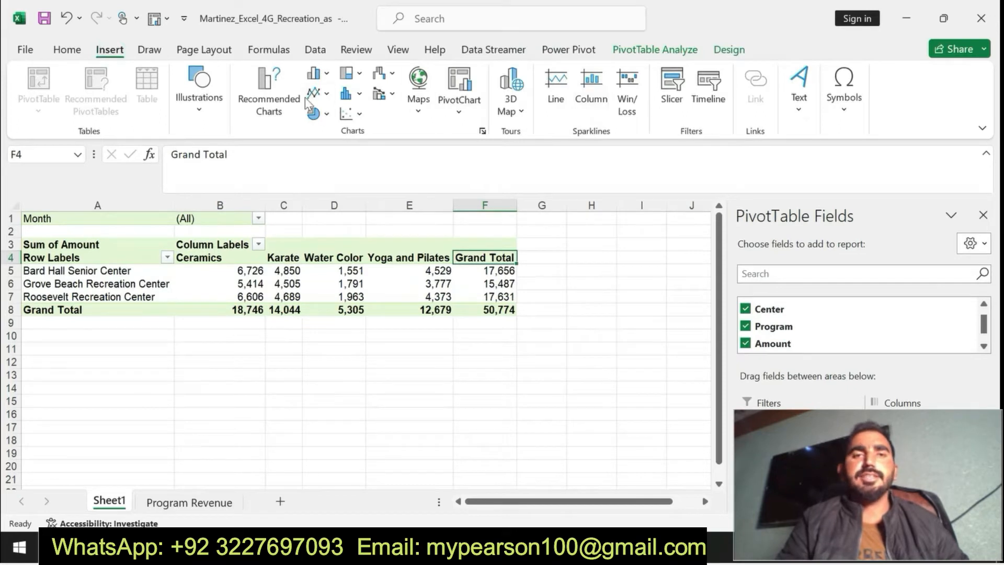
{"action": "left_click", "coordinate": [674, 86]}
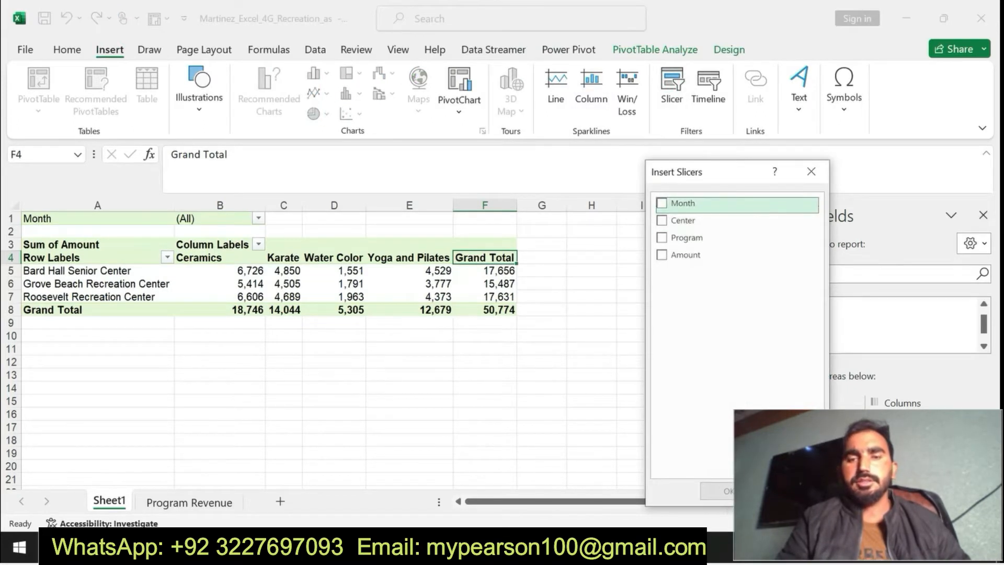
{"action": "left_click", "coordinate": [486, 547]}
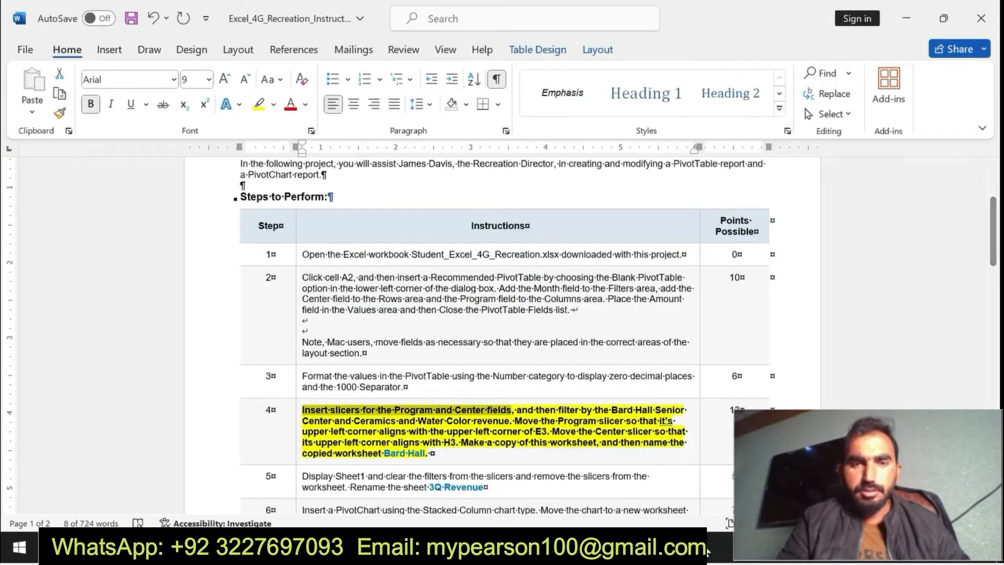
{"action": "left_click", "coordinate": [679, 547]}
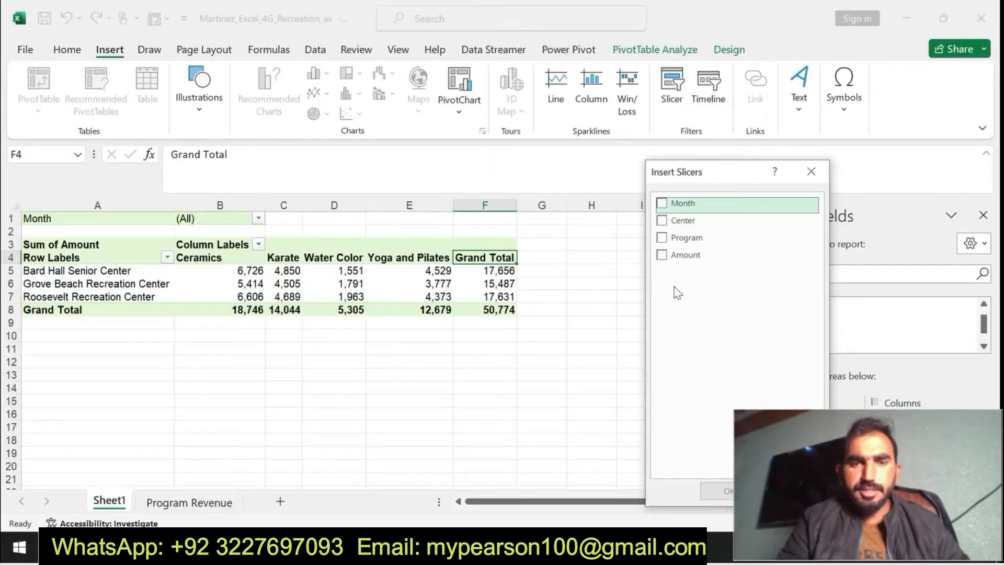
{"action": "left_click", "coordinate": [663, 237]}
{"action": "left_click", "coordinate": [662, 220]}
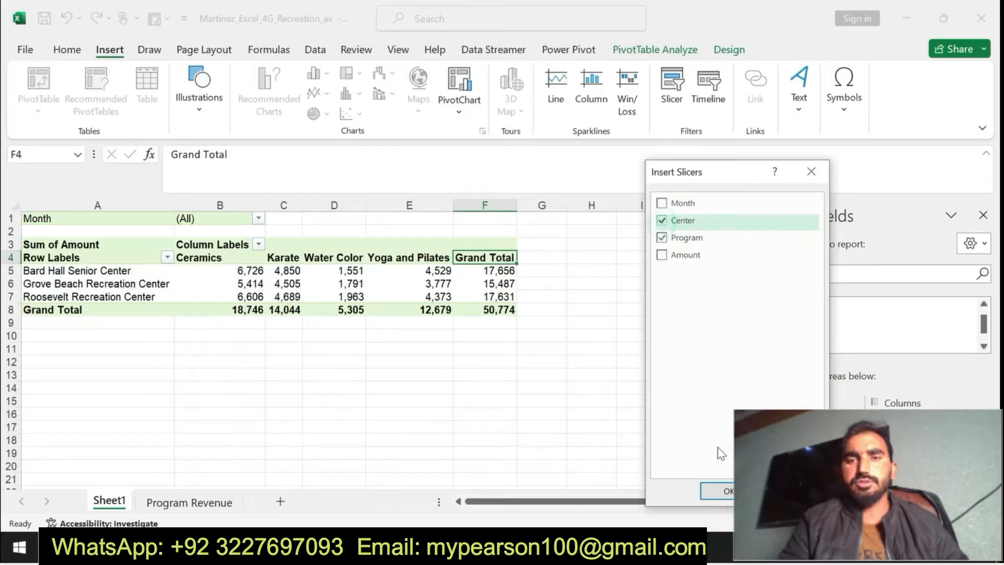
{"action": "left_click", "coordinate": [717, 493]}
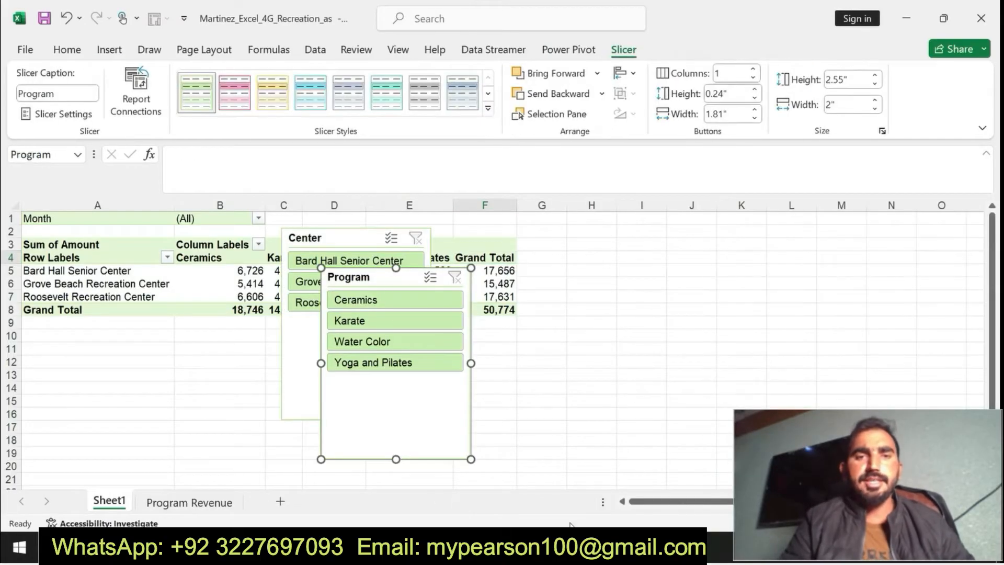
Check the filter values and slicer positions in the remainder of Word's step 4 instruction and return to Excel.
{"action": "key", "text": "alt+Tab"}
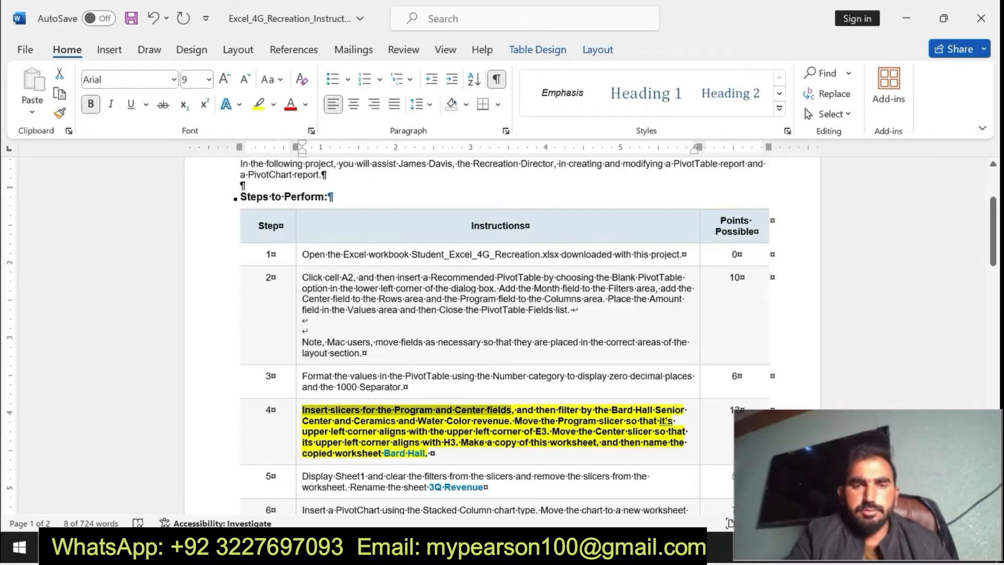
{"action": "left_click", "coordinate": [522, 408]}
{"action": "left_click_drag", "start_coordinate": [522, 408], "coordinate": [689, 432]}
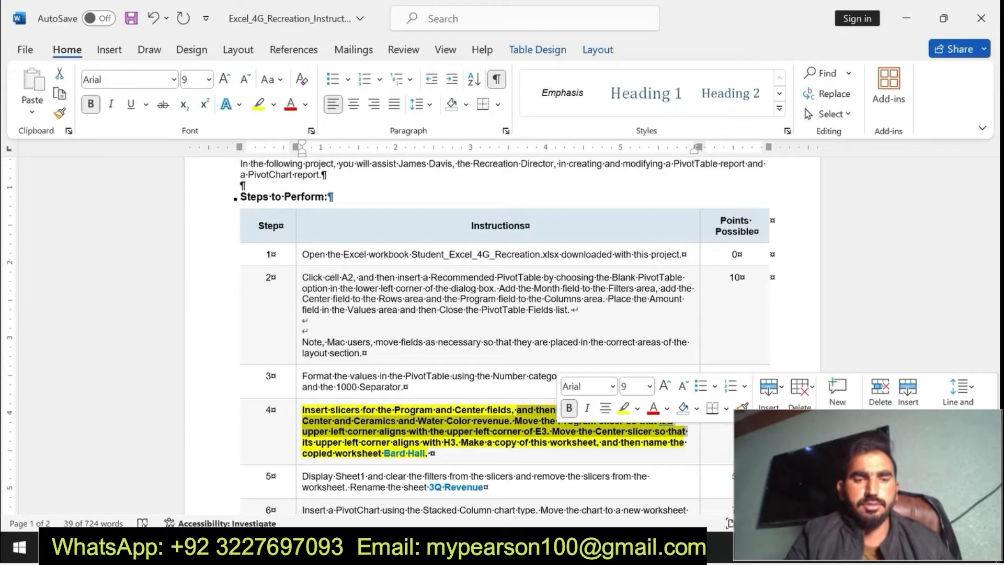
{"action": "left_click", "coordinate": [532, 429]}
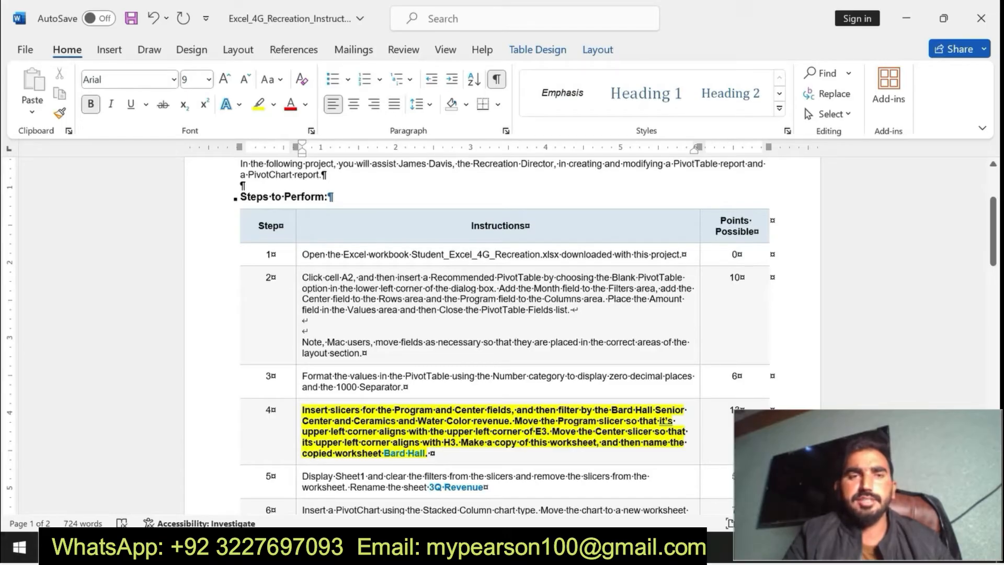
{"action": "key", "text": "alt+Tab"}
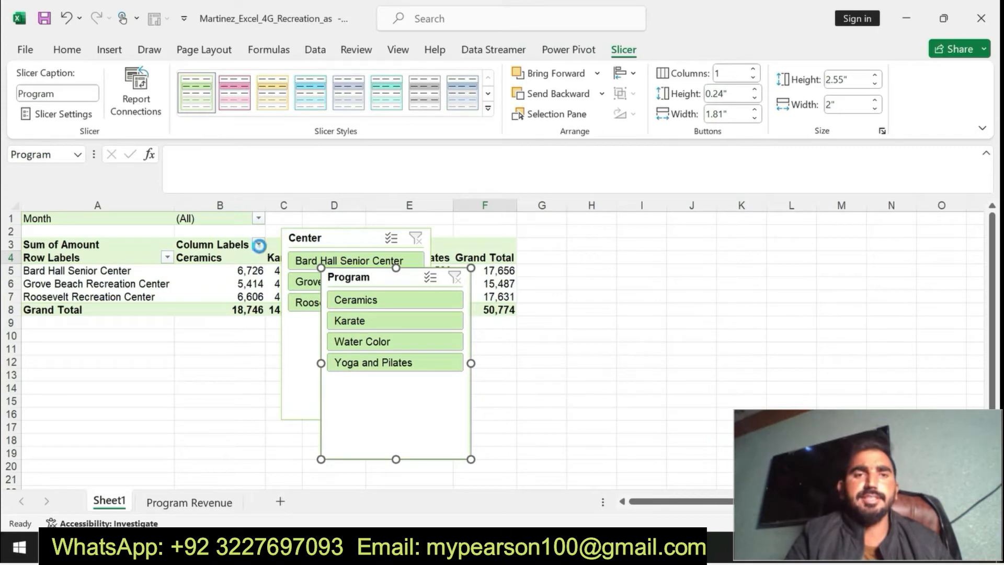
{"action": "left_click", "coordinate": [258, 244]}
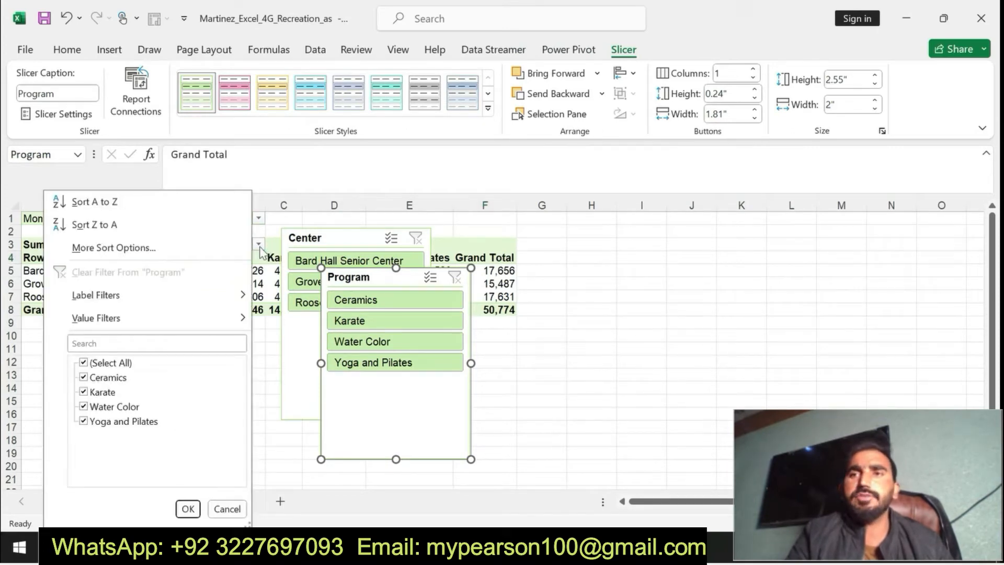
{"action": "key", "text": "Escape"}
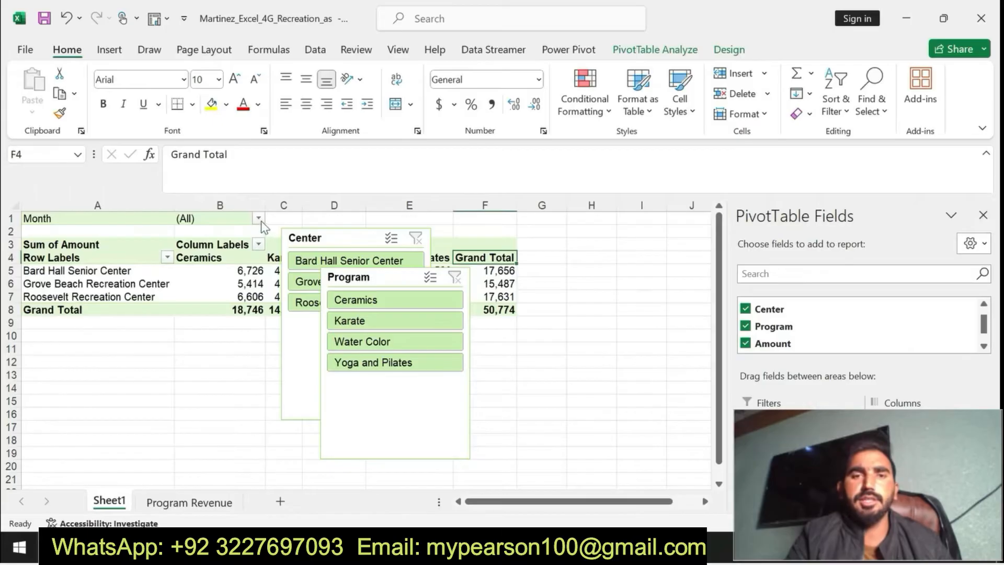
{"action": "left_click", "coordinate": [260, 220]}
{"action": "left_click", "coordinate": [261, 221]}
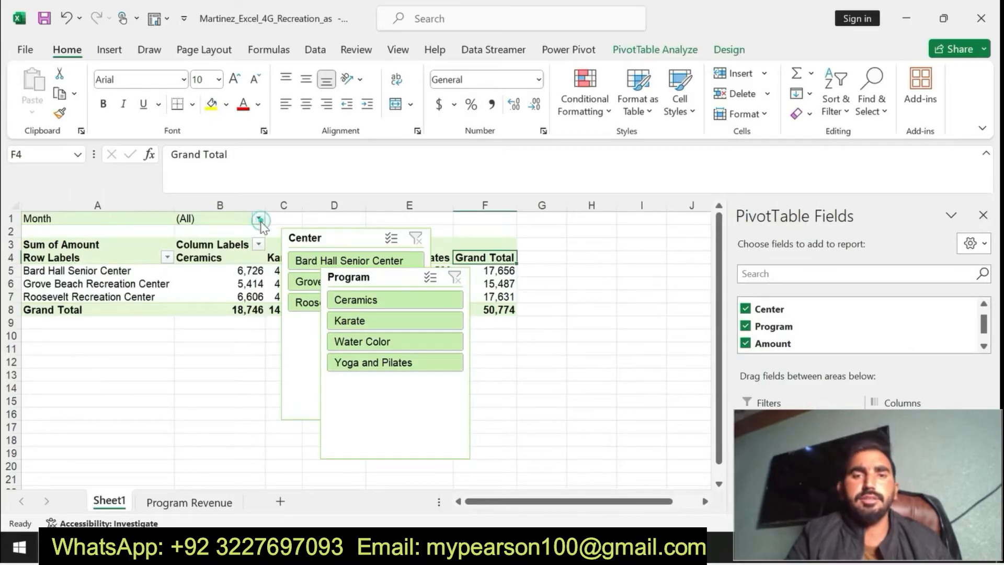
{"action": "left_click", "coordinate": [388, 277]}
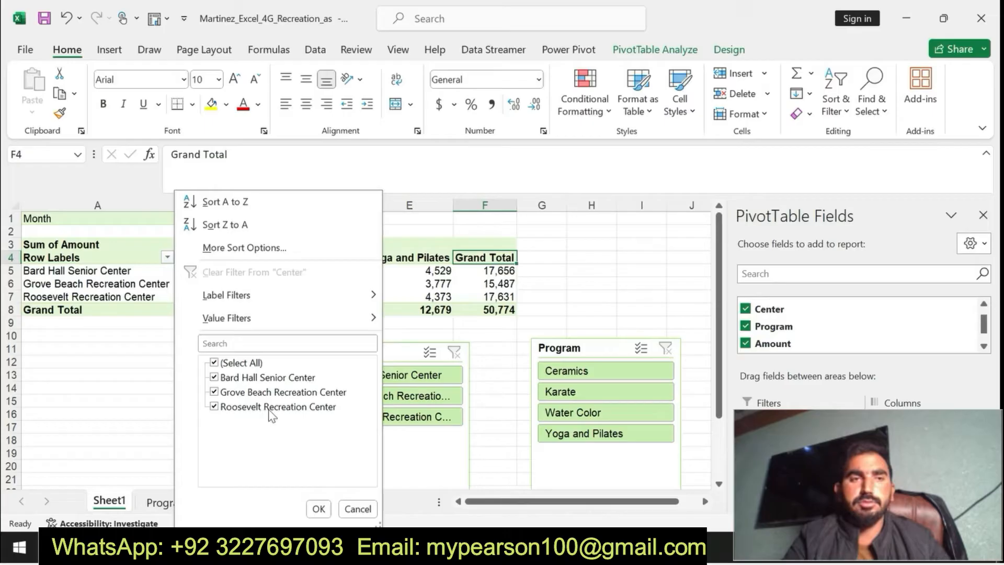
{"action": "left_click", "coordinate": [214, 362]}
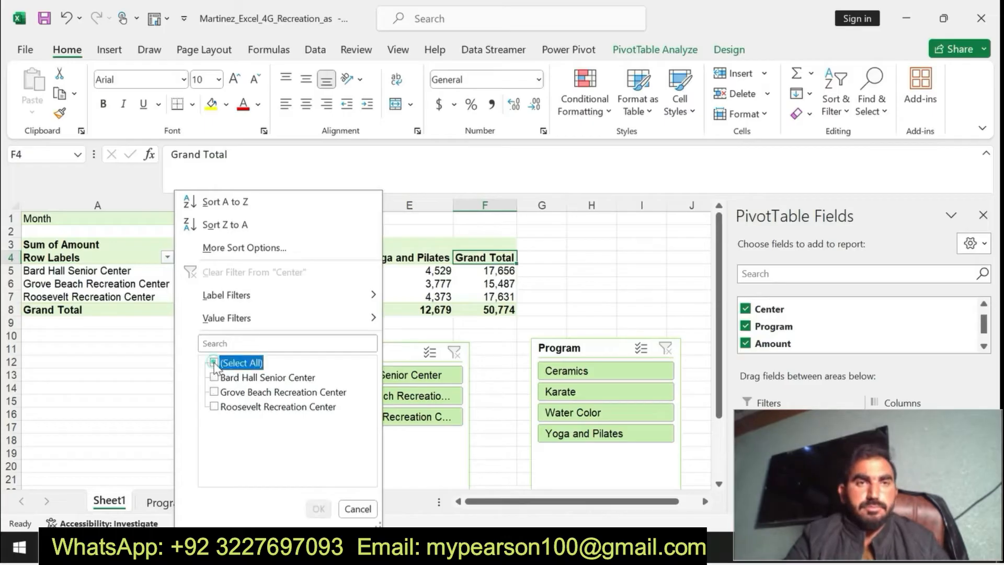
{"action": "left_click", "coordinate": [214, 377]}
{"action": "key", "text": "alt+Tab"}
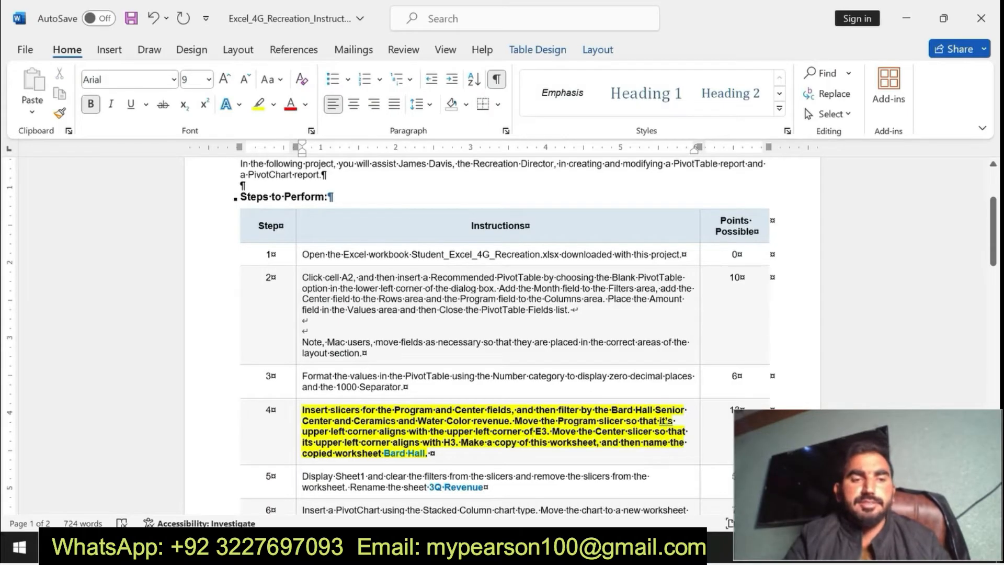
{"action": "key", "text": "alt+Tab"}
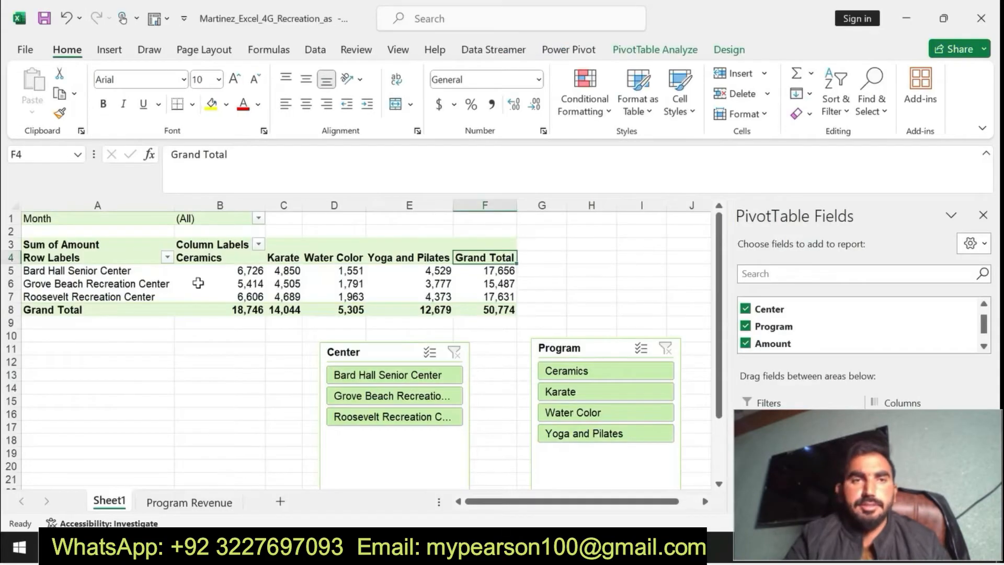
Filter the PivotTable's row labels to show only Bard Hall Senior Center.
{"action": "left_click", "coordinate": [167, 256]}
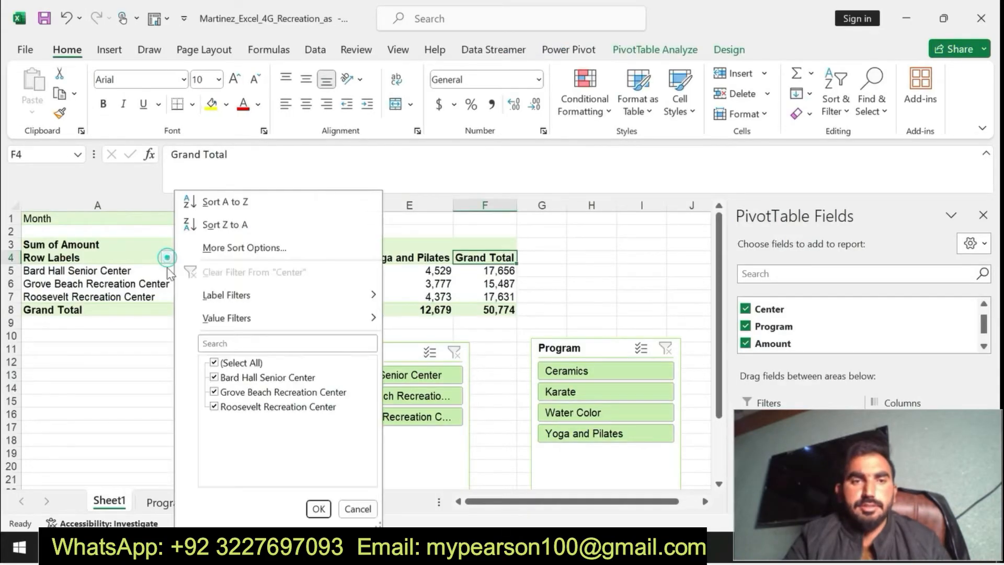
{"action": "left_click", "coordinate": [214, 363]}
{"action": "left_click", "coordinate": [214, 377]}
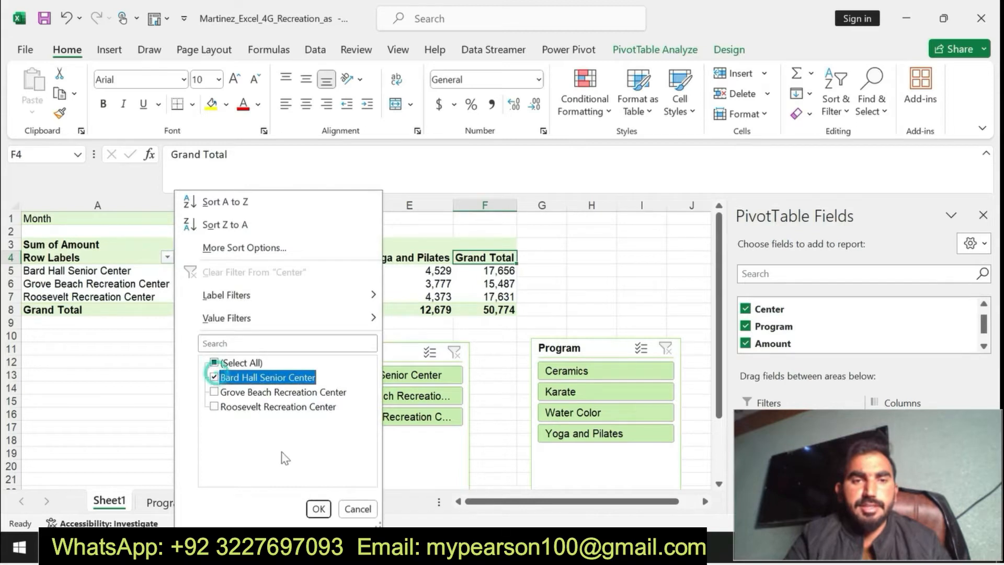
{"action": "left_click", "coordinate": [318, 509]}
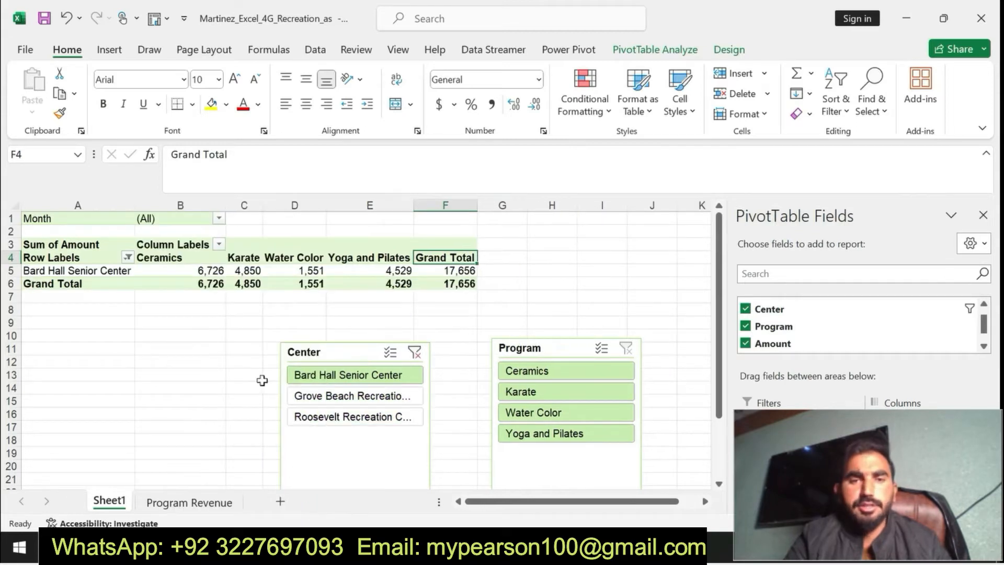
Filter the PivotTable's column labels to show only the Ceramics and Water Color programs.
{"action": "left_click", "coordinate": [219, 245]}
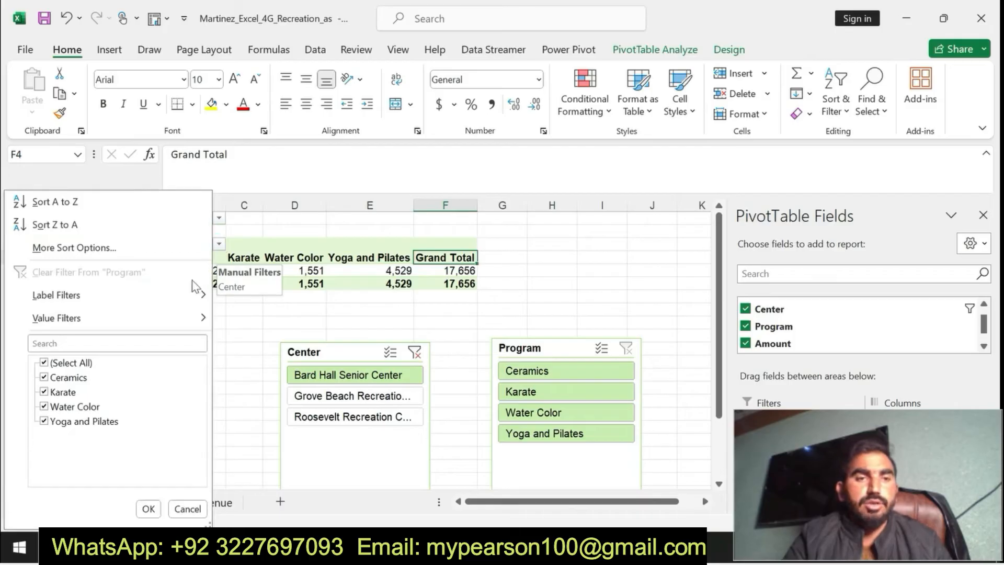
{"action": "left_click", "coordinate": [50, 363]}
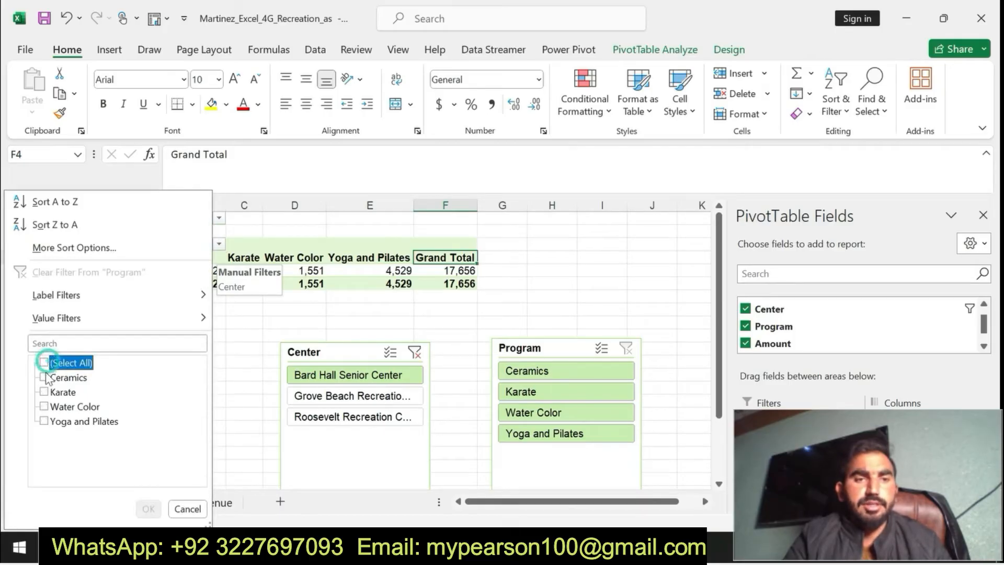
{"action": "left_click", "coordinate": [45, 378]}
{"action": "left_click", "coordinate": [45, 408]}
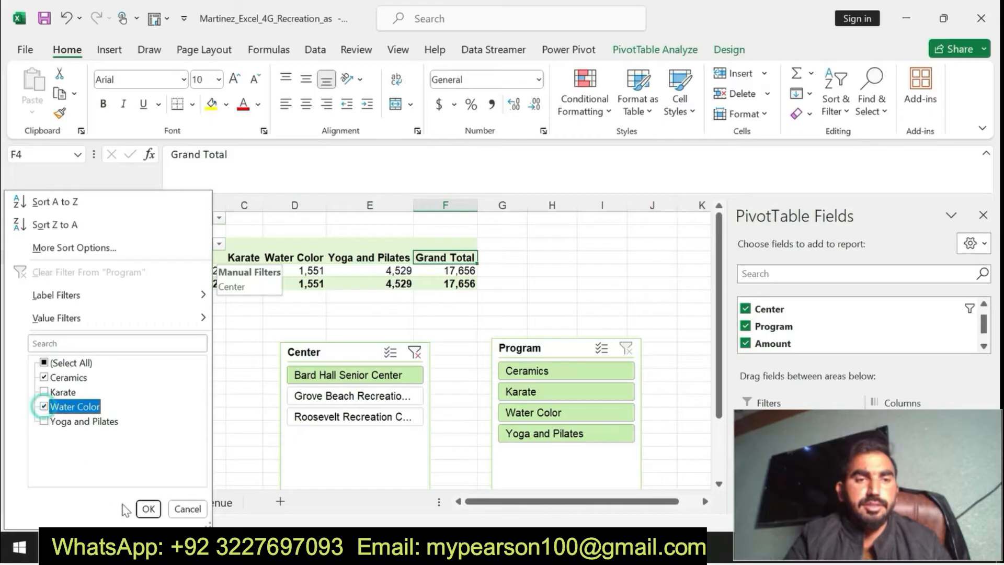
{"action": "left_click", "coordinate": [148, 509]}
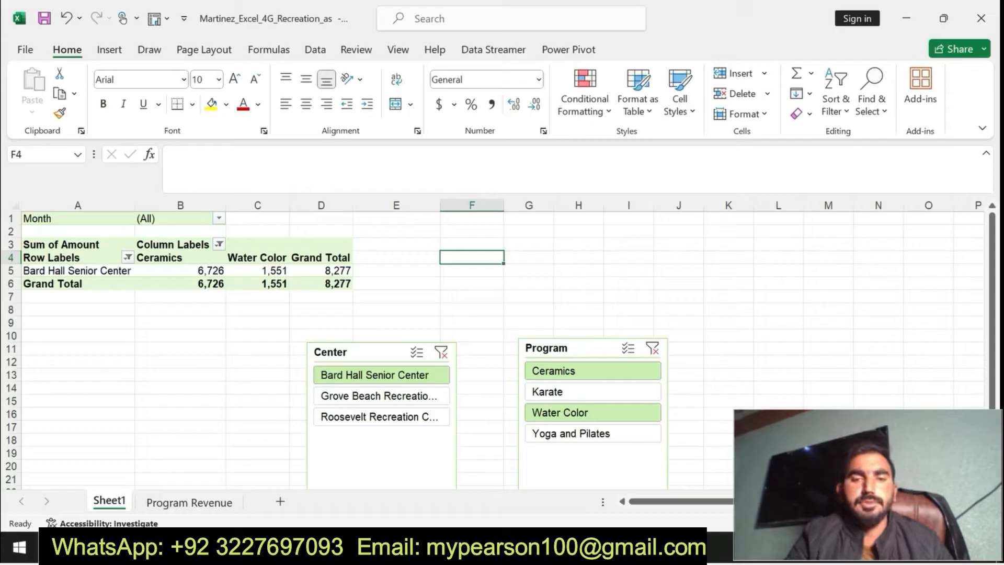
Following step 4 in Word, align the Program slicer's upper-left corner with cell E3 and the Center slicer's with cell H3.
{"action": "key", "text": "alt+Tab"}
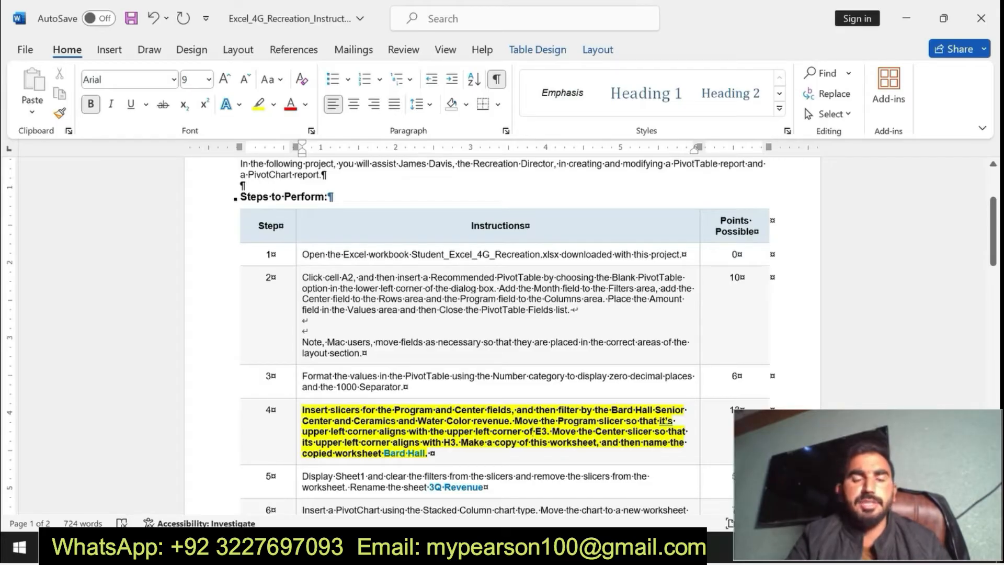
{"action": "key", "text": "alt+Tab"}
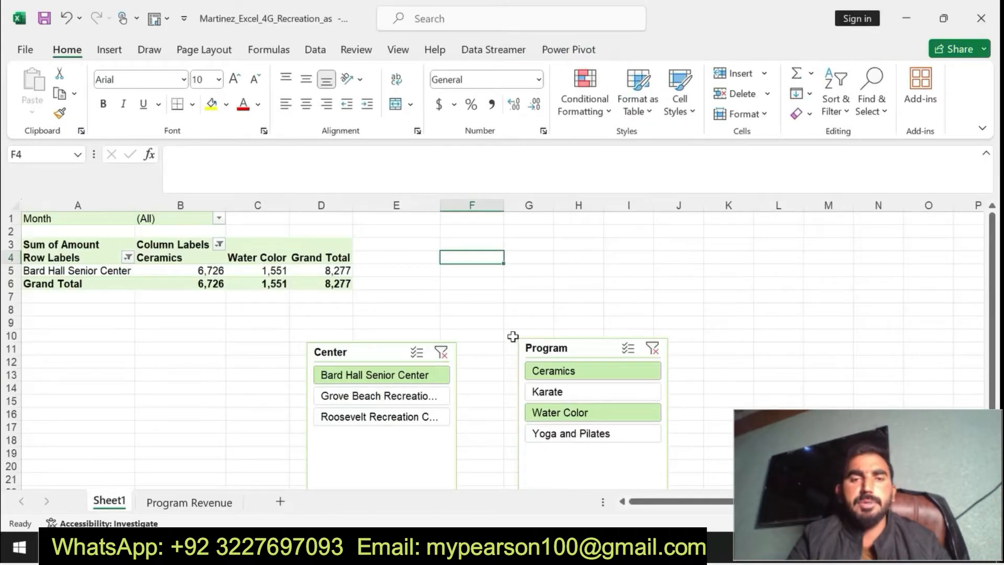
{"action": "left_click_drag", "start_coordinate": [604, 351], "coordinate": [438, 251]}
{"action": "left_click", "coordinate": [613, 547]}
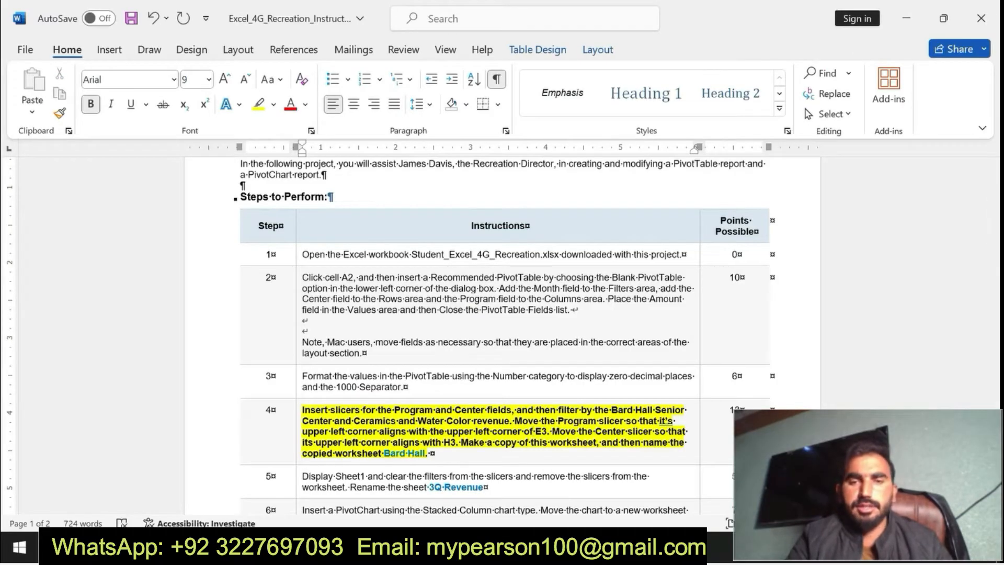
{"action": "key", "text": "alt+Tab"}
{"action": "left_click", "coordinate": [331, 355]}
{"action": "left_click_drag", "start_coordinate": [332, 356], "coordinate": [578, 253]}
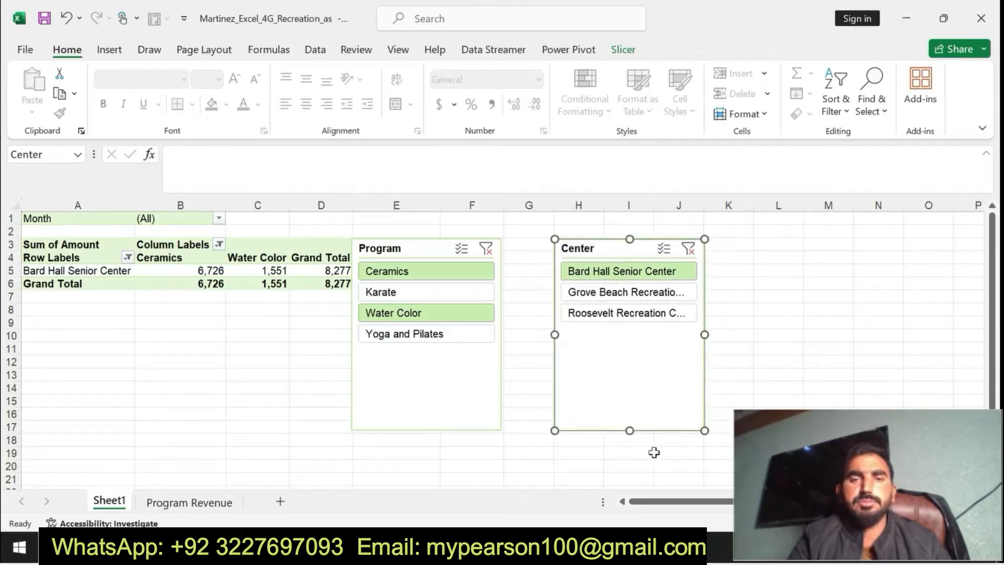
Switch to Word, read the rest of step 4 about copying the worksheet, and copy the sheet name Bard Hall.
{"action": "left_click", "coordinate": [525, 546]}
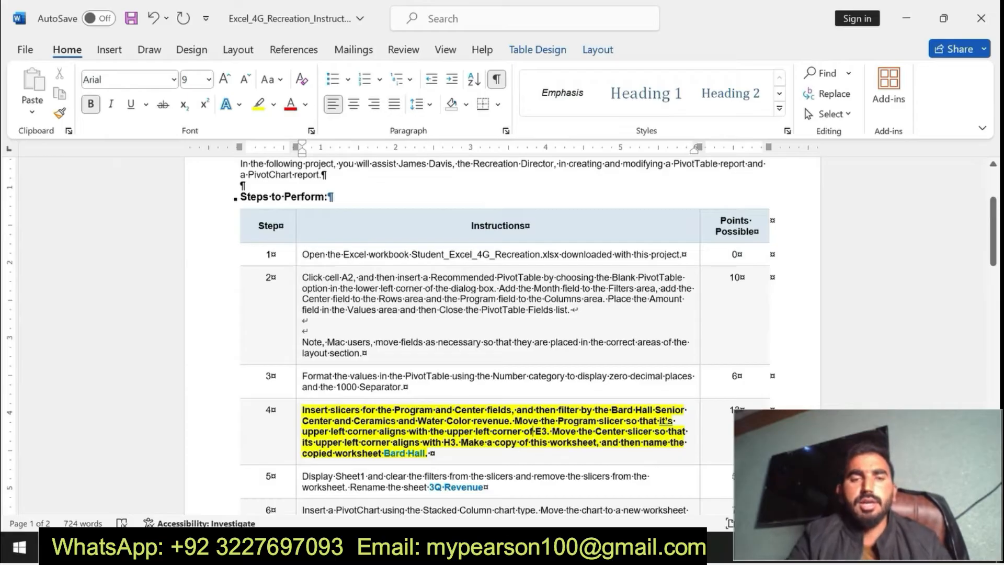
{"action": "left_click_drag", "start_coordinate": [534, 432], "coordinate": [531, 444]}
{"action": "left_click", "coordinate": [493, 445]}
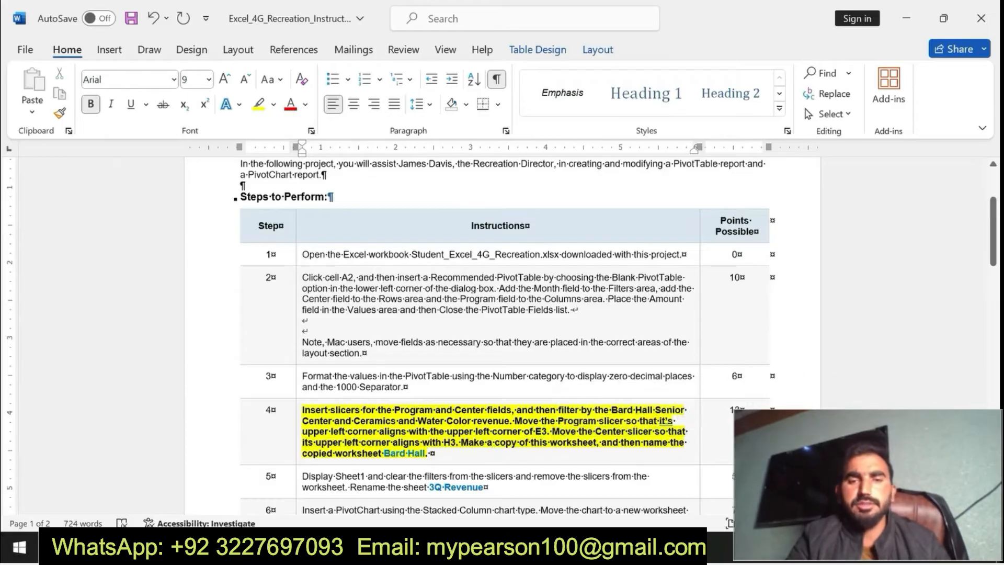
{"action": "left_click_drag", "start_coordinate": [461, 443], "coordinate": [427, 454]}
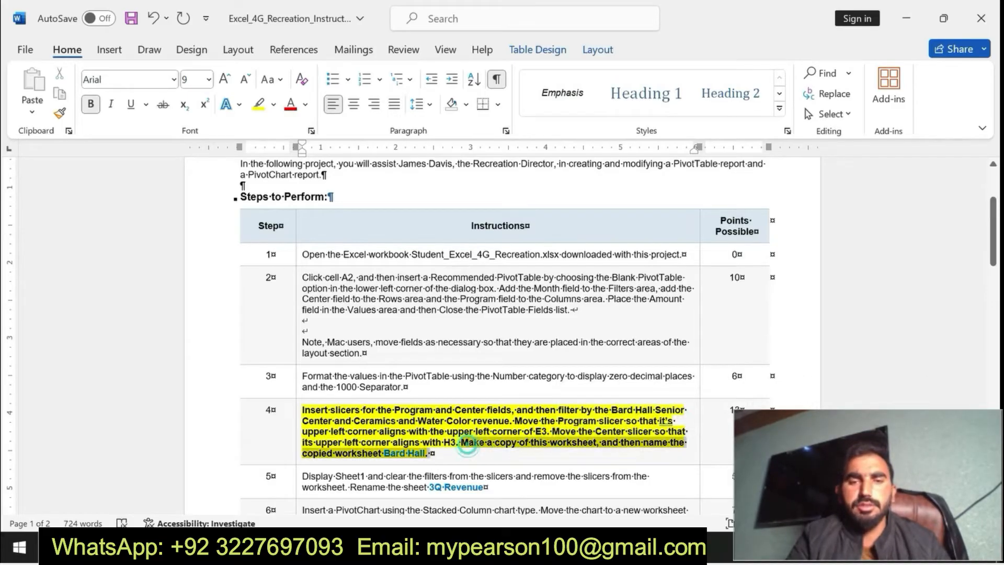
{"action": "left_click", "coordinate": [389, 459]}
{"action": "left_click_drag", "start_coordinate": [391, 453], "coordinate": [426, 453]}
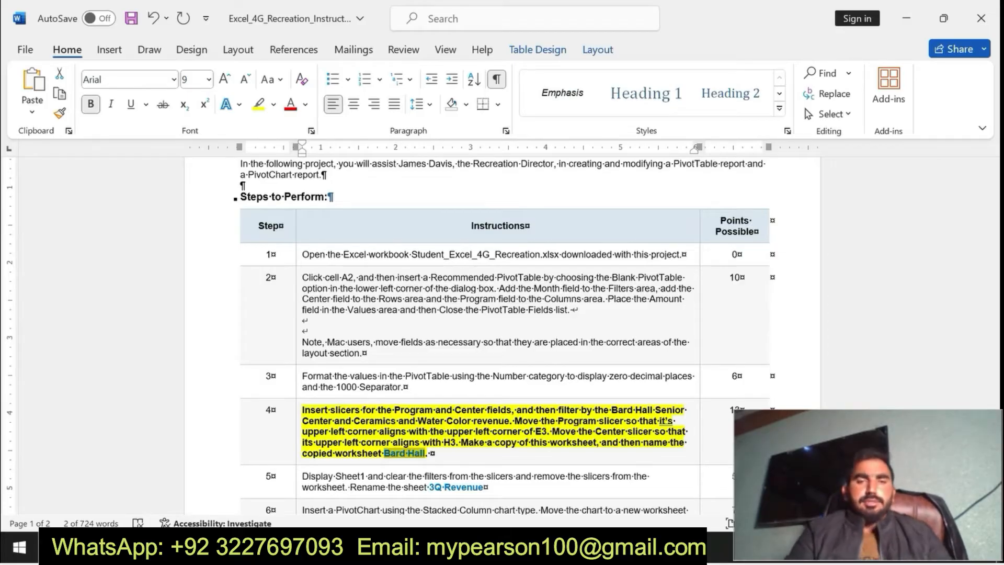
Return to Excel and create a copy of Sheet1 placed before Sheet1 in the same workbook.
{"action": "key", "text": "alt+Tab"}
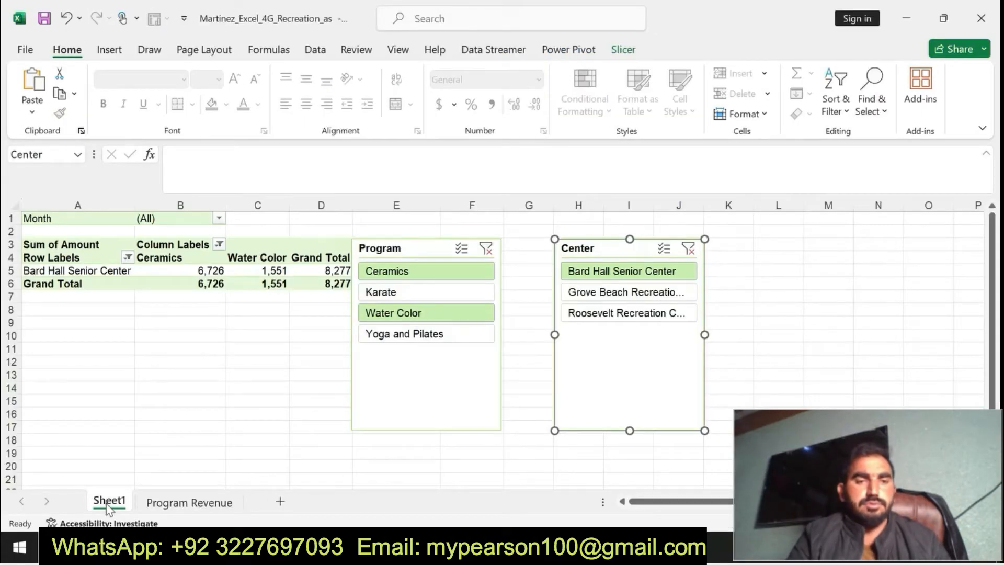
{"action": "right_click", "coordinate": [109, 504]}
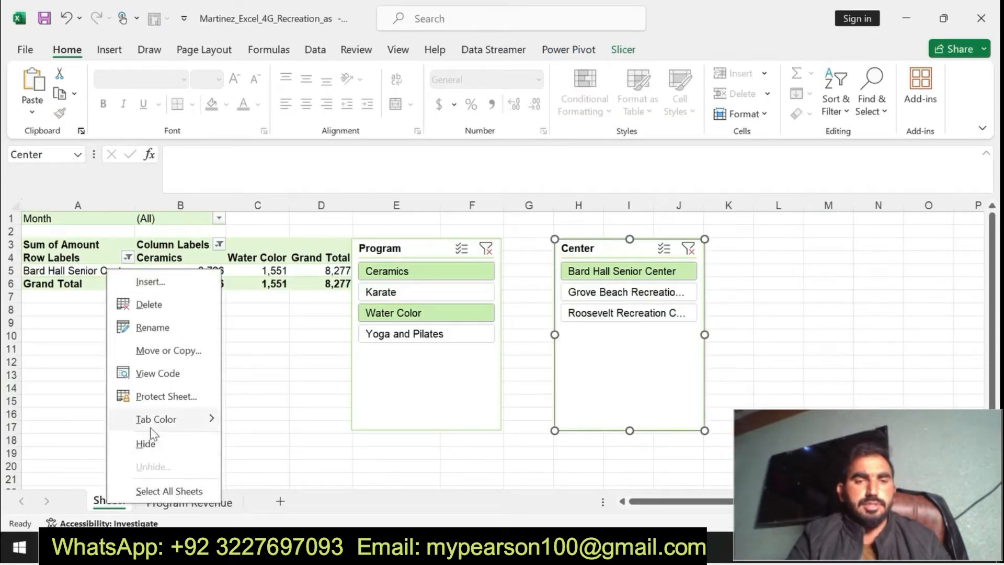
{"action": "mouse_move", "coordinate": [152, 420]}
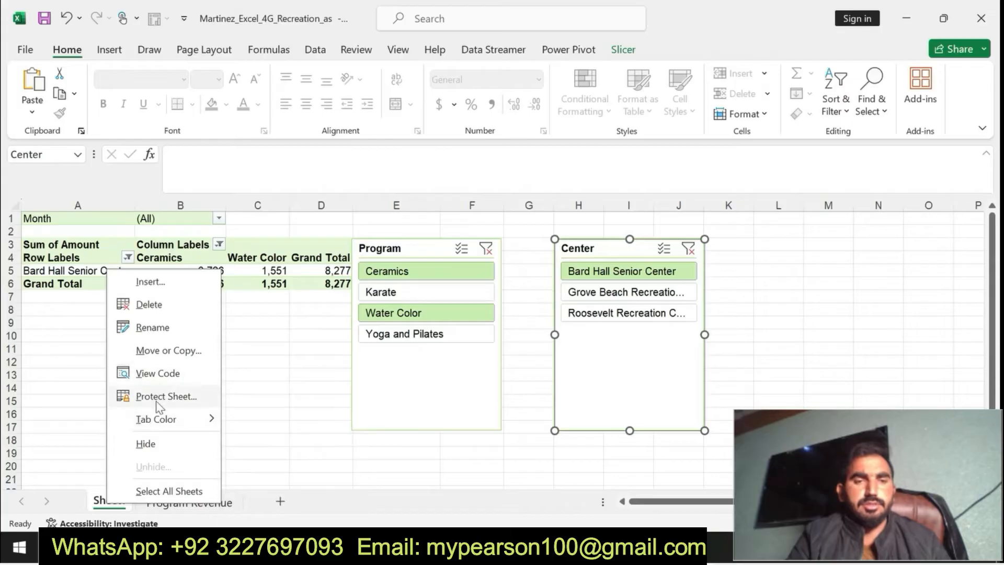
{"action": "left_click", "coordinate": [157, 350]}
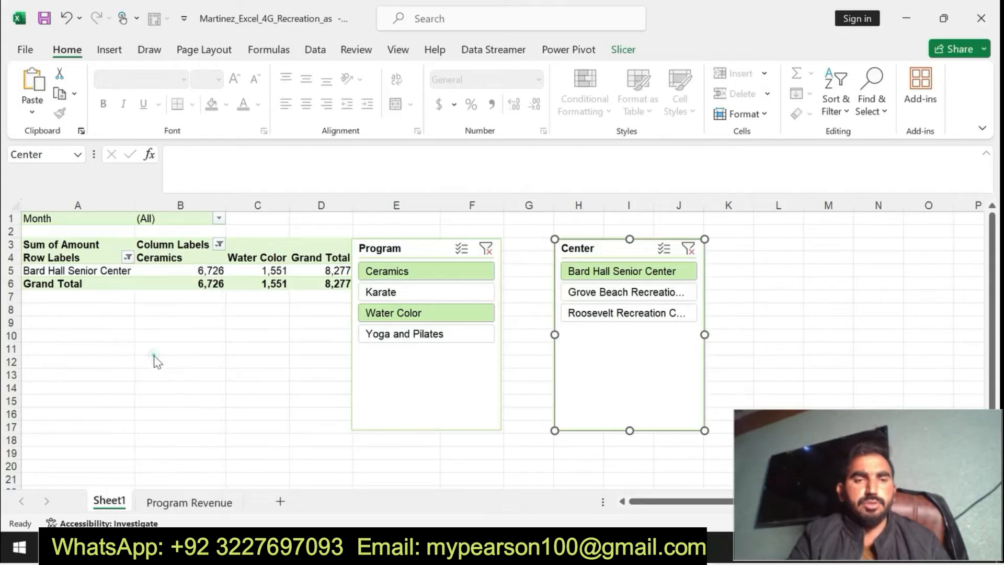
{"action": "left_click", "coordinate": [45, 448]}
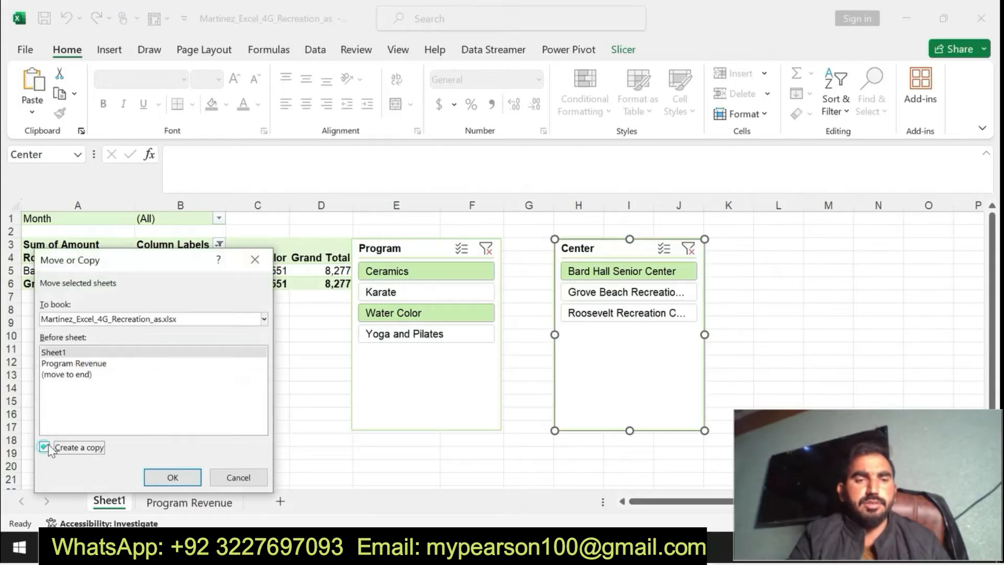
{"action": "left_click", "coordinate": [165, 477]}
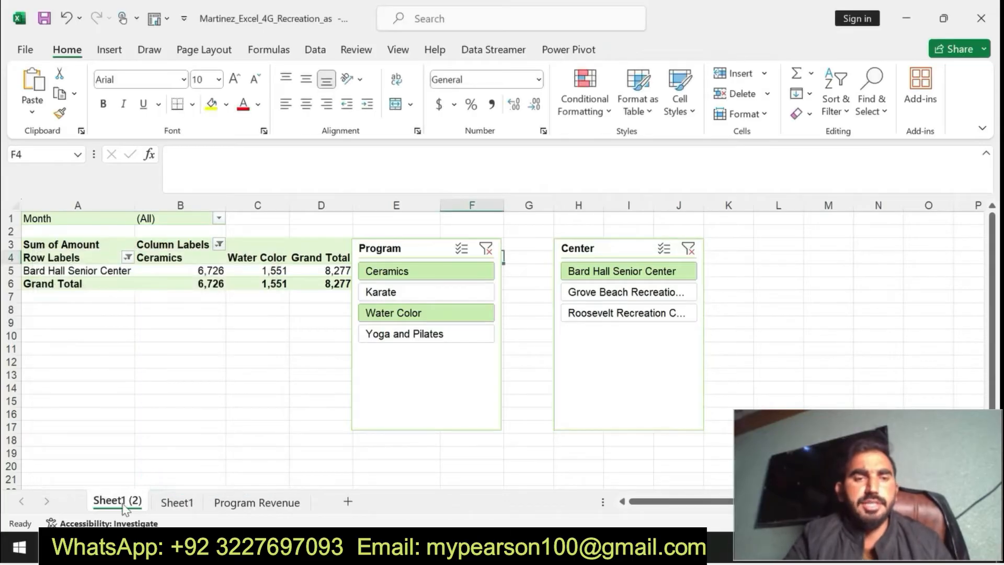
Rename the copied worksheet as Bard Hall.
{"action": "right_click", "coordinate": [124, 506]}
{"action": "left_click", "coordinate": [172, 331]}
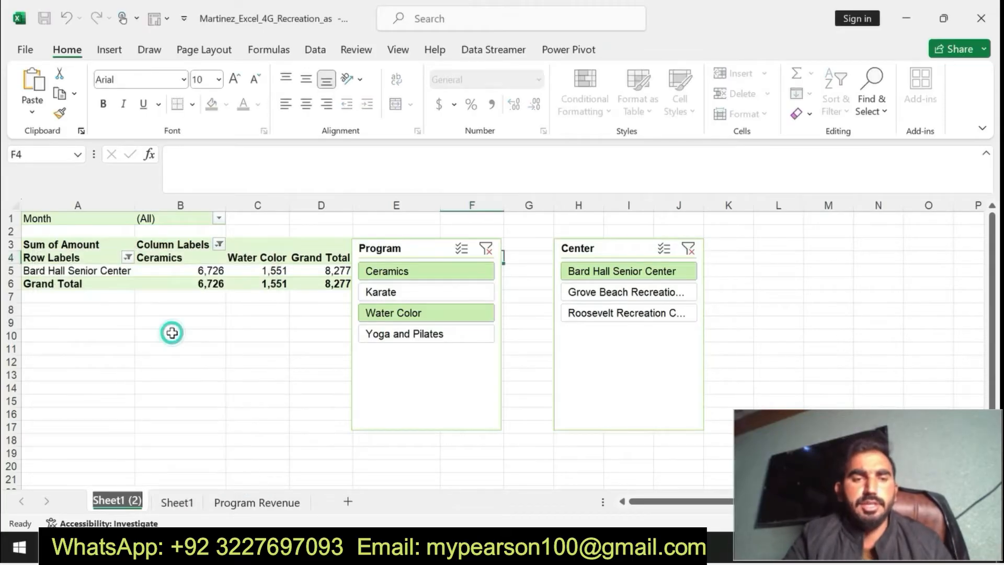
{"action": "key", "text": "BackSpace"}
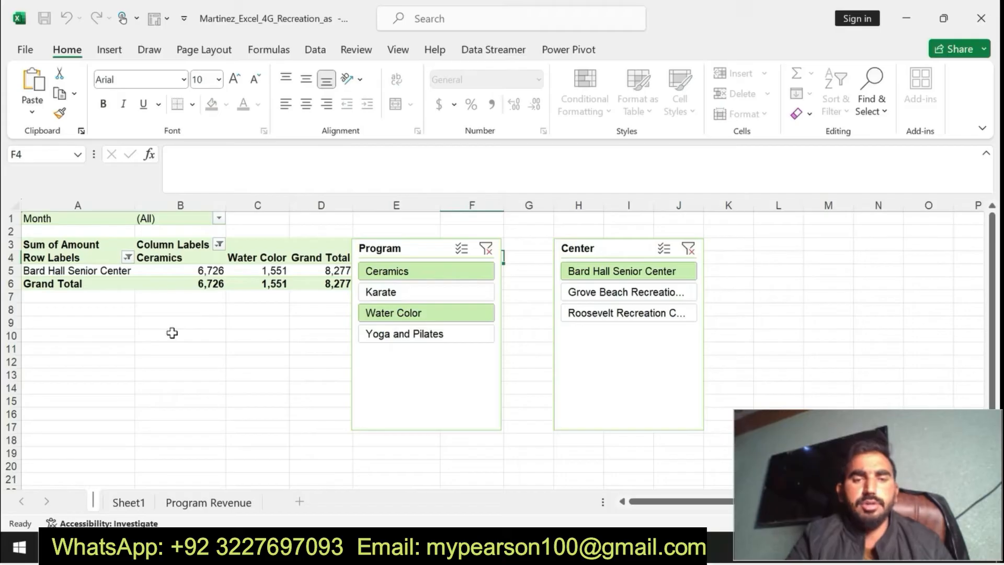
{"action": "key", "text": "ctrl+v"}
{"action": "key", "text": "ctrl+v"}
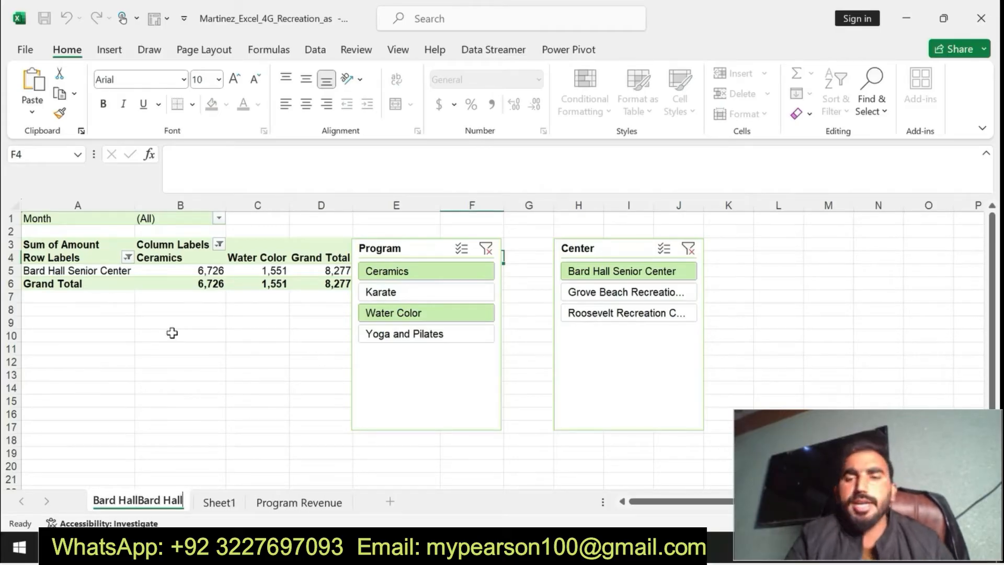
{"action": "key", "text": "BackSpace"}
{"action": "key", "text": "BackSpace"}
{"action": "key", "text": "BackSpace"}
{"action": "key", "text": "BackSpace"}
{"action": "key", "text": "BackSpace"}
{"action": "key", "text": "BackSpace"}
{"action": "key", "text": "BackSpace"}
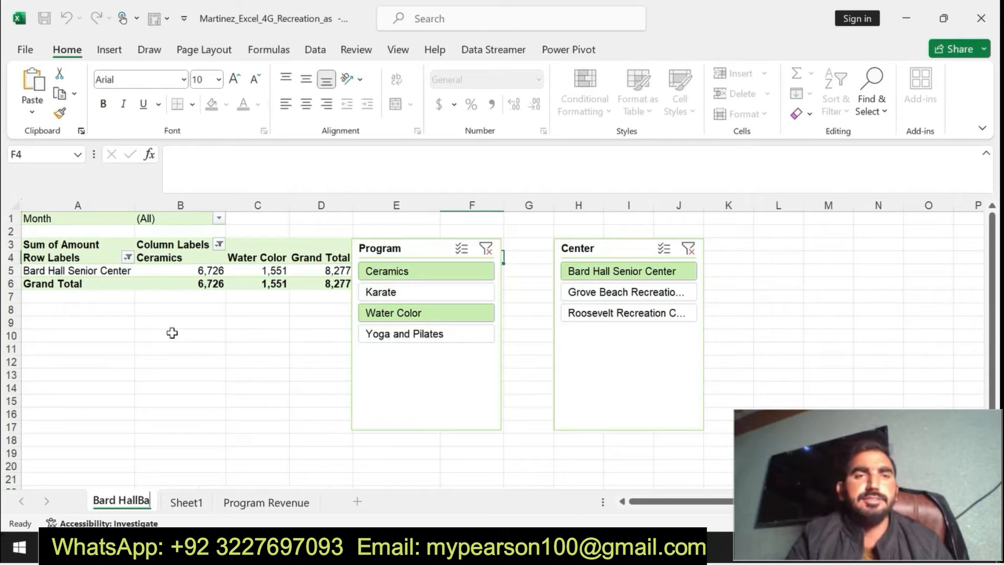
{"action": "key", "text": "BackSpace"}
{"action": "key", "text": "BackSpace"}
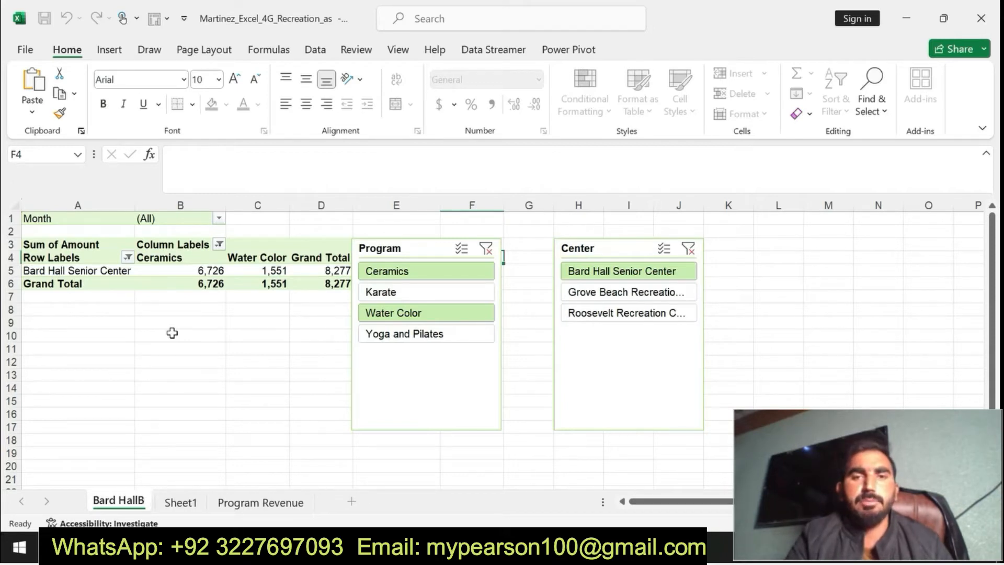
{"action": "key", "text": "Return"}
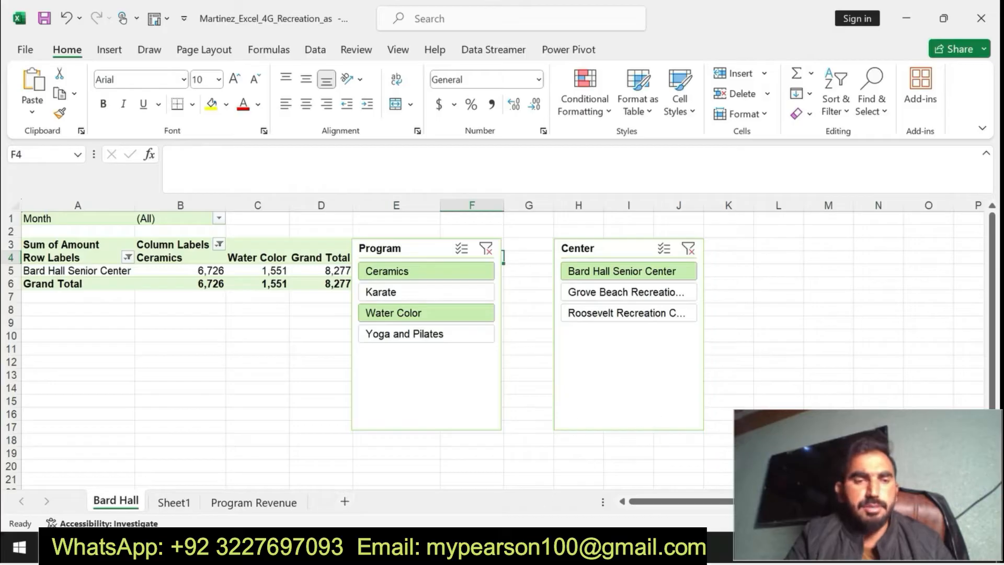
Switch to the Word instructions and undo the bold and yellow highlighting on step 4.
{"action": "key", "text": "alt+Tab"}
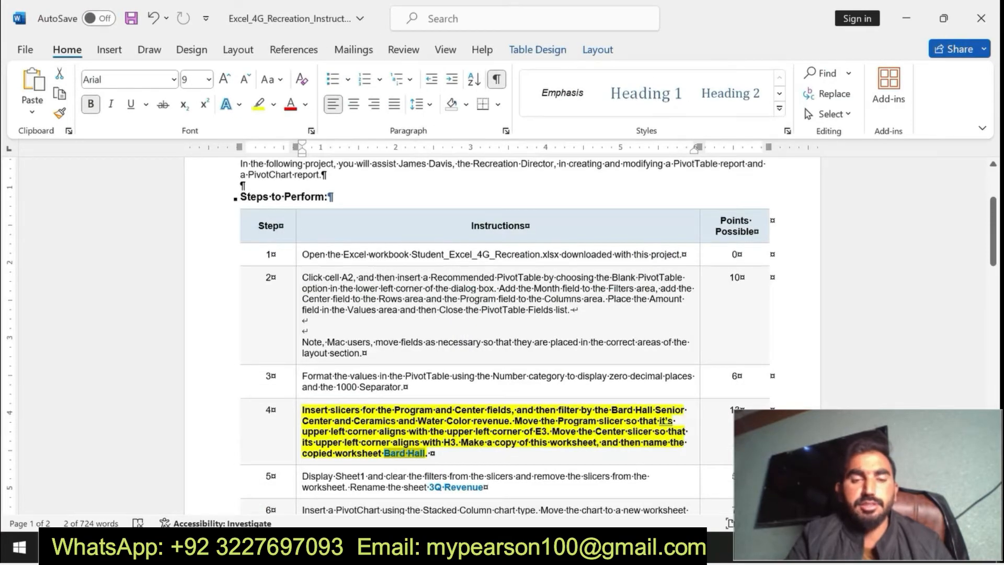
{"action": "triple_click", "coordinate": [516, 449]}
{"action": "key", "text": "ctrl+z"}
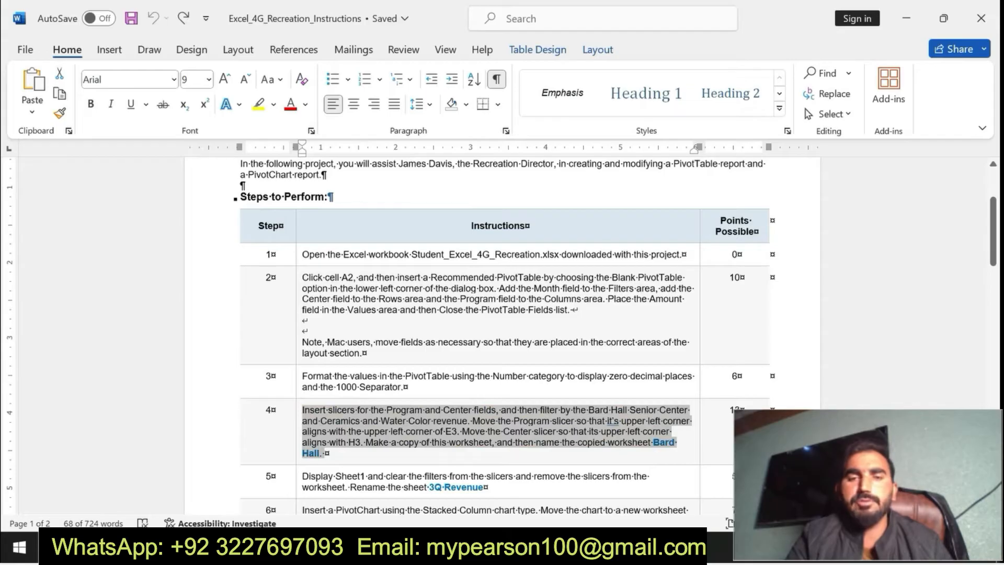
Bold step 5 of the Word instructions, highlight it in yellow, and select its text for reading.
{"action": "left_click_drag", "start_coordinate": [302, 476], "coordinate": [489, 487]}
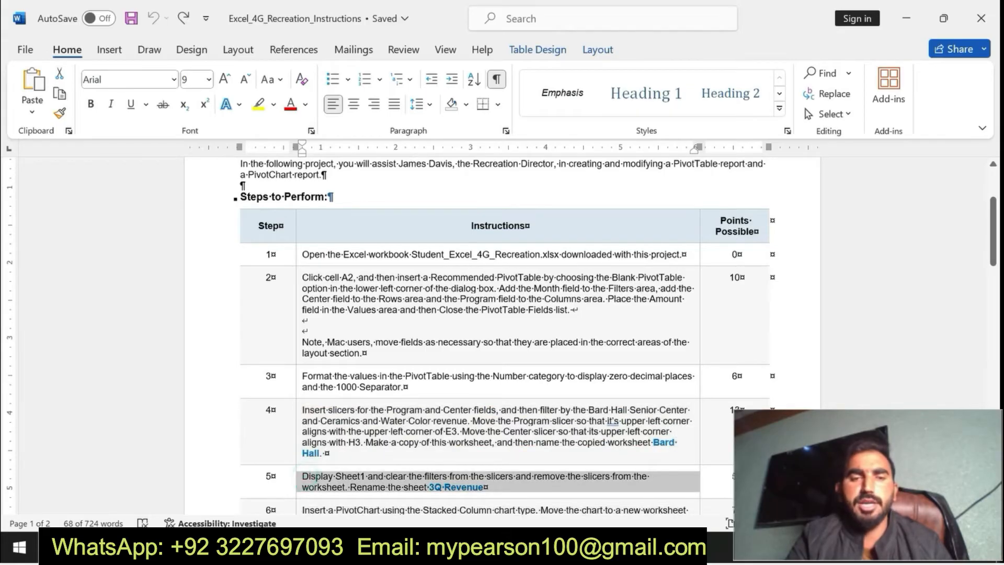
{"action": "left_click", "coordinate": [498, 453]}
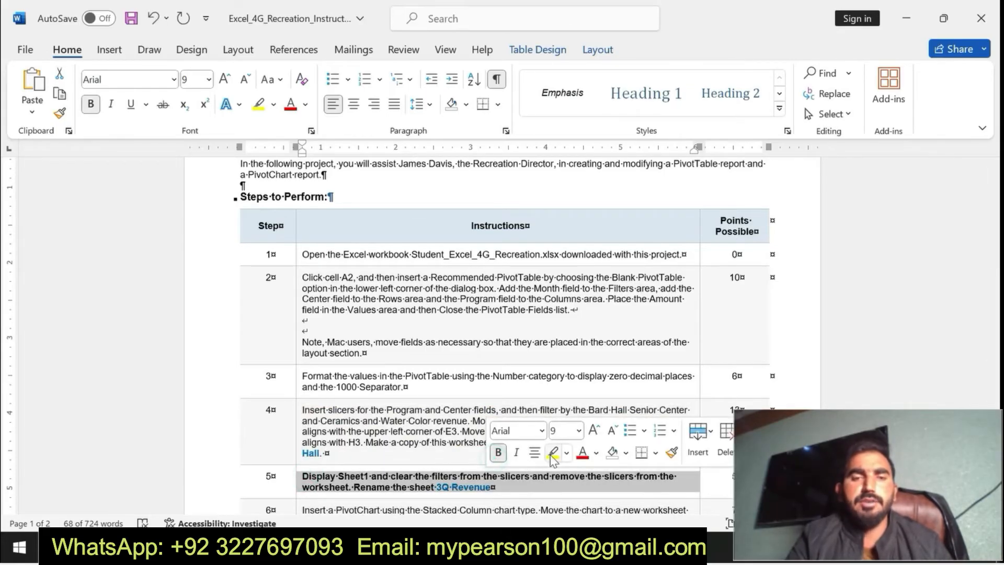
{"action": "left_click", "coordinate": [552, 453]}
{"action": "left_click_drag", "start_coordinate": [302, 476], "coordinate": [665, 496]}
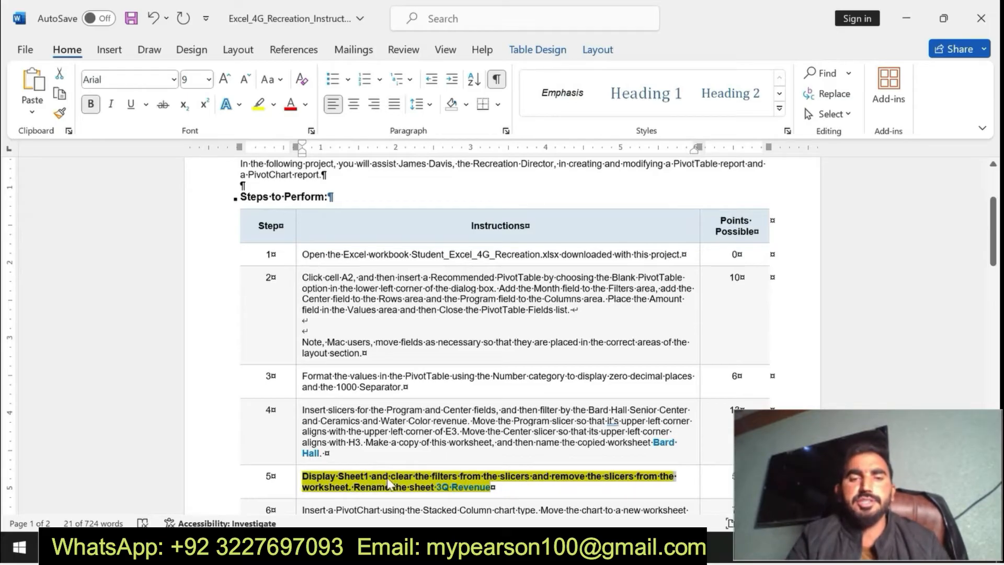
Switch to Excel, display Sheet1, and recheck step 5 in Word before returning to the worksheet.
{"action": "left_click", "coordinate": [262, 547]}
{"action": "left_click", "coordinate": [175, 503]}
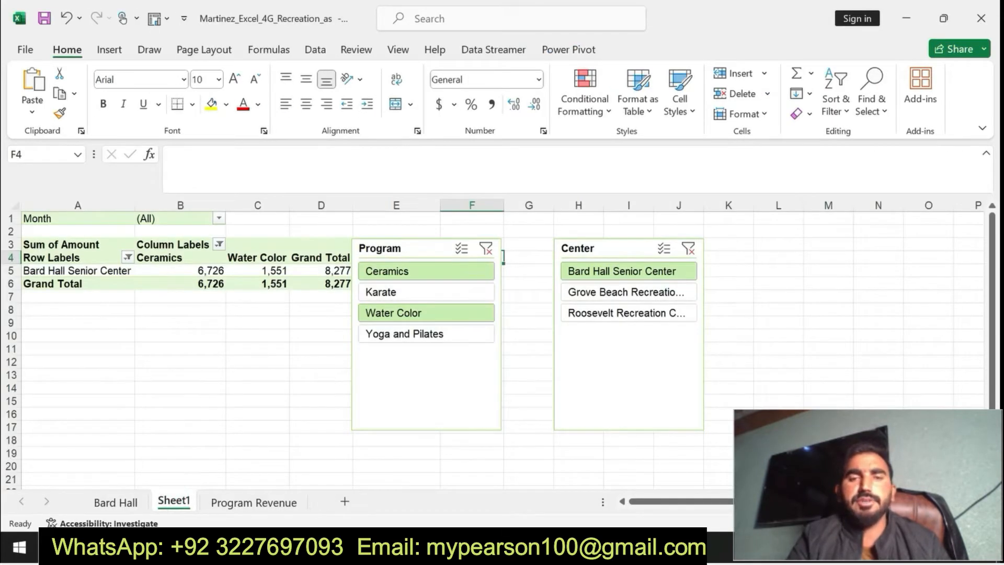
{"action": "key", "text": "alt+Tab"}
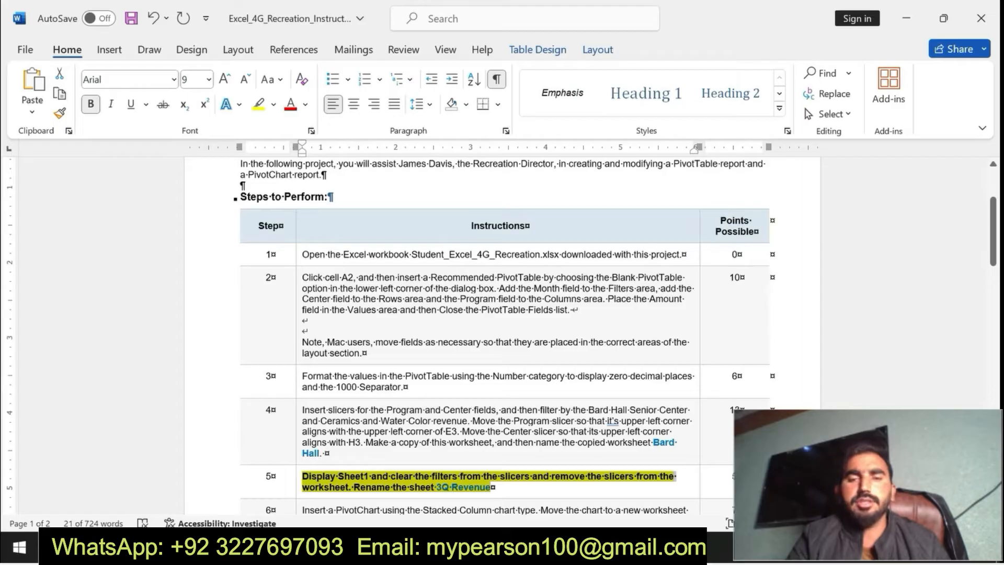
{"action": "key", "text": "alt+Tab"}
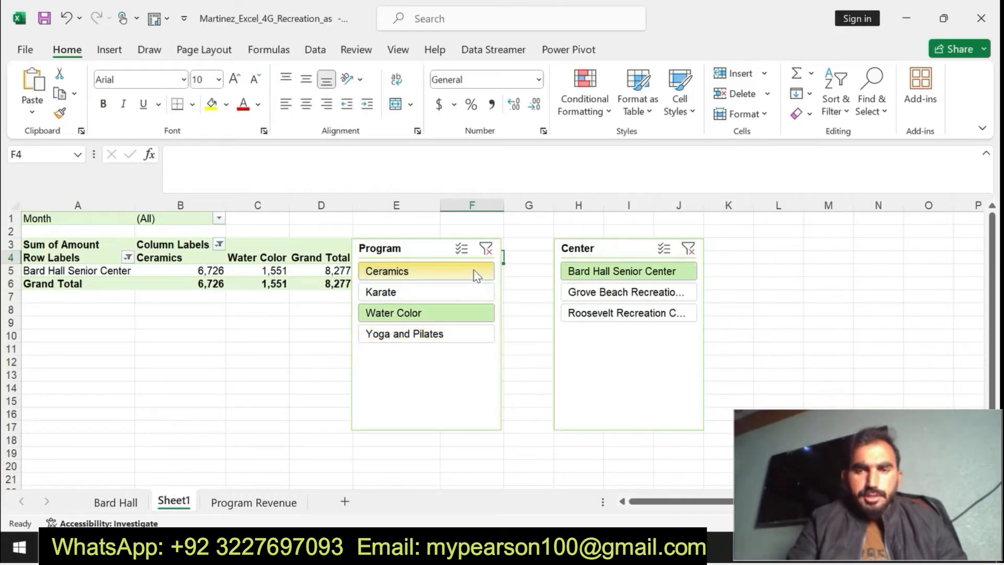
{"action": "left_click", "coordinate": [448, 251]}
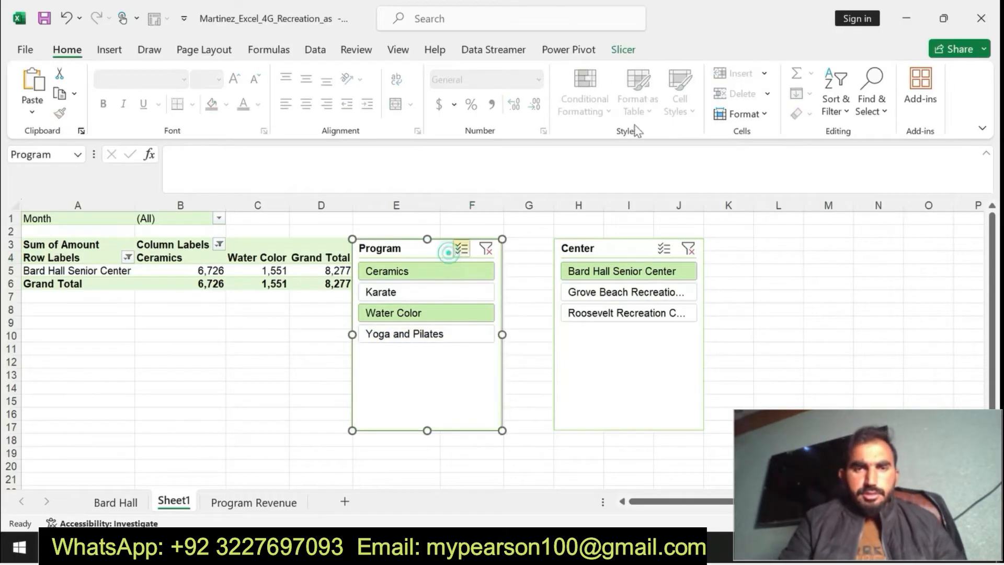
{"action": "left_click", "coordinate": [622, 57]}
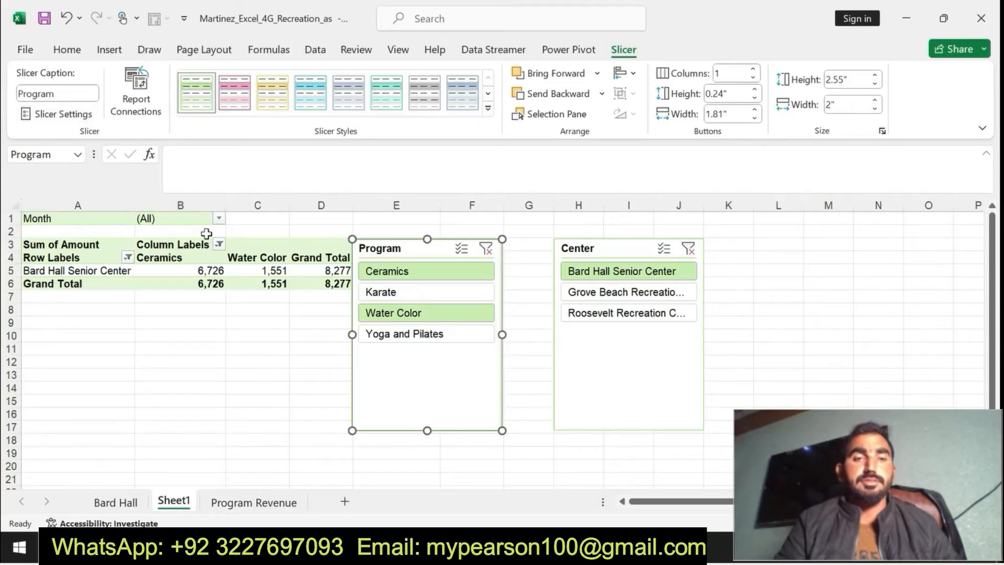
{"action": "left_click", "coordinate": [219, 219]}
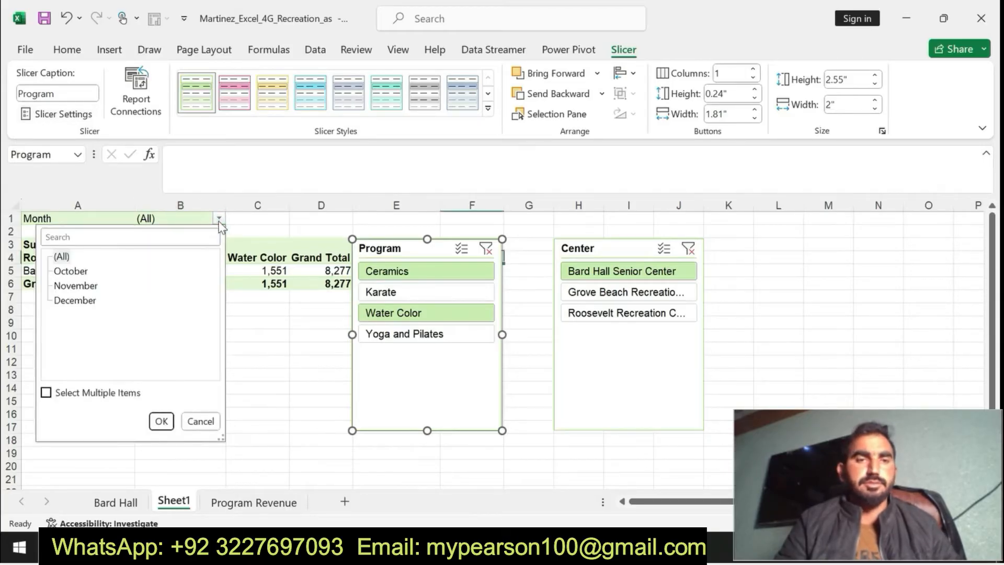
{"action": "left_click", "coordinate": [218, 220]}
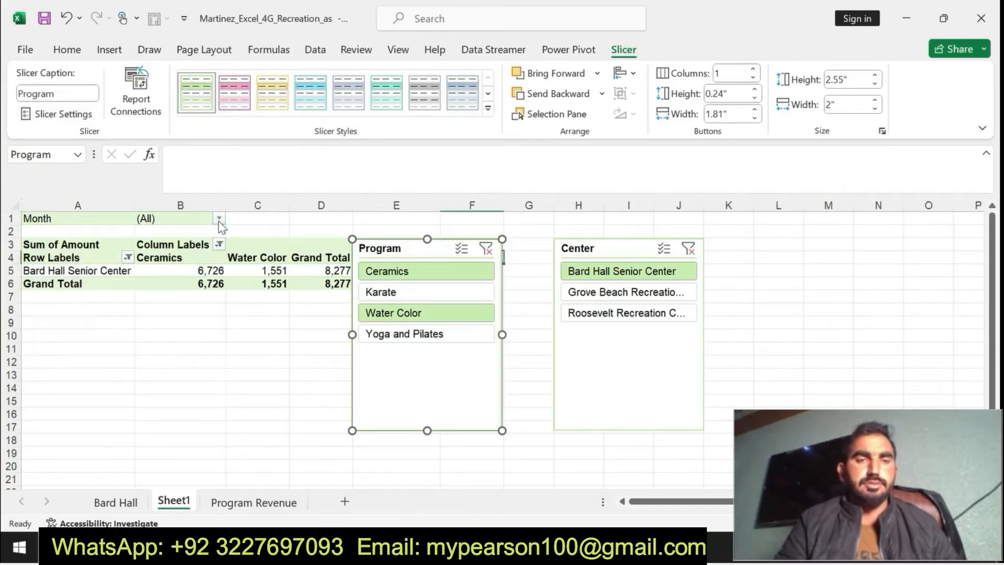
{"action": "left_click", "coordinate": [127, 256]}
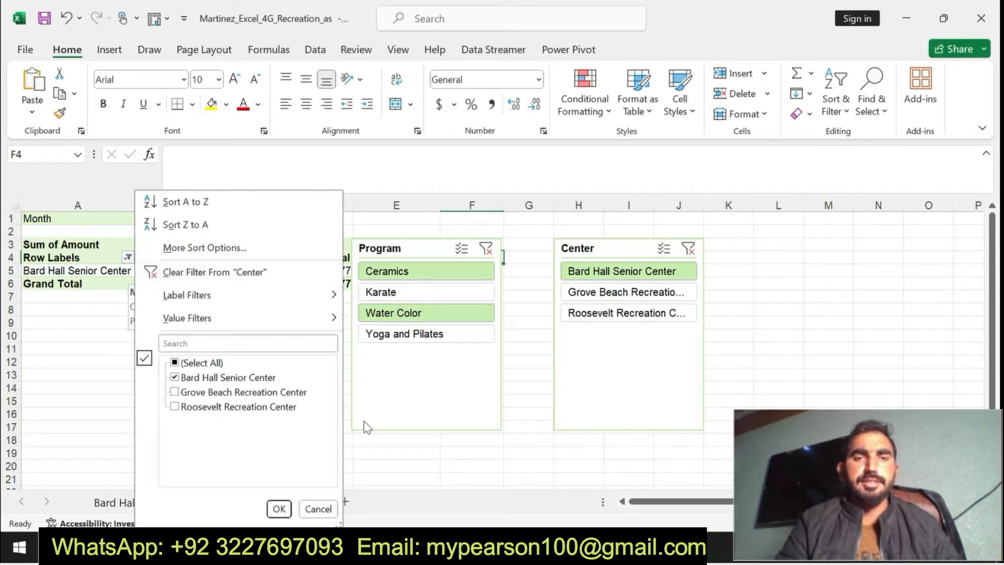
{"action": "left_click", "coordinate": [377, 452]}
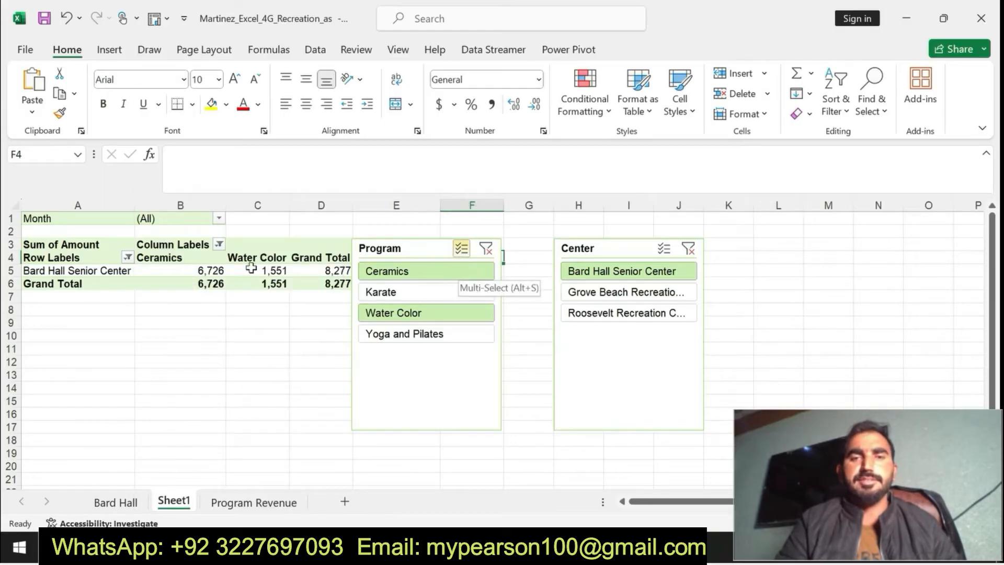
Clear the Program and Center filters from the PivotTable on Sheet1.
{"action": "left_click", "coordinate": [219, 244]}
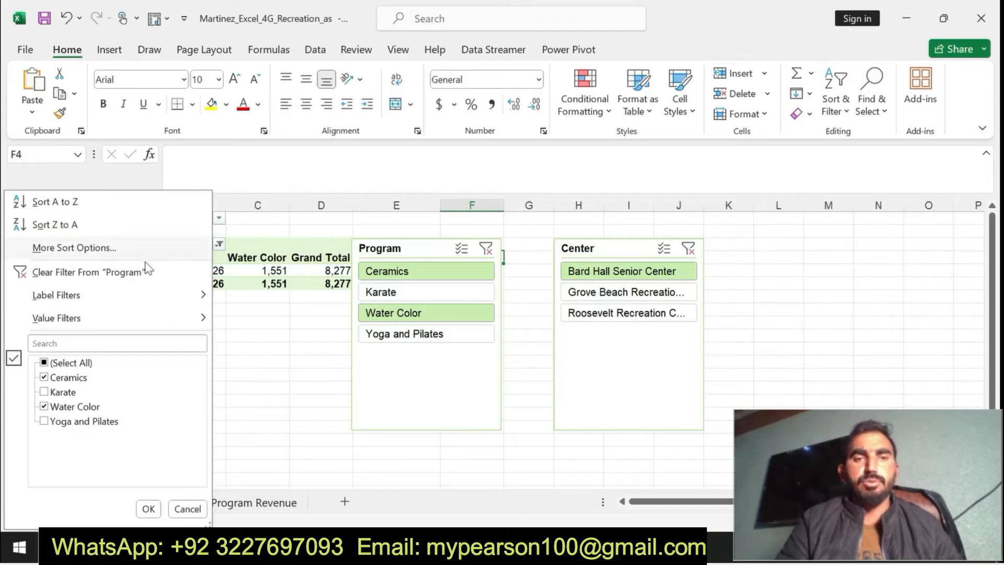
{"action": "left_click", "coordinate": [142, 273]}
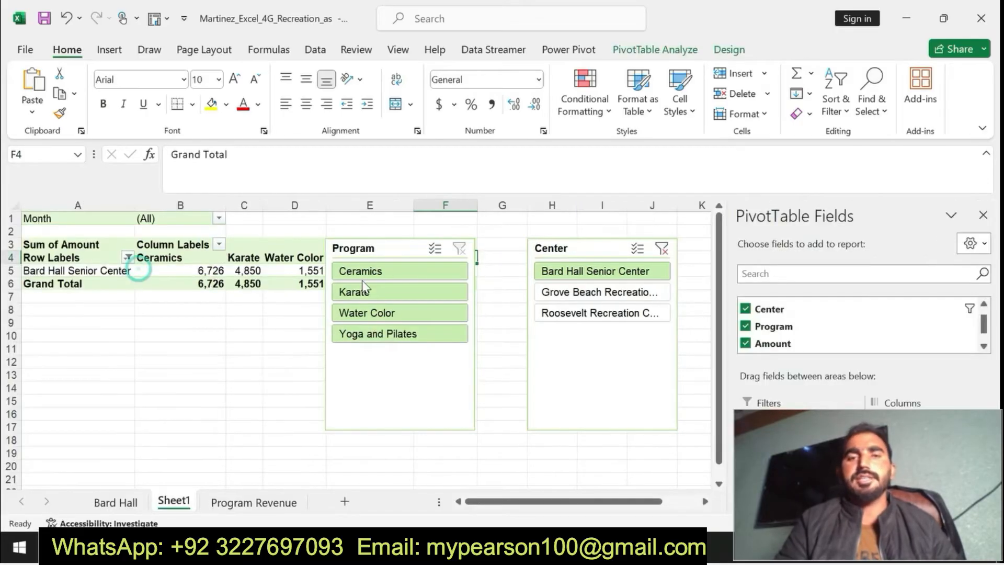
{"action": "left_click", "coordinate": [128, 257]}
{"action": "left_click", "coordinate": [187, 273]}
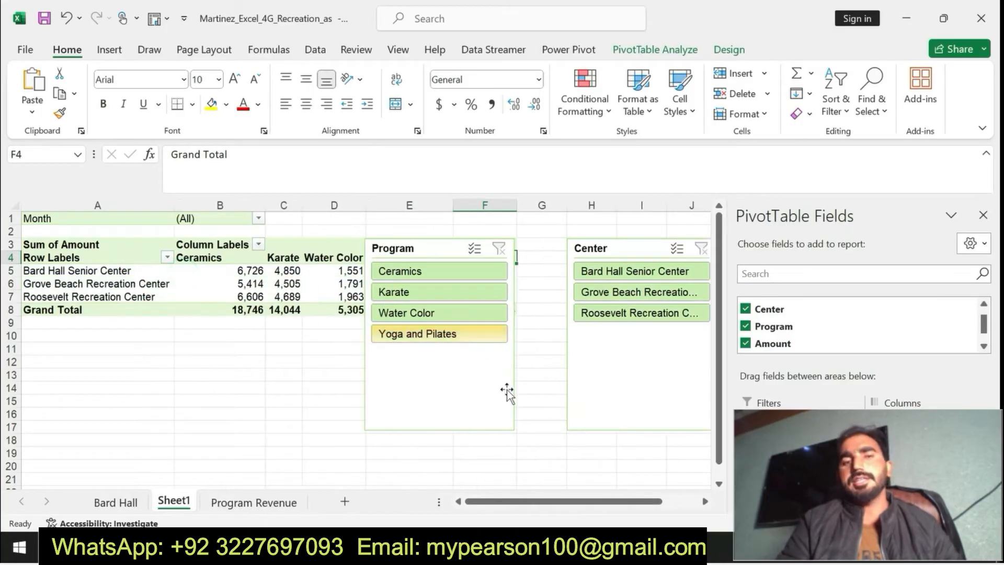
Switch to Word, read the rename instruction in step 5, and select the sheet name 3Q Revenue.
{"action": "left_click", "coordinate": [530, 546]}
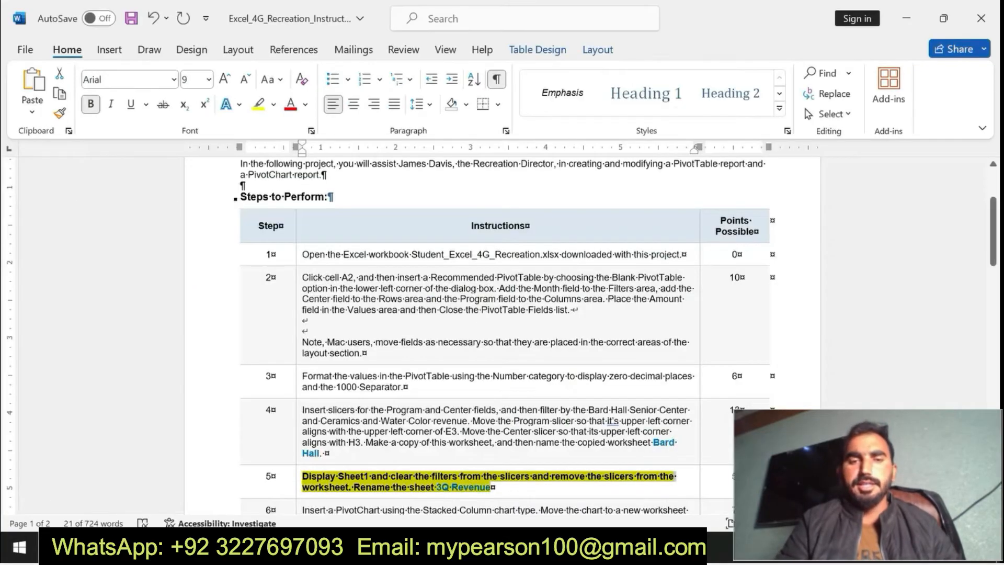
{"action": "left_click", "coordinate": [412, 492]}
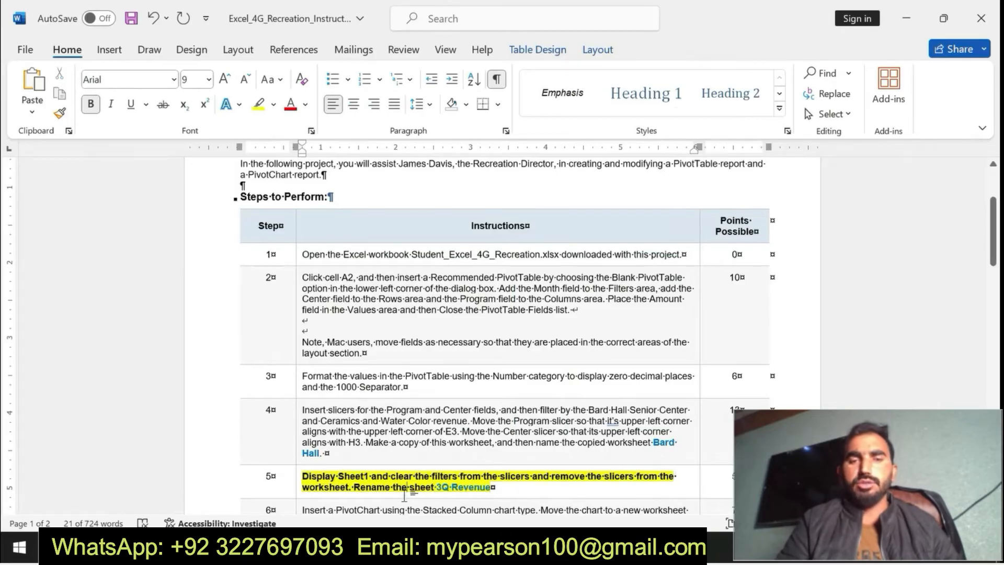
{"action": "left_click", "coordinate": [358, 491]}
{"action": "left_click_drag", "start_coordinate": [359, 491], "coordinate": [480, 489]}
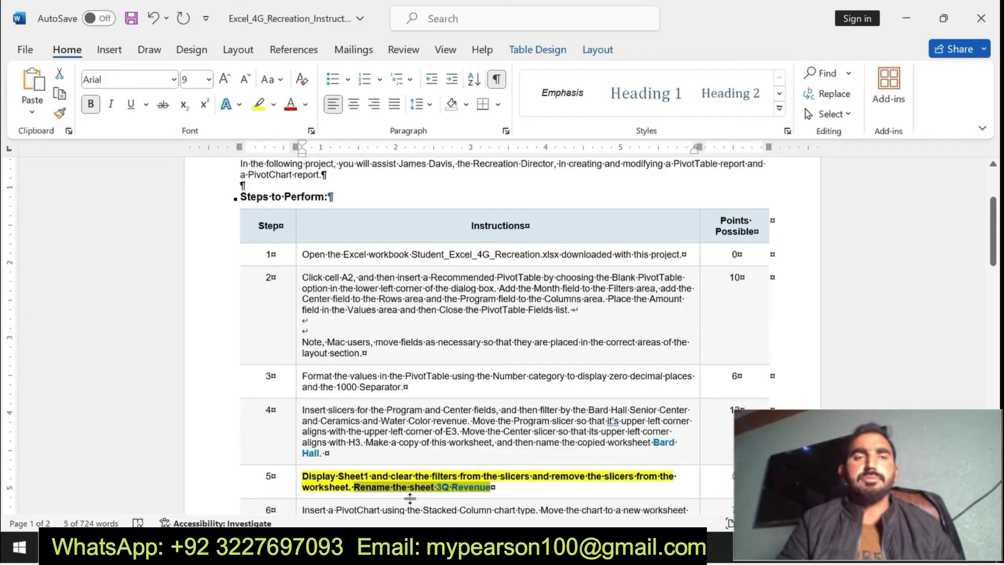
{"action": "left_click", "coordinate": [436, 489]}
{"action": "left_click_drag", "start_coordinate": [437, 488], "coordinate": [491, 488]}
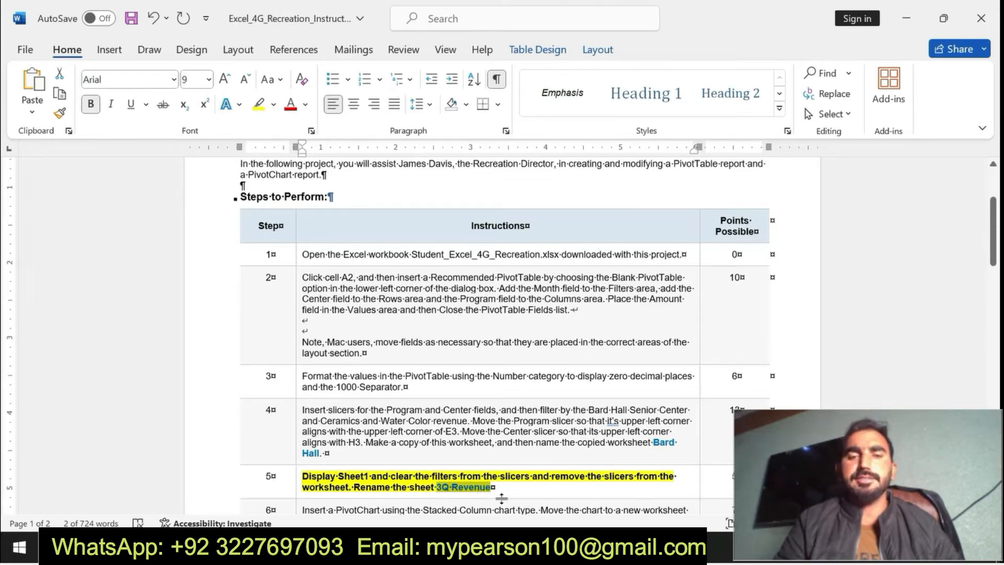
Return to Excel and rename Sheet1 as 3Q Revenue.
{"action": "left_click", "coordinate": [571, 547]}
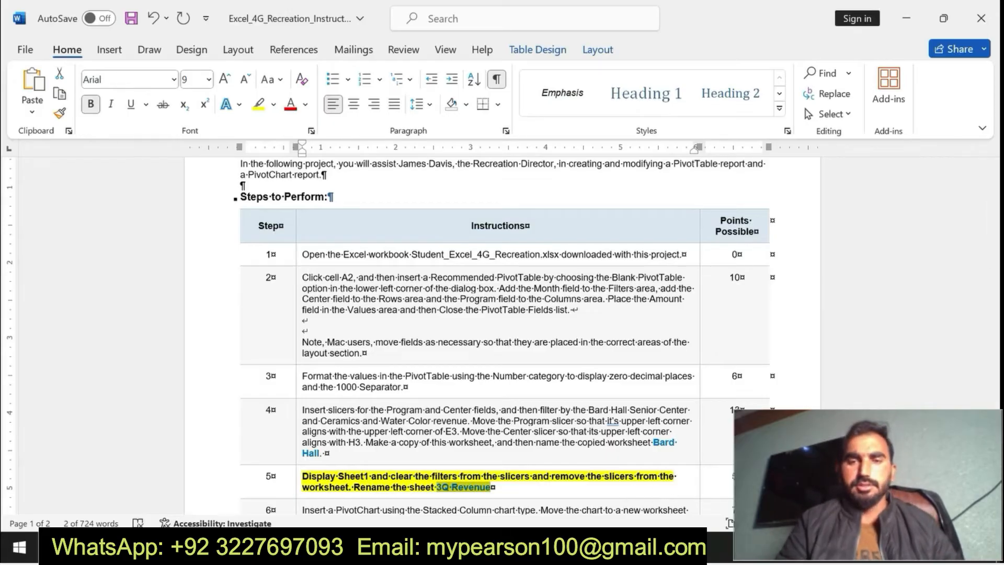
{"action": "left_click", "coordinate": [486, 547]}
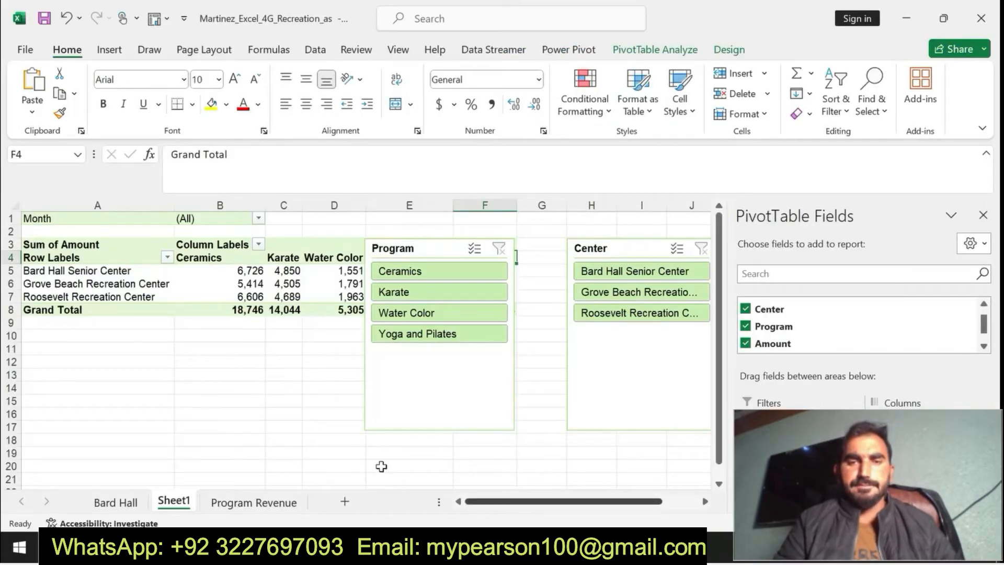
{"action": "right_click", "coordinate": [191, 498]}
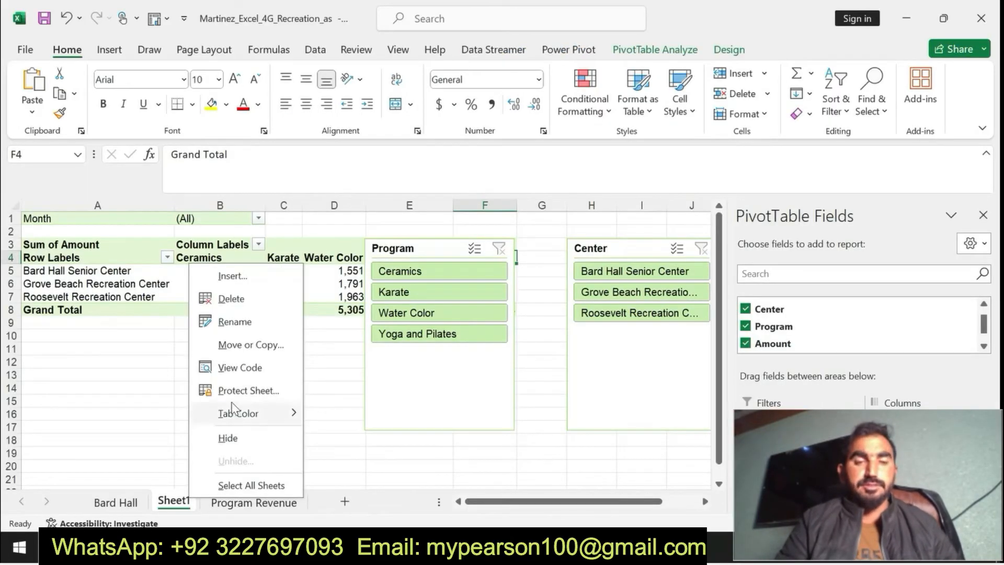
{"action": "left_click", "coordinate": [234, 323]}
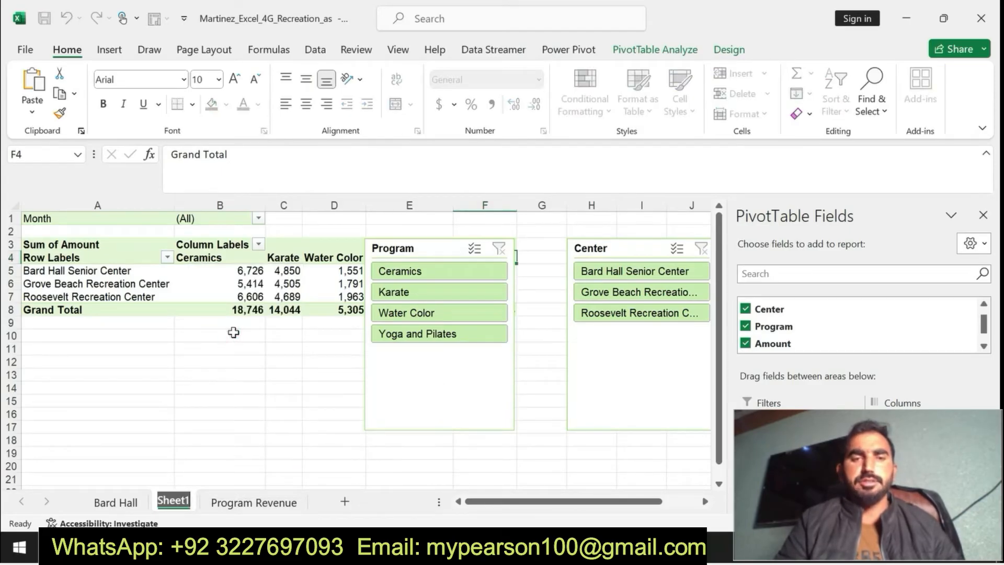
{"action": "key", "text": "BackSpace"}
{"action": "type", "text": "3Q Revenue"}
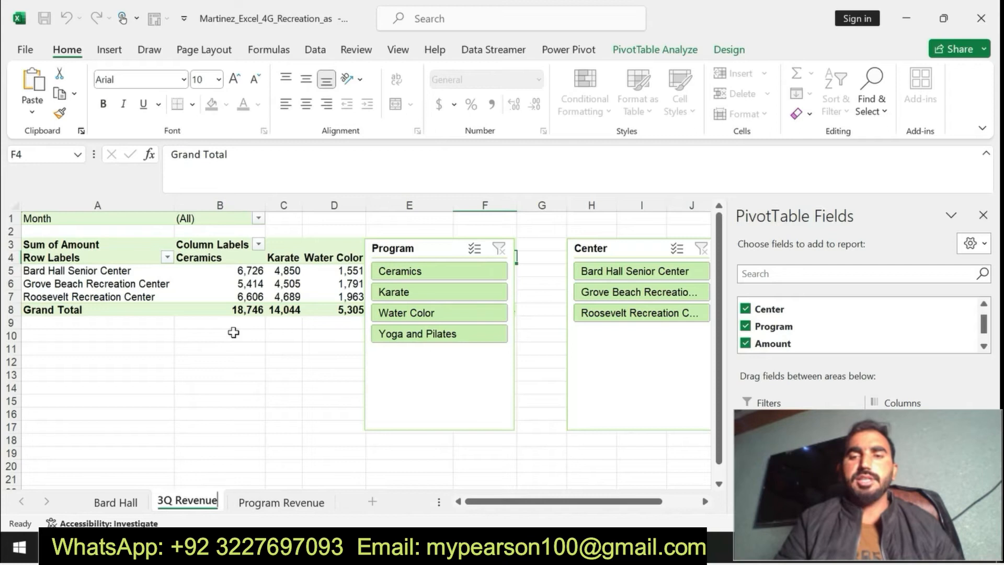
{"action": "key", "text": "Return"}
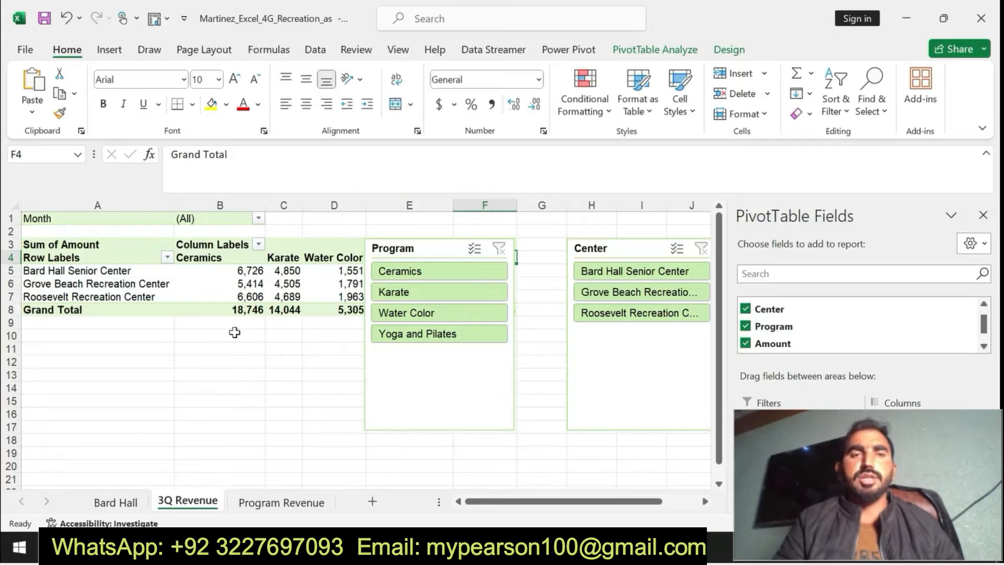
Switch to Word and bold and highlight step 6 about the Stacked Column PivotChart in yellow, selecting its text for reading.
{"action": "left_click", "coordinate": [398, 547]}
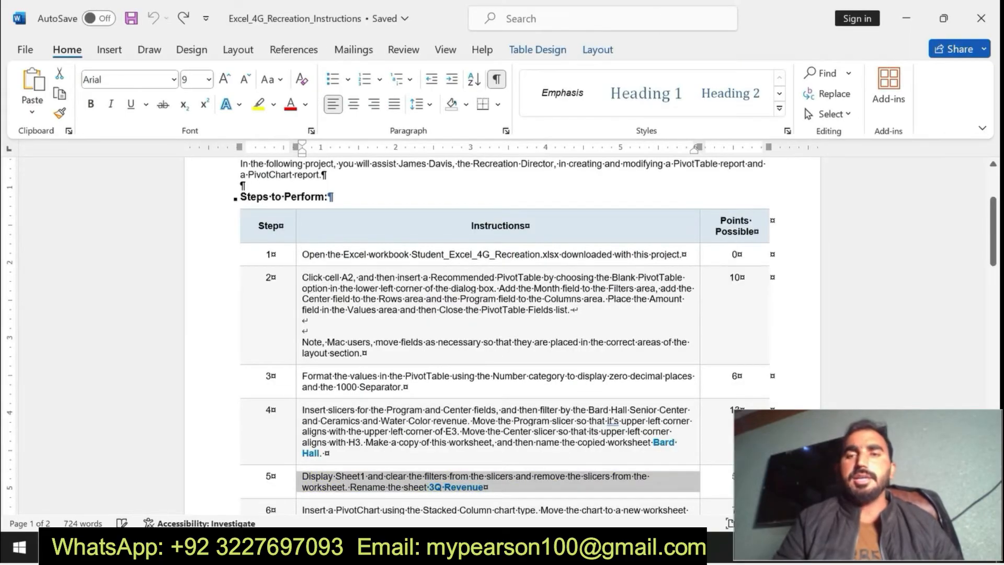
{"action": "scroll", "coordinate": [4, 230], "scroll_direction": "down", "scroll_amount": 3}
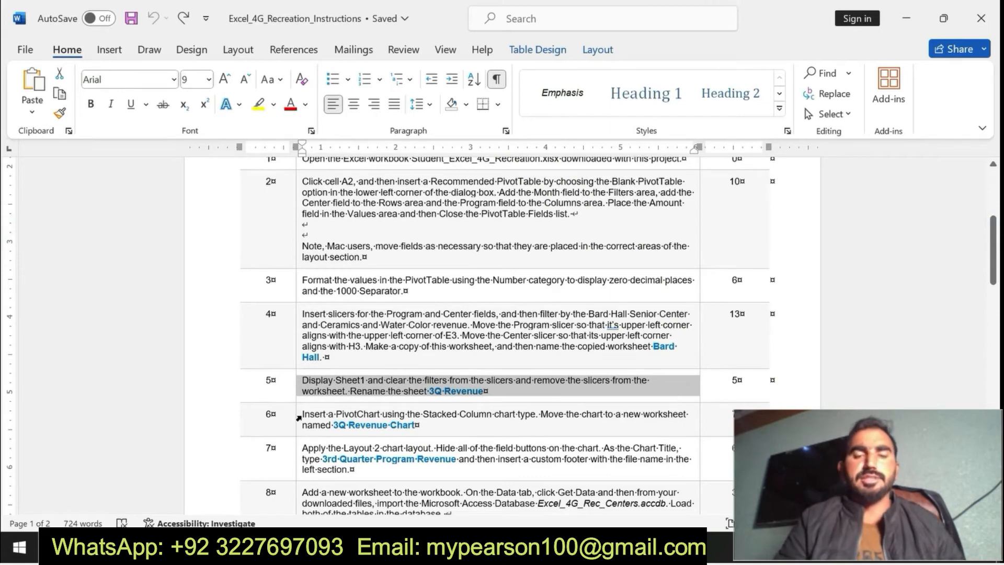
{"action": "left_click_drag", "start_coordinate": [301, 415], "coordinate": [418, 425]}
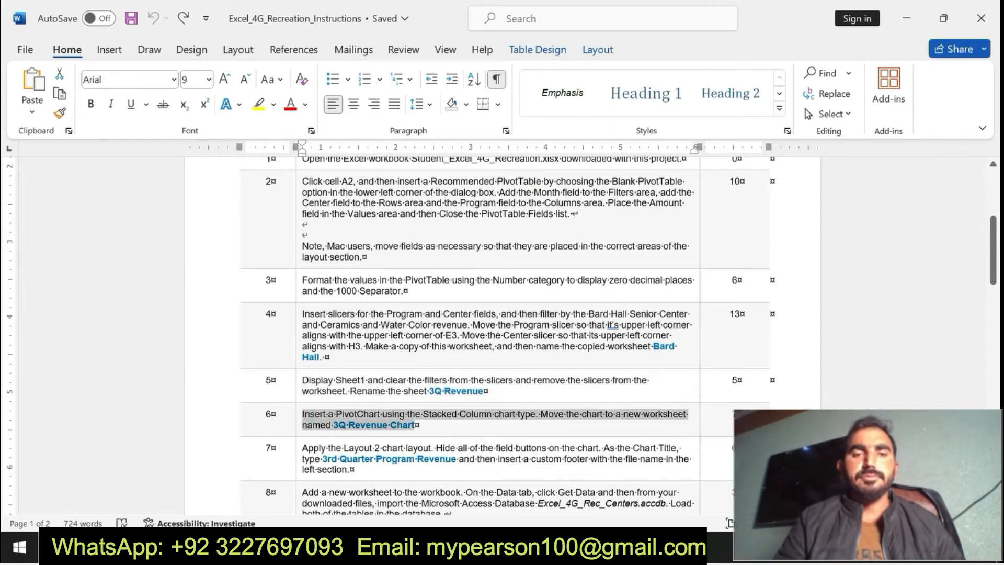
{"action": "left_click", "coordinate": [427, 399]}
{"action": "left_click", "coordinate": [480, 402]}
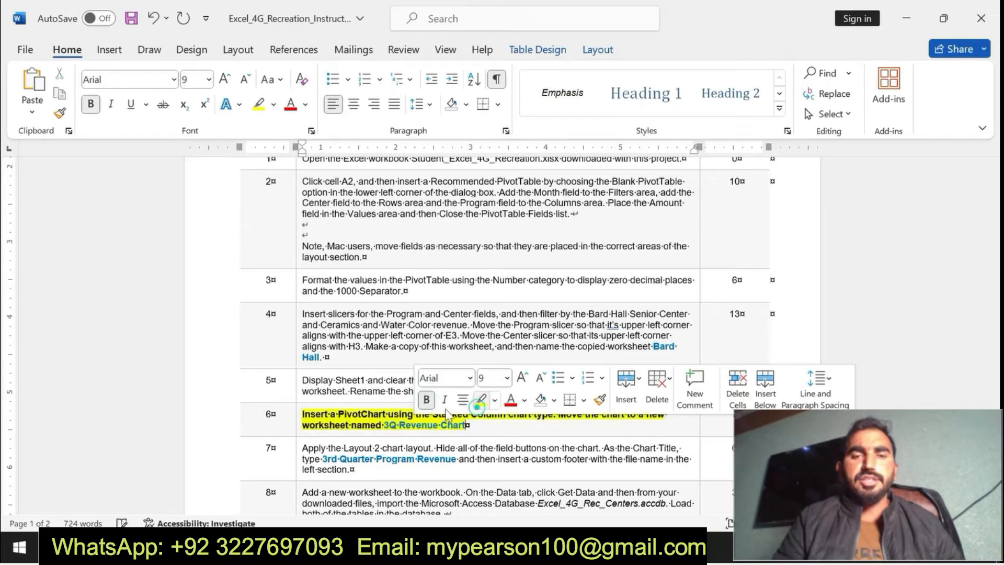
{"action": "left_click_drag", "start_coordinate": [302, 415], "coordinate": [462, 425]}
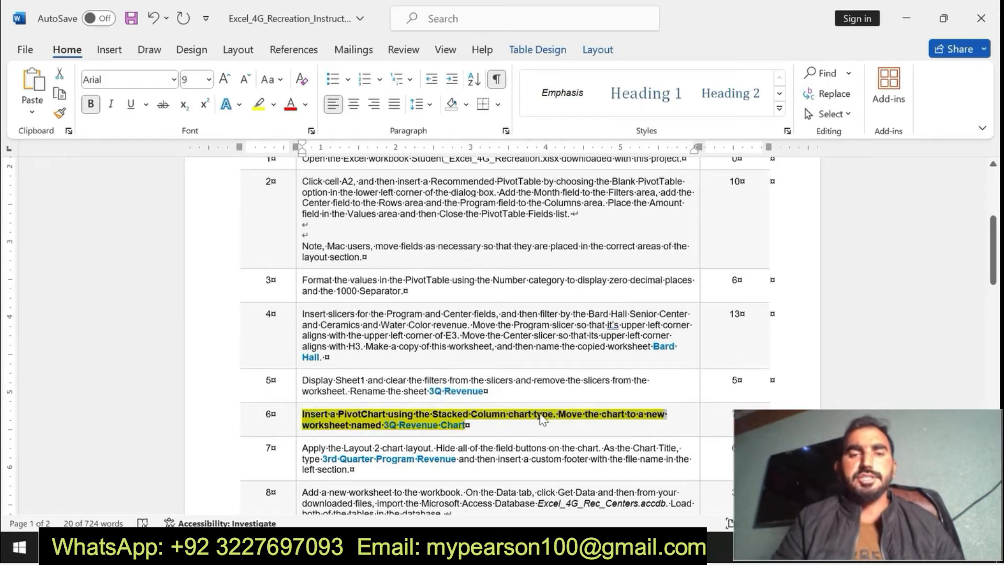
Check the 3Q Revenue sheet in Excel, then return to Word and reread step 6 about the Stacked Column PivotChart.
{"action": "left_click", "coordinate": [387, 547]}
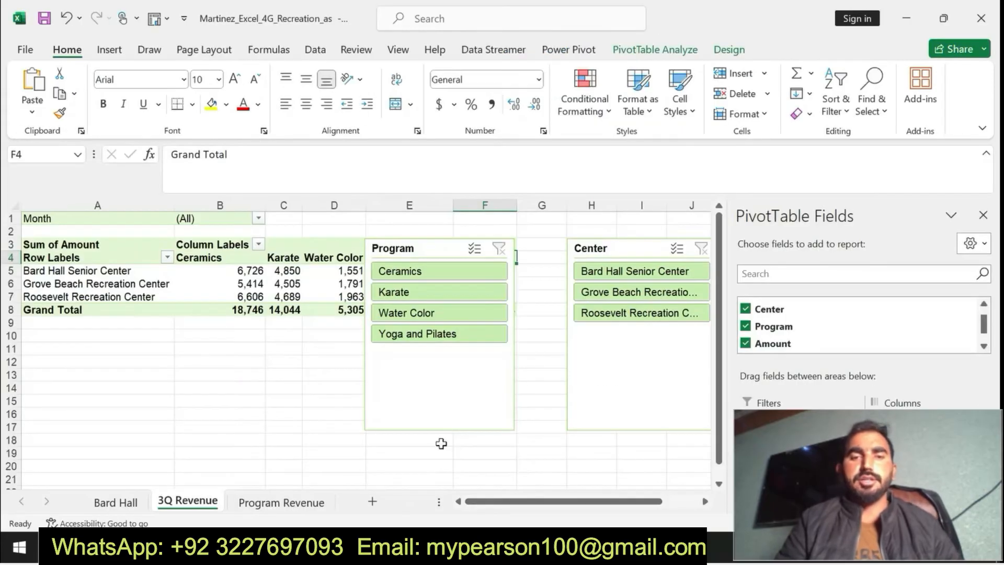
{"action": "left_click", "coordinate": [418, 547]}
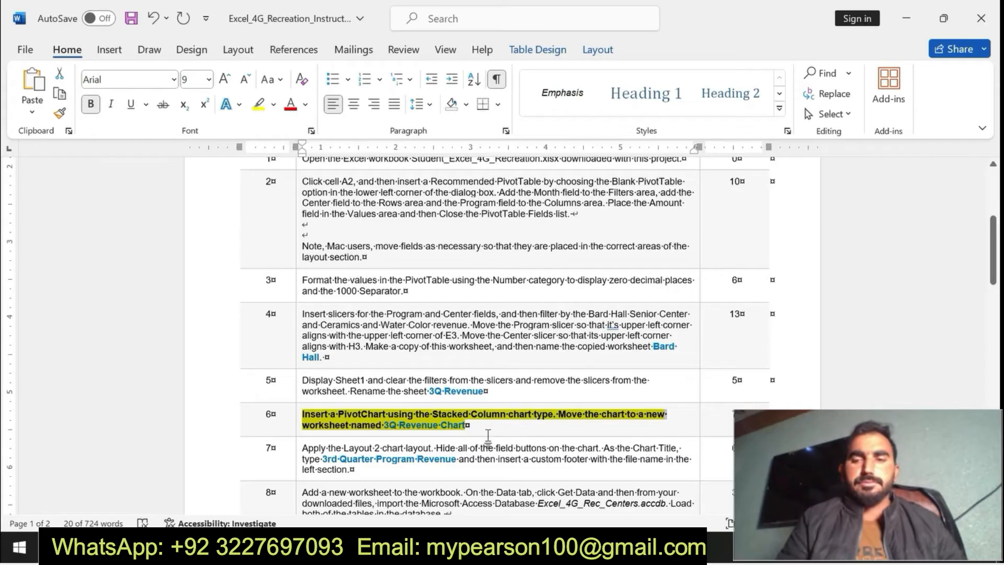
{"action": "left_click", "coordinate": [392, 425]}
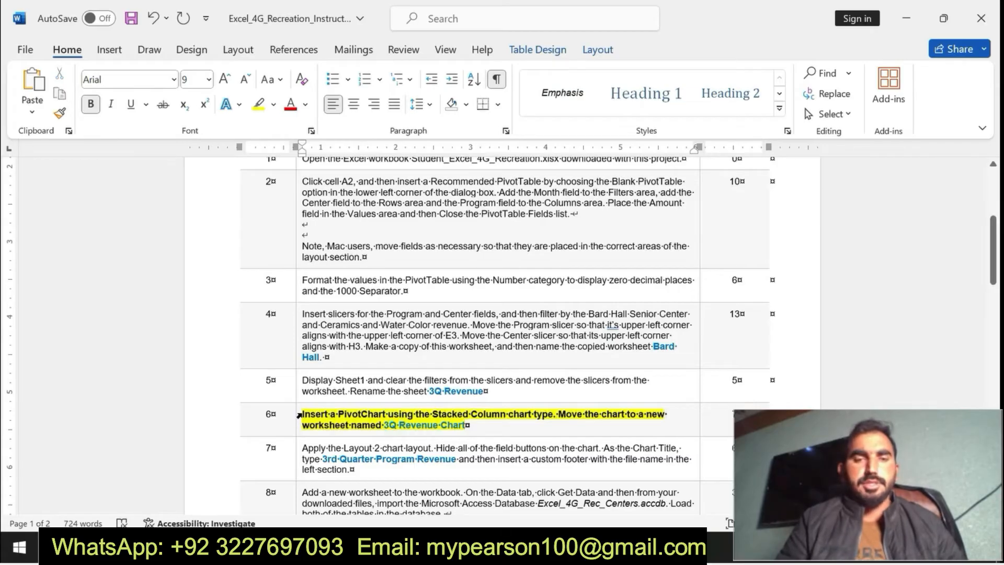
{"action": "left_click", "coordinate": [296, 422]}
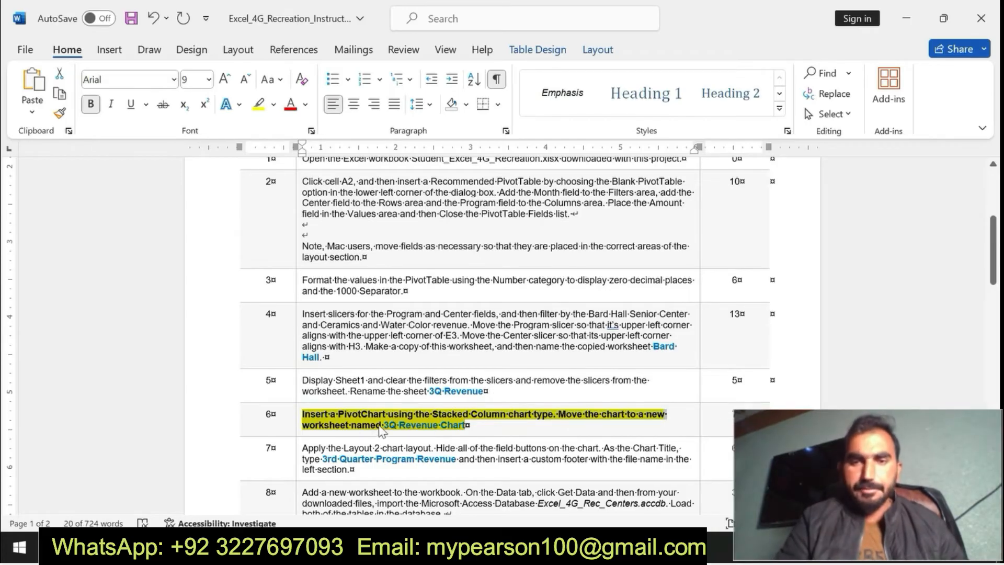
{"action": "left_click", "coordinate": [380, 428]}
{"action": "left_click_drag", "start_coordinate": [385, 426], "coordinate": [454, 432]}
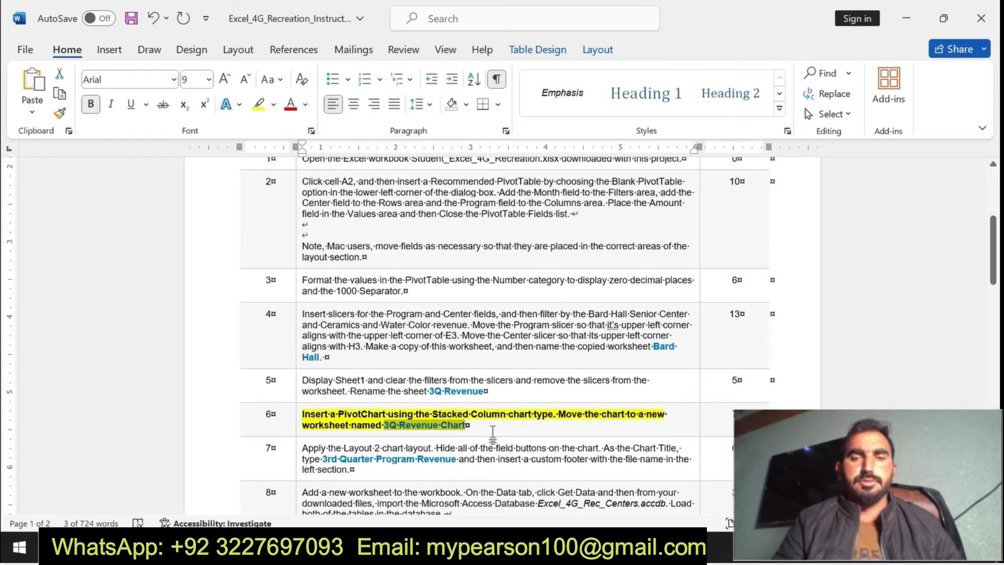
{"action": "left_click_drag", "start_coordinate": [303, 413], "coordinate": [463, 426]}
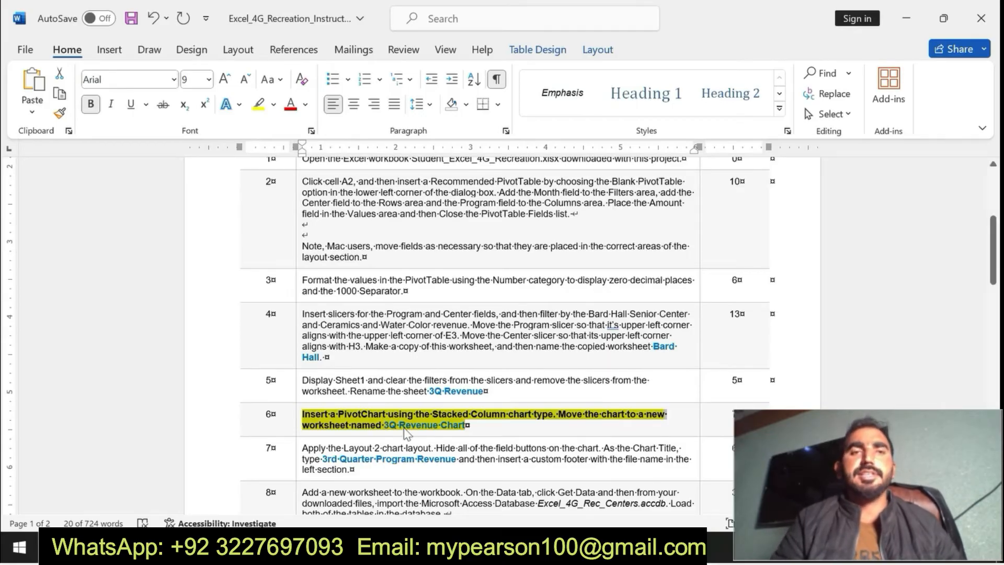
Switch to Excel and insert a Stacked Column PivotChart from the PivotTable on the 3Q Revenue sheet.
{"action": "left_click", "coordinate": [453, 547]}
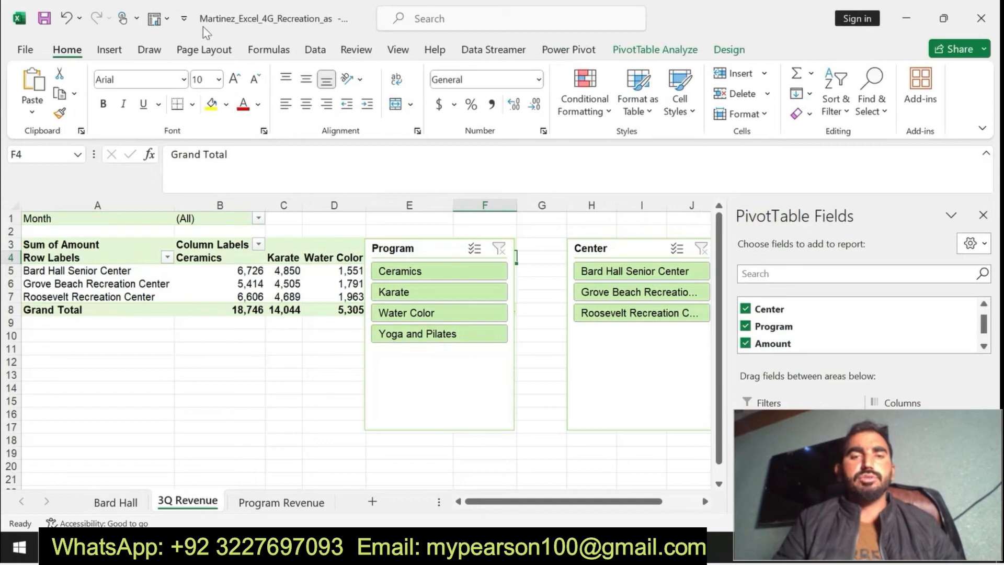
{"action": "left_click", "coordinate": [121, 50]}
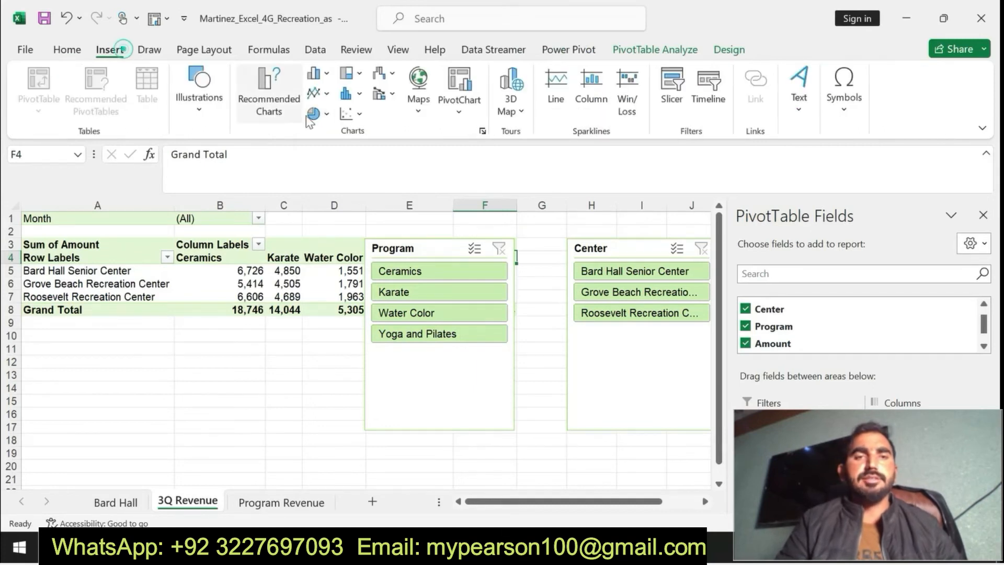
{"action": "left_click", "coordinate": [276, 105]}
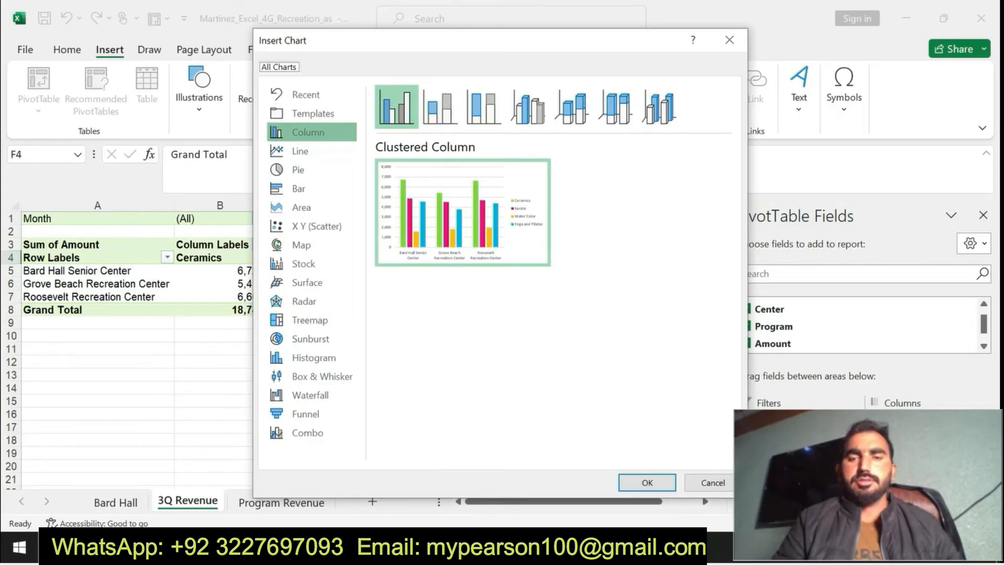
{"action": "left_click", "coordinate": [429, 547]}
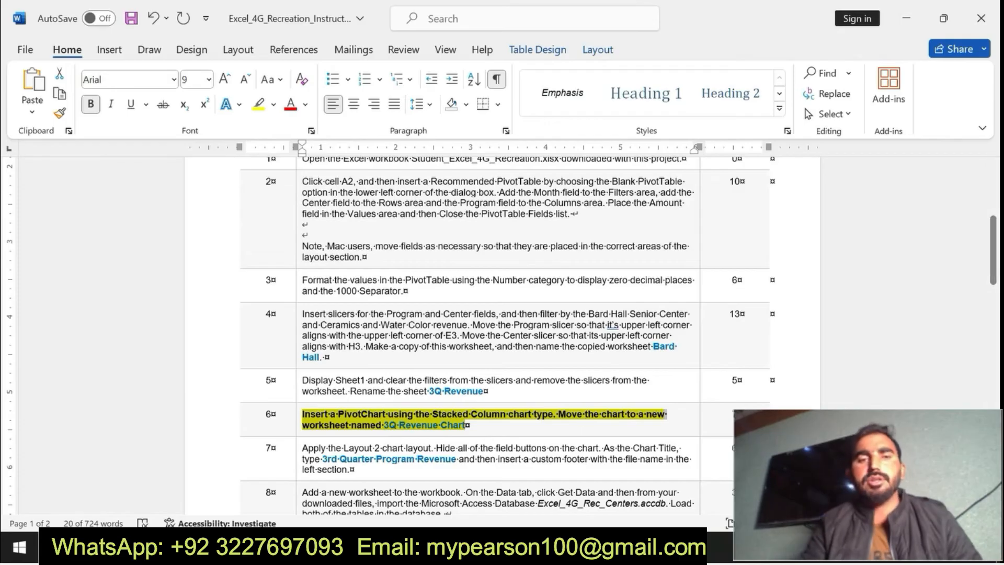
{"action": "left_click", "coordinate": [429, 547]}
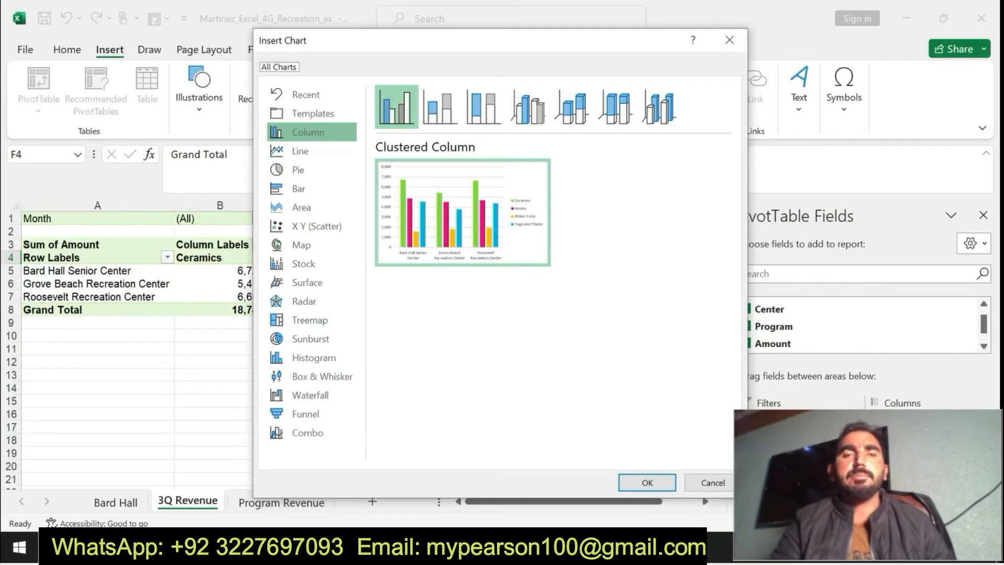
{"action": "left_click", "coordinate": [435, 111]}
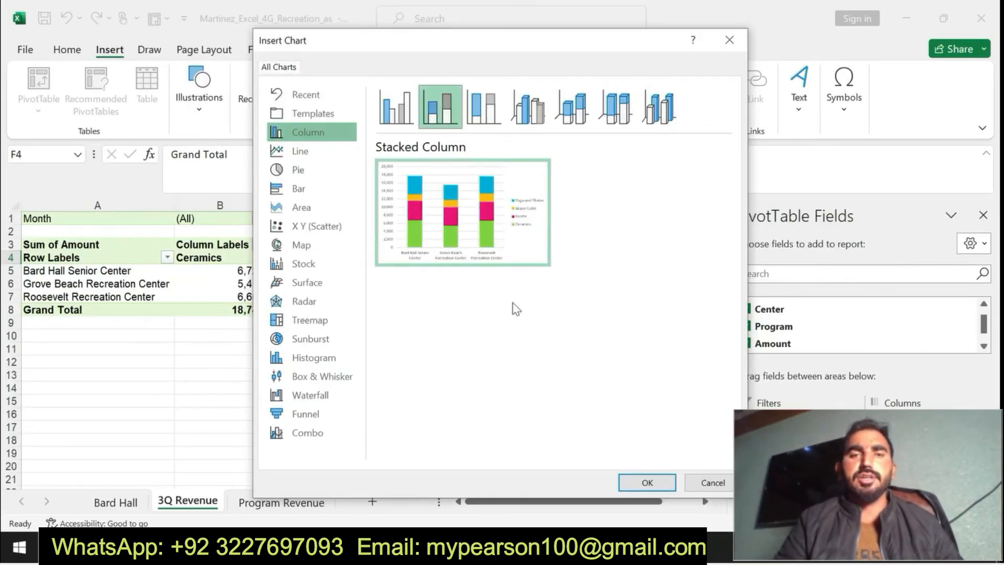
{"action": "left_click", "coordinate": [647, 482]}
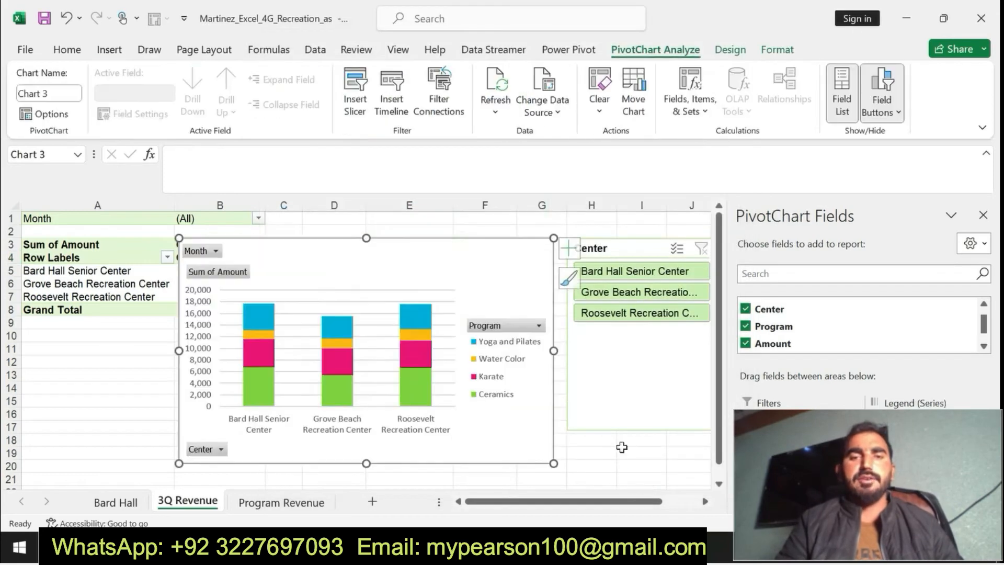
Switch to Word, read the move-chart instruction in step 6, and select the sheet name 3Q Revenue Chart.
{"action": "left_click", "coordinate": [468, 547]}
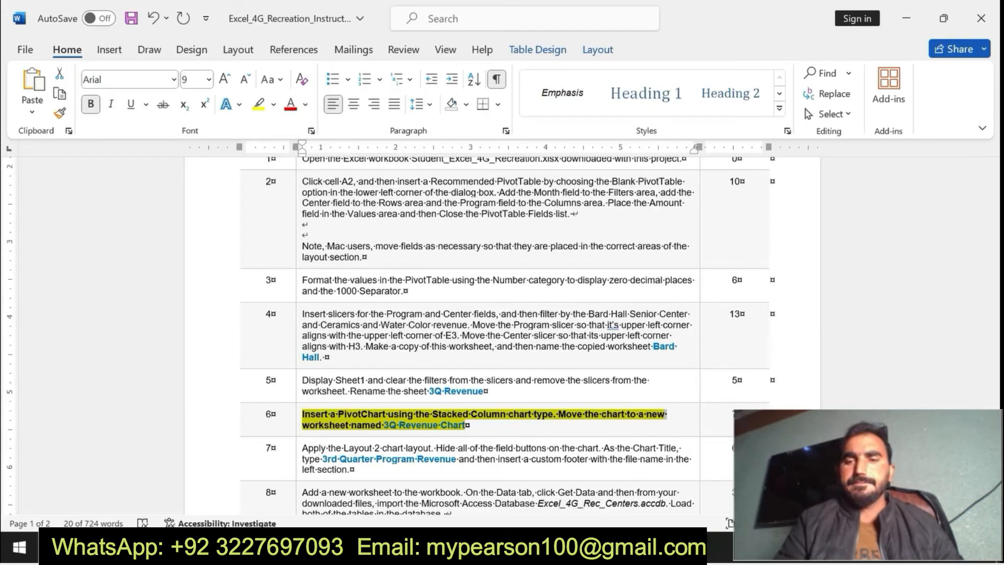
{"action": "double_click", "coordinate": [559, 414]}
{"action": "key", "text": "ctrl+shift+Right"}
{"action": "key", "text": "ctrl+shift+Right"}
{"action": "key", "text": "ctrl+shift+Right"}
{"action": "key", "text": "ctrl+shift+Right"}
{"action": "key", "text": "ctrl+shift+Right"}
{"action": "key", "text": "ctrl+shift+Right"}
{"action": "key", "text": "ctrl+shift+Right"}
{"action": "key", "text": "ctrl+shift+Right"}
{"action": "key", "text": "ctrl+shift+Right"}
{"action": "key", "text": "ctrl+shift+Right"}
{"action": "left_click", "coordinate": [398, 425]}
{"action": "left_click_drag", "start_coordinate": [398, 424], "coordinate": [457, 430]}
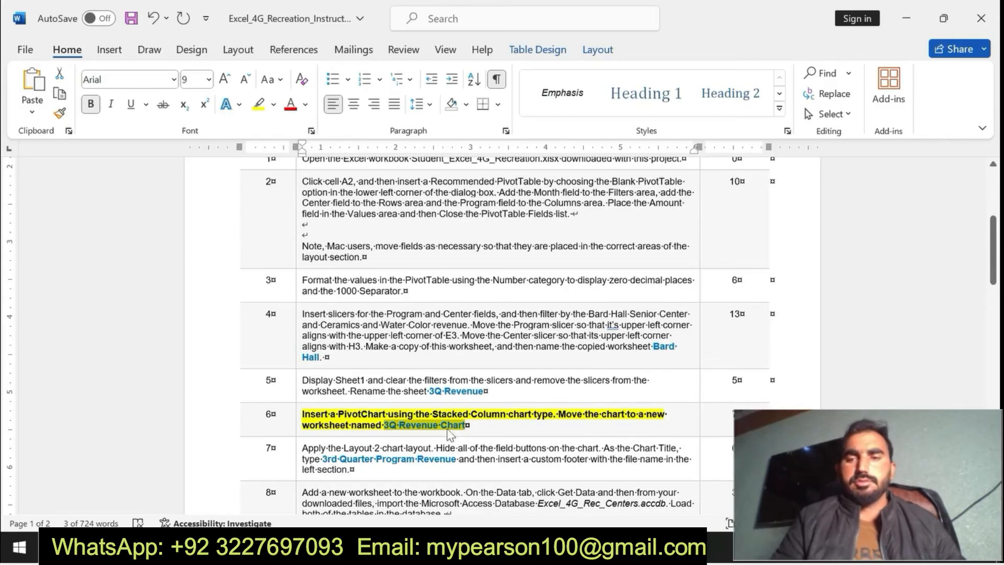
Return to Excel and move the PivotChart to a new sheet named 3Q Revenue Chart.
{"action": "left_click", "coordinate": [626, 547]}
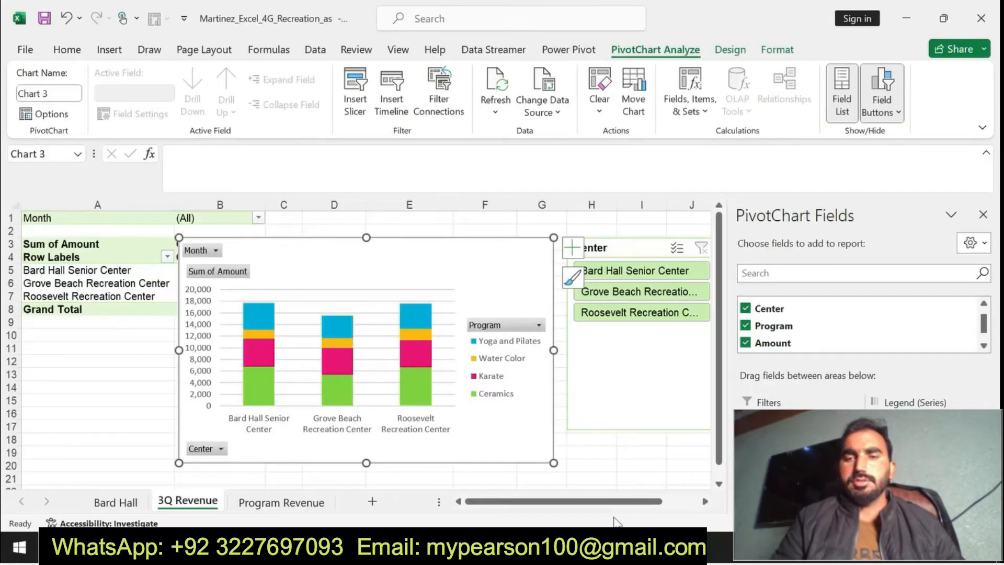
{"action": "left_click", "coordinate": [67, 49]}
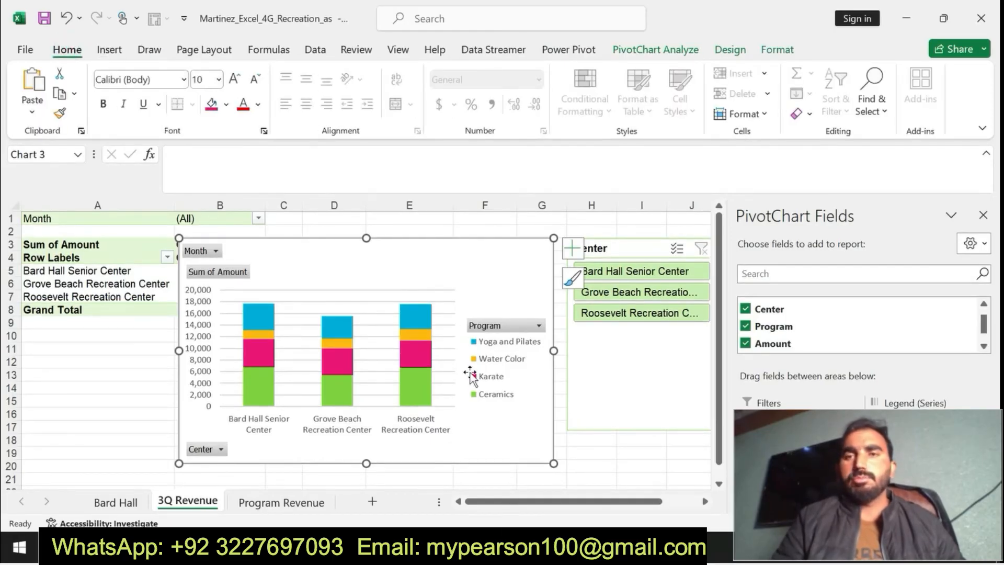
{"action": "left_click", "coordinate": [451, 262]}
{"action": "left_click", "coordinate": [777, 49]}
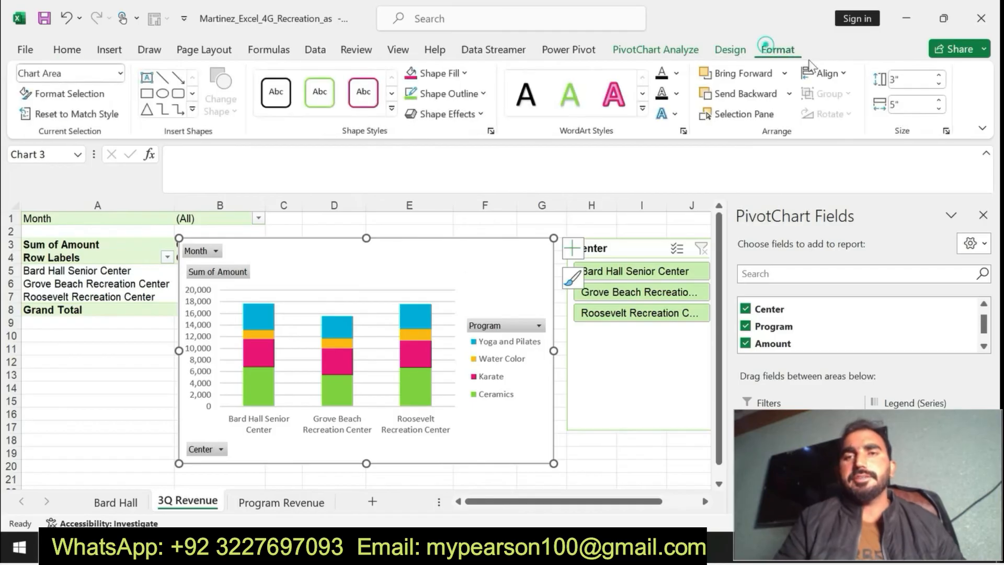
{"action": "left_click", "coordinate": [735, 50]}
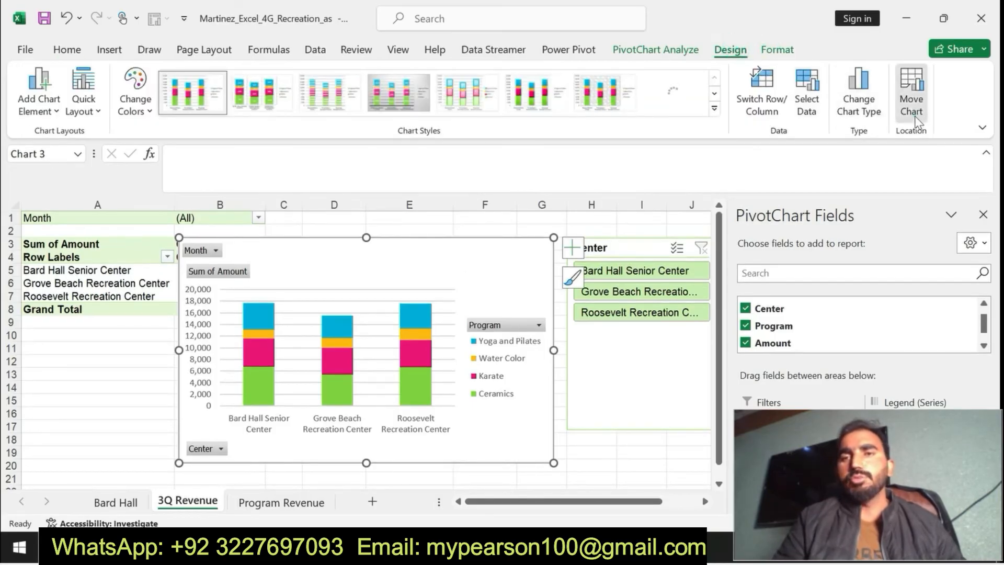
{"action": "left_click", "coordinate": [911, 94]}
{"action": "left_click", "coordinate": [717, 285]}
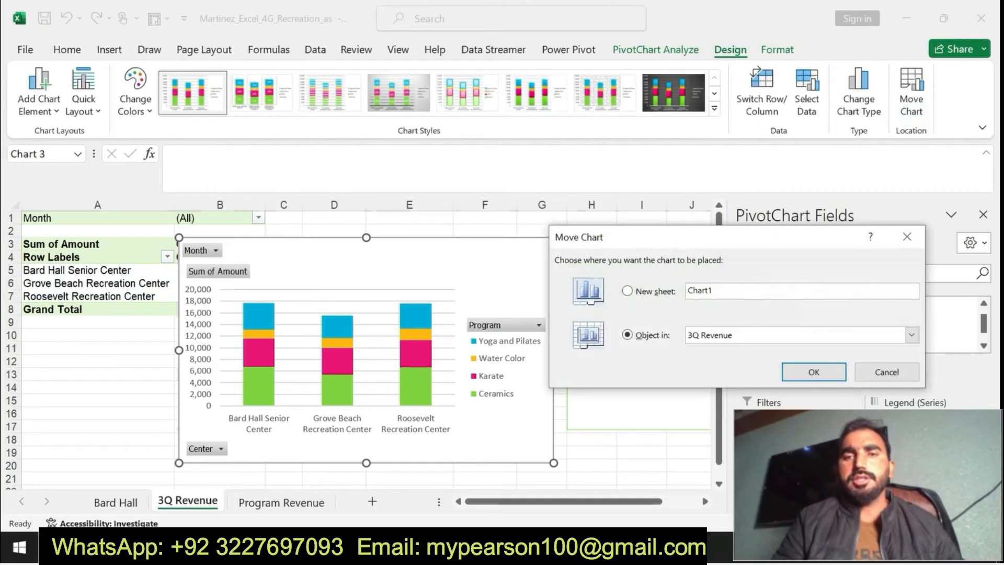
{"action": "double_click", "coordinate": [724, 288]}
{"action": "type", "text": "3Q Revenue Chart"}
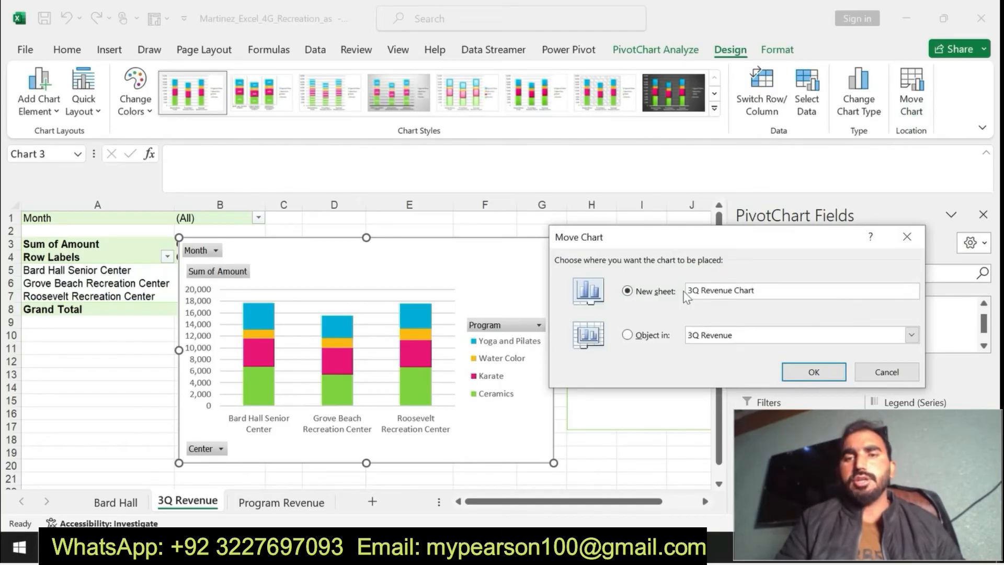
{"action": "left_click", "coordinate": [808, 373]}
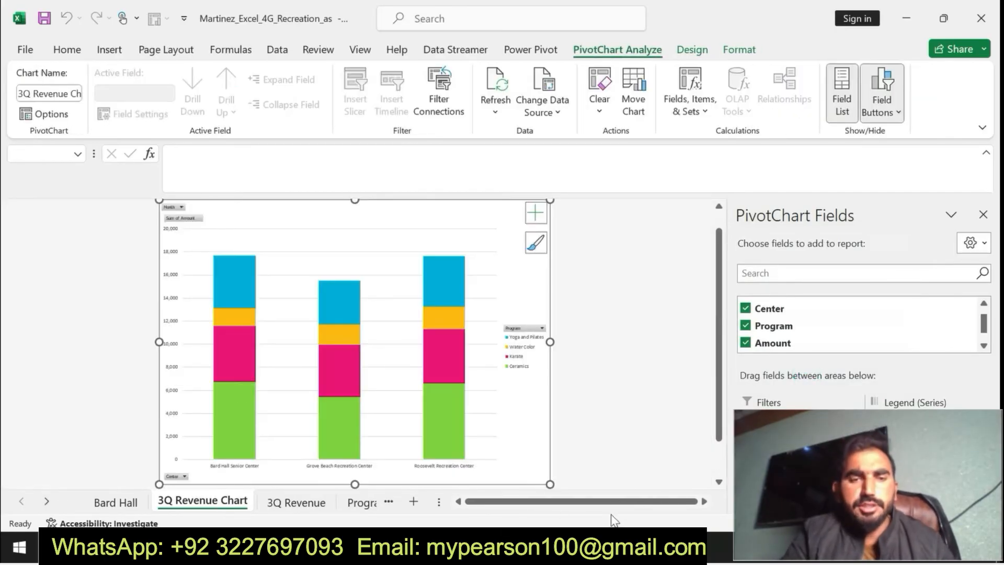
Switch to Word and undo the bold and yellow highlighting on step 6.
{"action": "key", "text": "alt+Tab"}
{"action": "key", "text": "ctrl+z"}
{"action": "key", "text": "ctrl+z"}
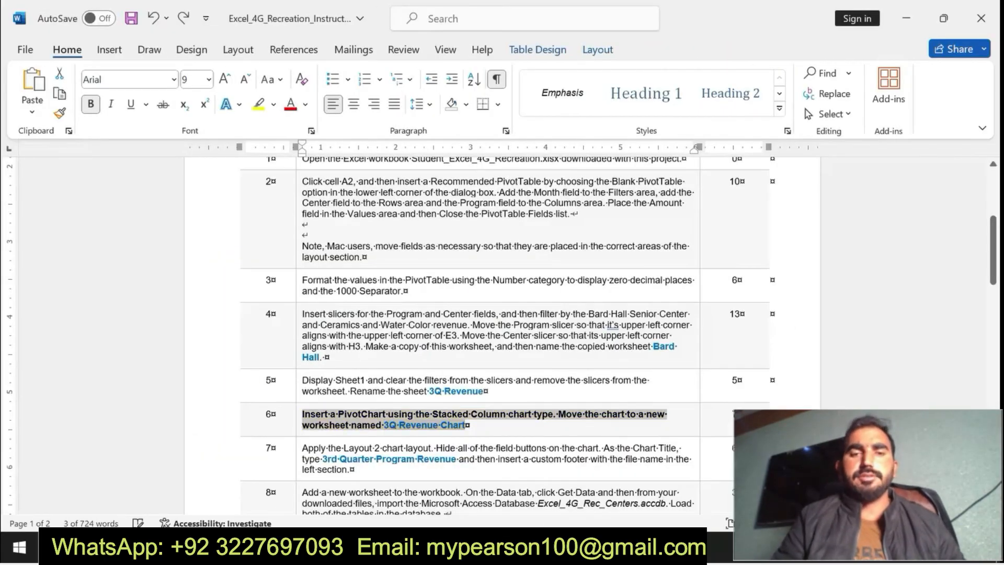
Bold and highlight step 7 in yellow, and select its sentence about the Layout 2 chart layout.
{"action": "left_click", "coordinate": [299, 448]}
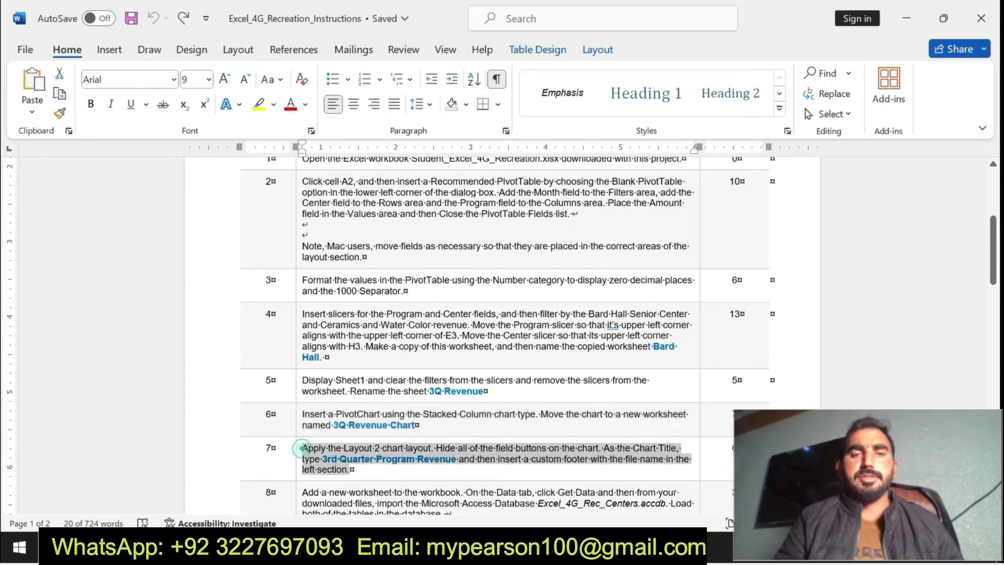
{"action": "left_click", "coordinate": [371, 446]}
{"action": "left_click", "coordinate": [424, 446]}
{"action": "left_click_drag", "start_coordinate": [305, 445], "coordinate": [442, 447]}
Switch to Excel and apply the Layout 2 quick layout to the chart on the 3Q Revenue Chart sheet.
{"action": "left_click", "coordinate": [547, 484]}
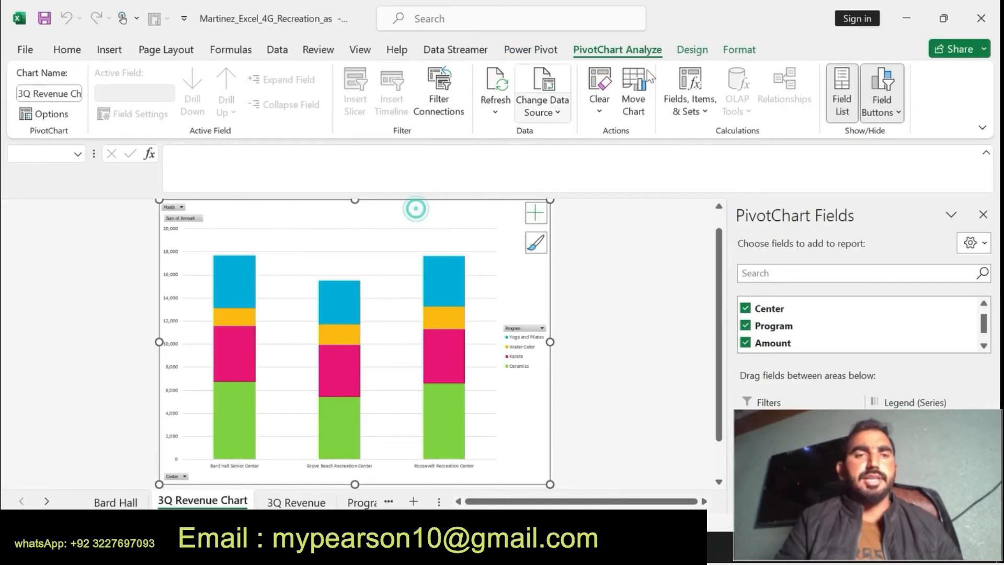
{"action": "left_click", "coordinate": [692, 49]}
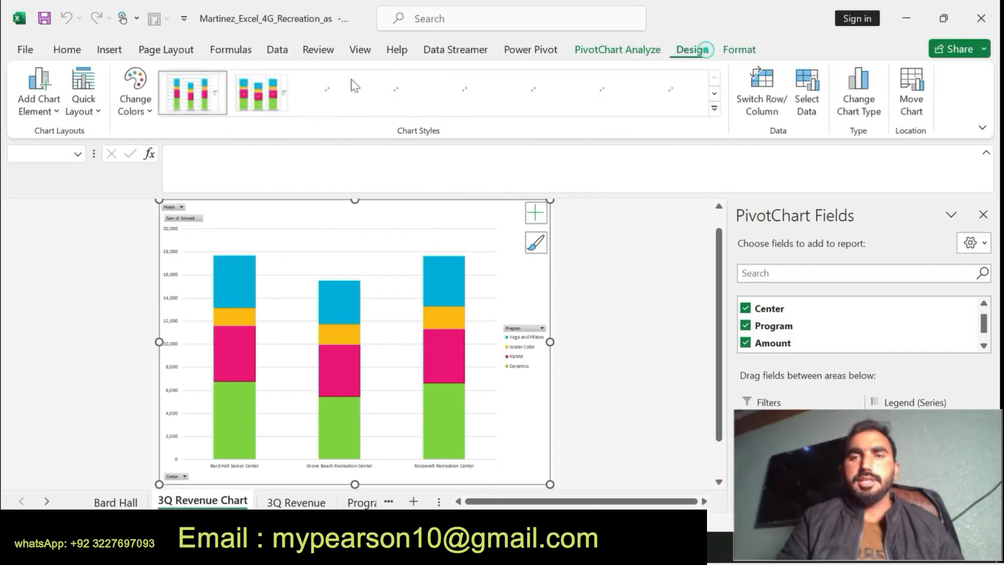
{"action": "left_click", "coordinate": [83, 102]}
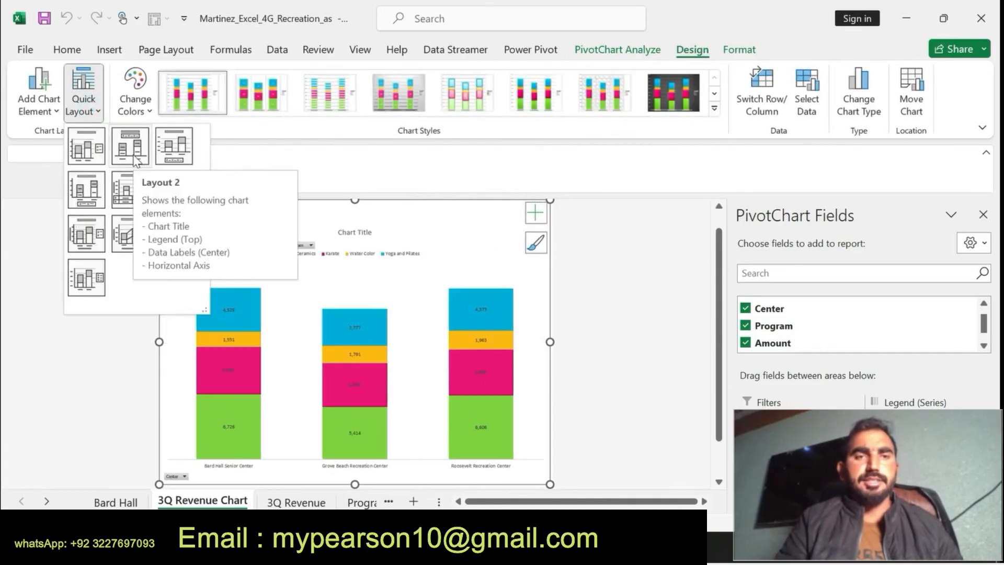
{"action": "left_click", "coordinate": [133, 157]}
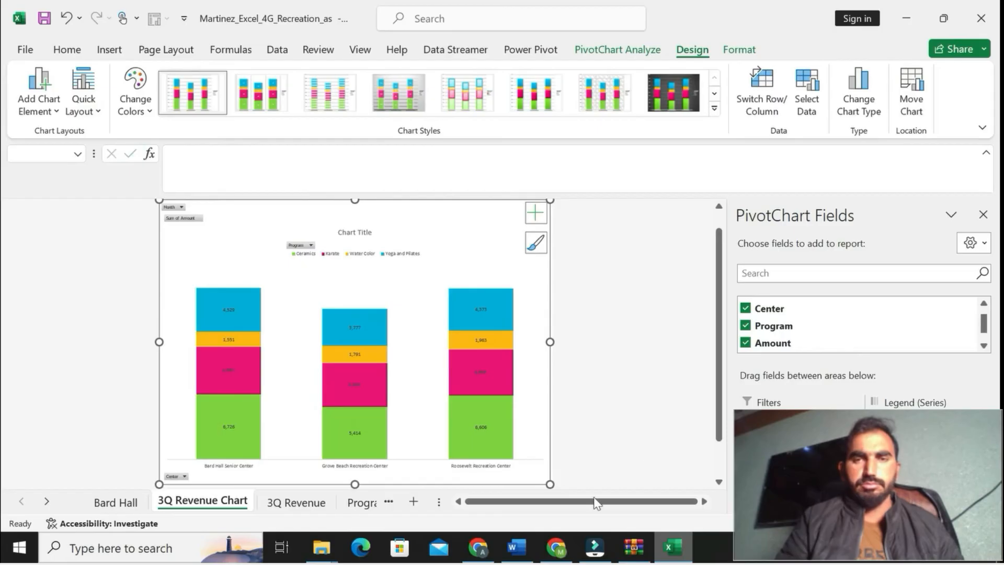
Read the field-button instruction in step 7 in Word, then return to Excel and hide all field buttons on the PivotChart.
{"action": "left_click", "coordinate": [512, 550]}
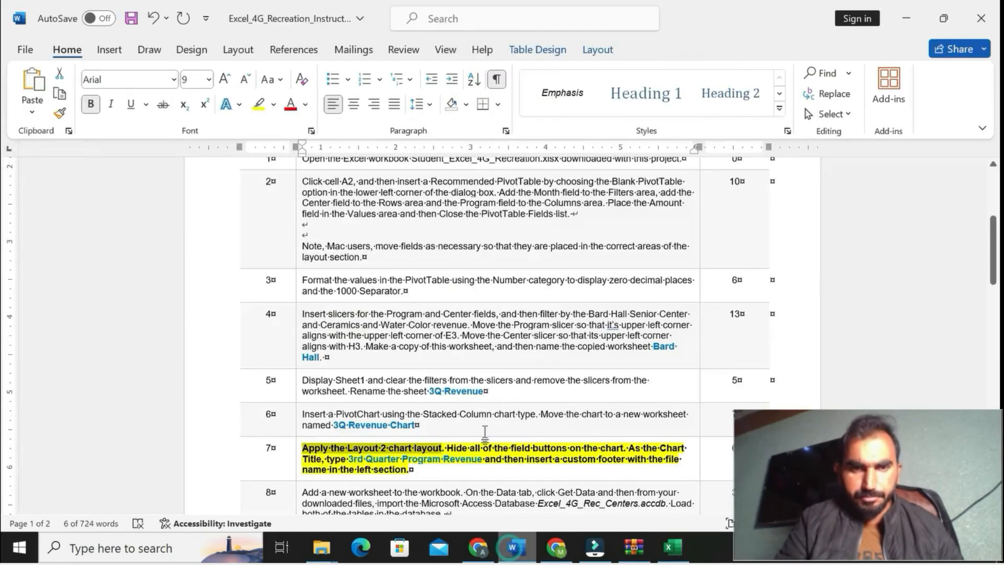
{"action": "left_click_drag", "start_coordinate": [447, 449], "coordinate": [627, 449]}
{"action": "left_click", "coordinate": [672, 548]}
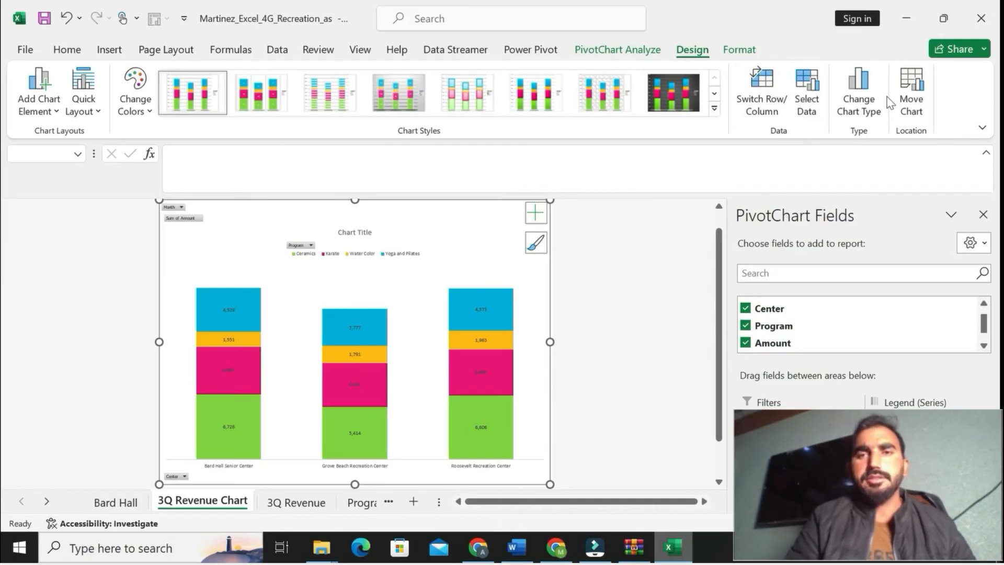
{"action": "left_click", "coordinate": [738, 49]}
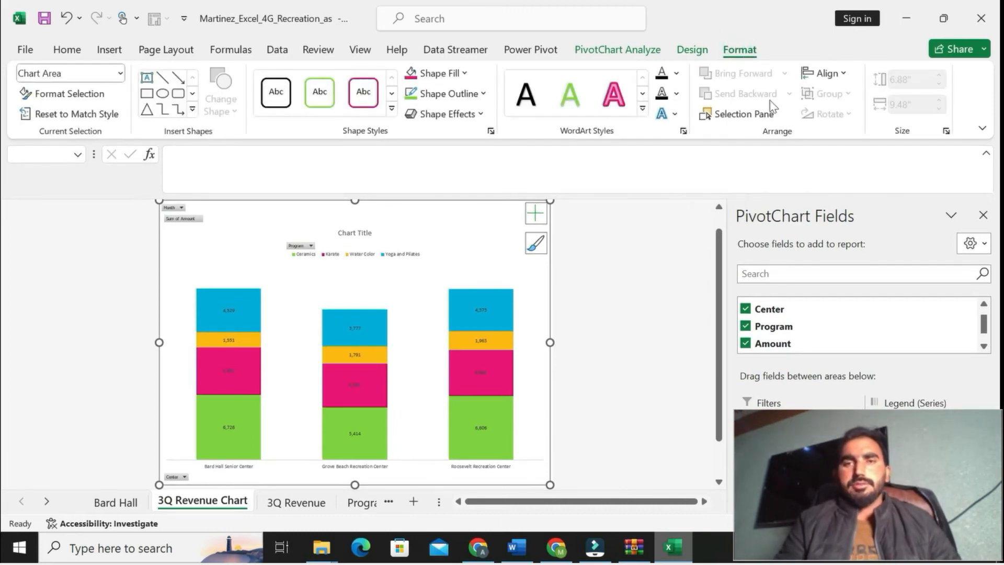
{"action": "left_click", "coordinate": [692, 49]}
{"action": "left_click", "coordinate": [644, 49]}
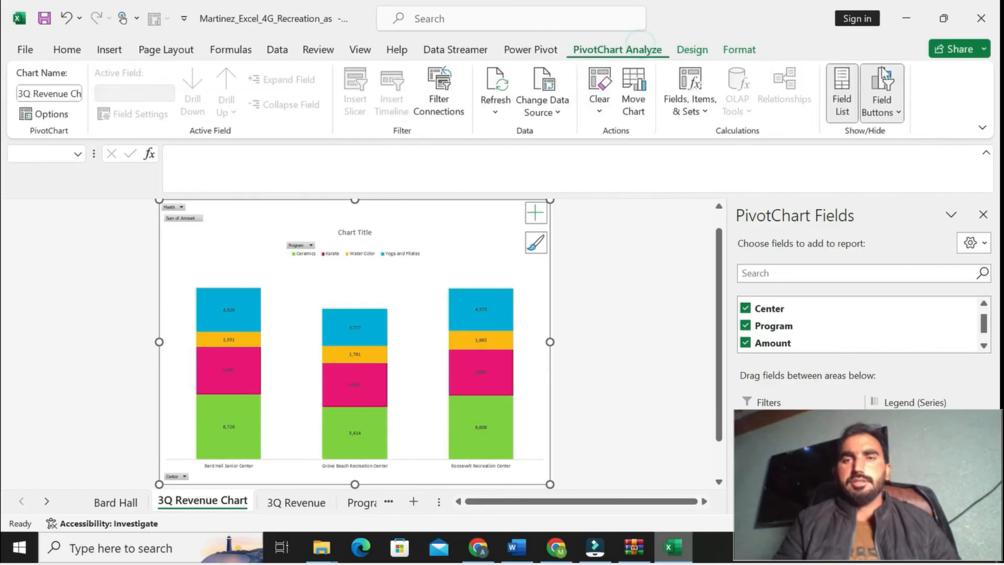
{"action": "left_click", "coordinate": [899, 112]}
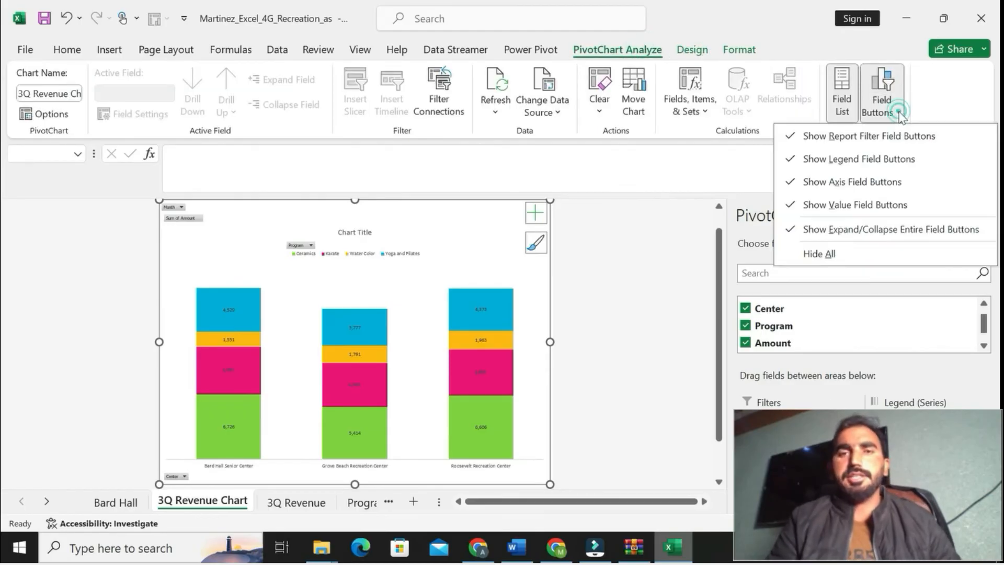
{"action": "left_click", "coordinate": [837, 252]}
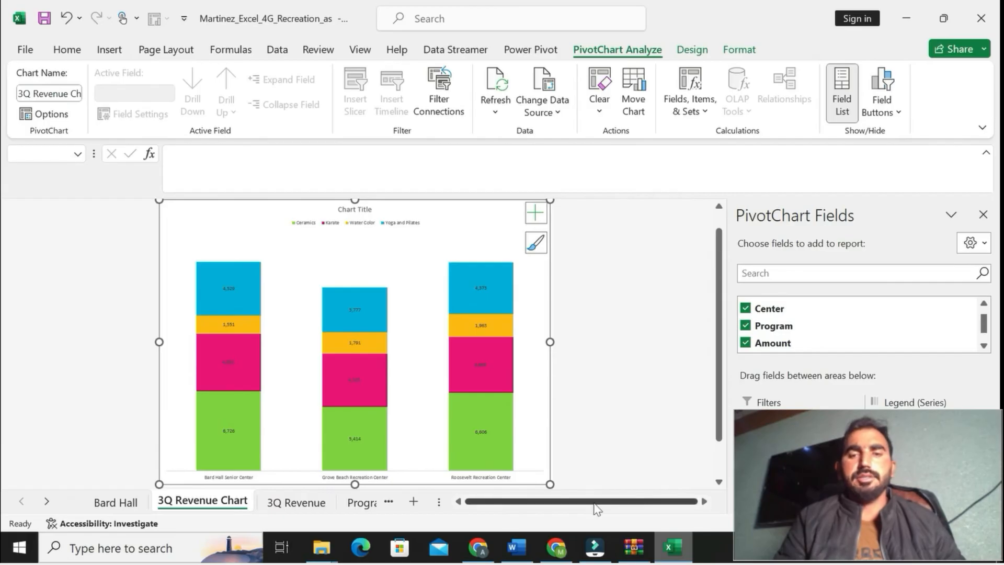
Switch to Word and select the chart title text in the step 7 instruction.
{"action": "left_click", "coordinate": [516, 554]}
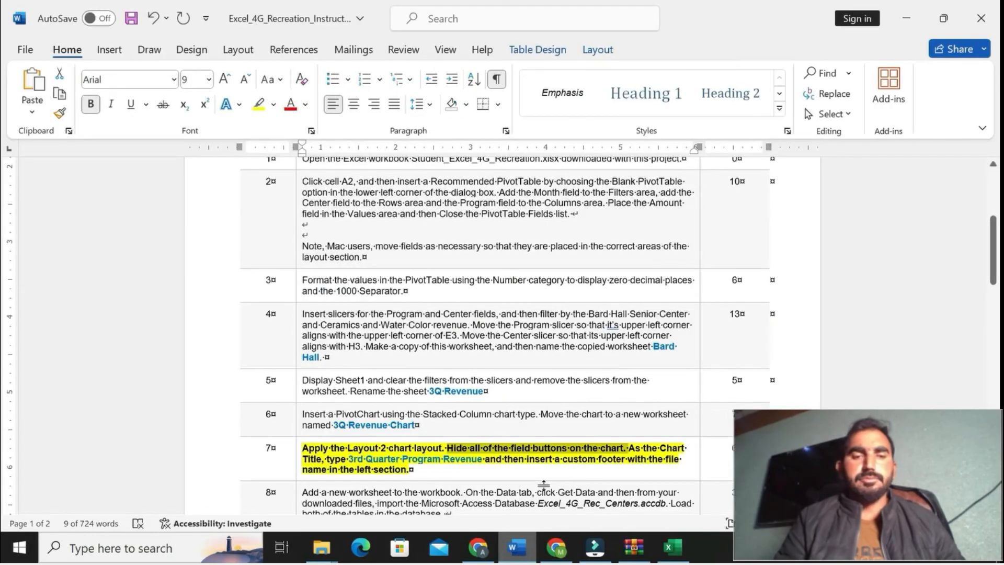
{"action": "left_click_drag", "start_coordinate": [327, 459], "coordinate": [409, 469]}
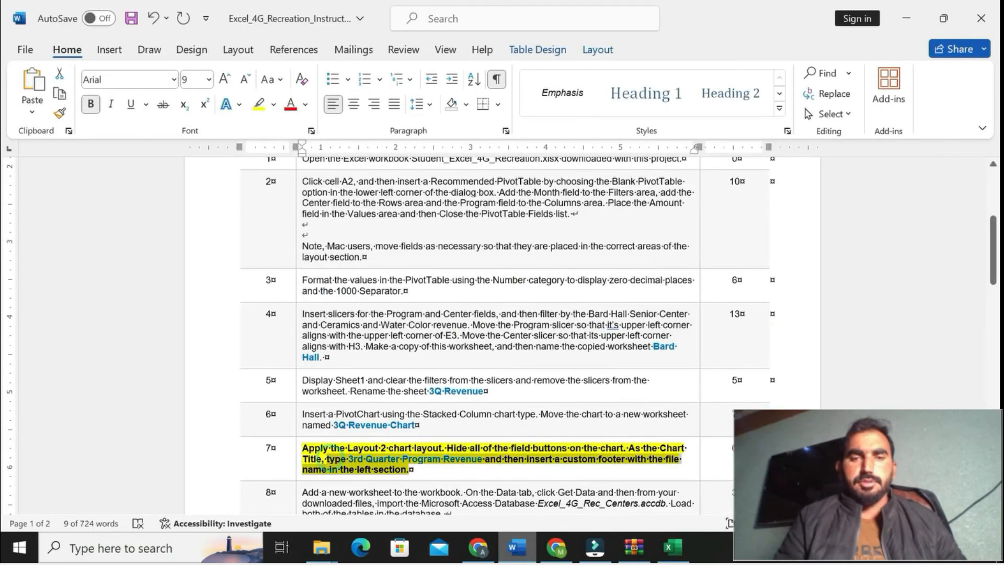
{"action": "left_click", "coordinate": [366, 466]}
{"action": "left_click_drag", "start_coordinate": [349, 459], "coordinate": [482, 460]}
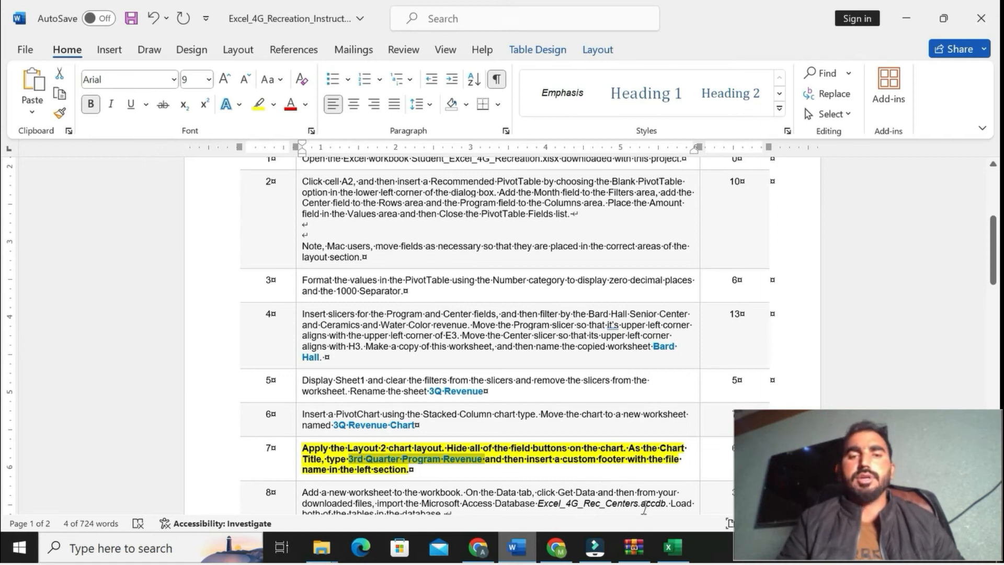
Switch to Excel and replace the chart title on the 3Q Revenue Chart sheet with "3rd Quarter Program Revenue".
{"action": "left_click", "coordinate": [673, 547]}
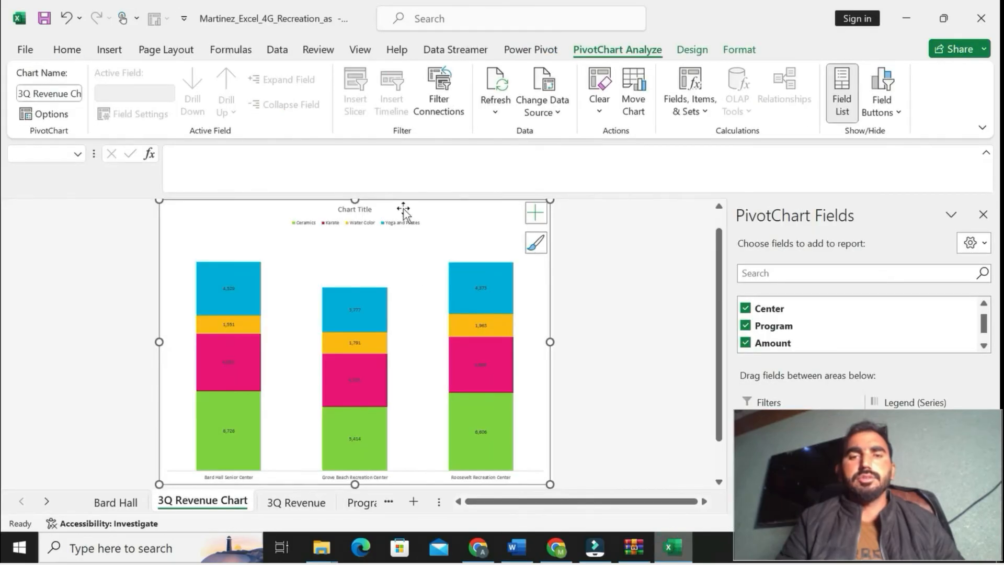
{"action": "left_click", "coordinate": [365, 208]}
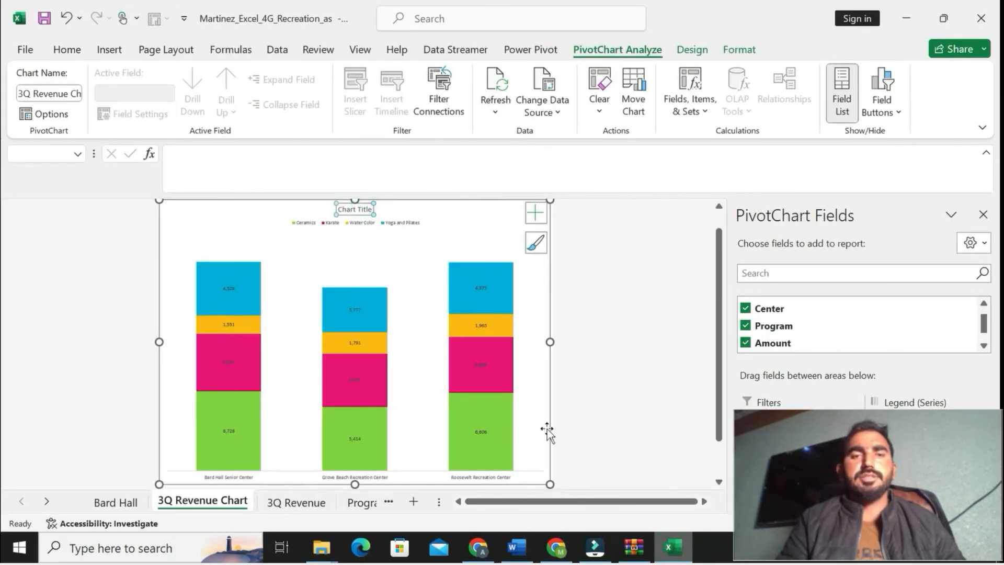
{"action": "left_click", "coordinate": [516, 547]}
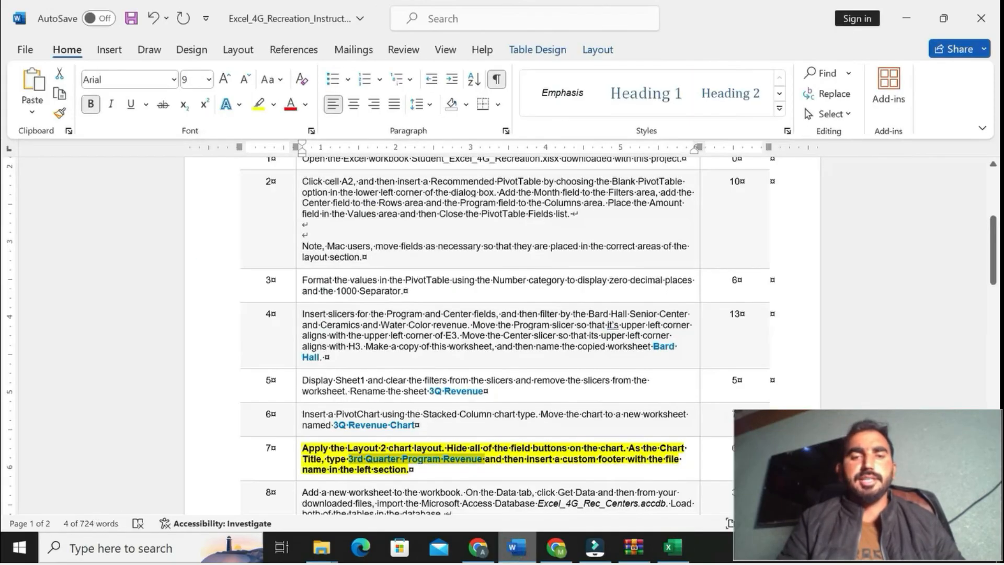
{"action": "left_click", "coordinate": [673, 547]}
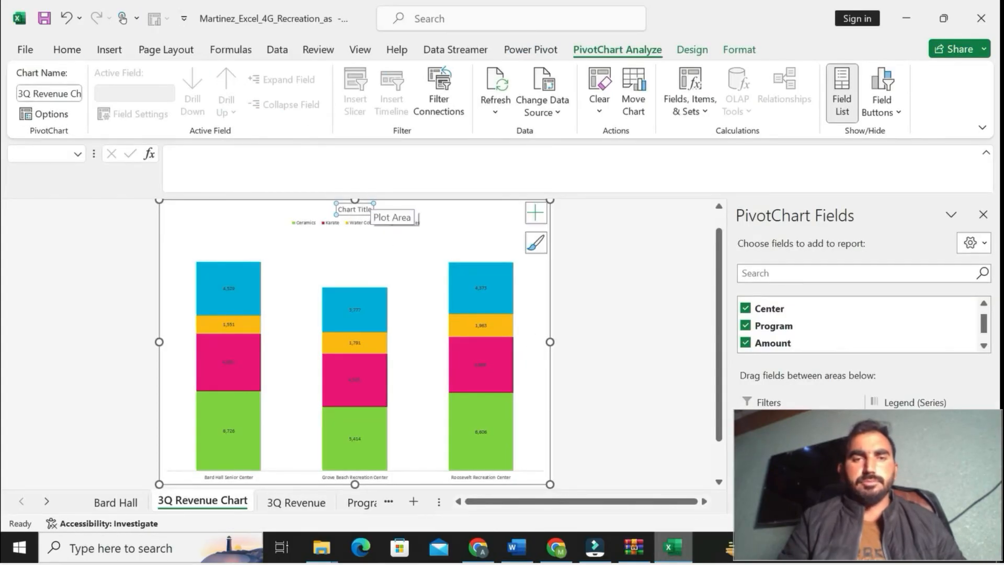
{"action": "left_click_drag", "start_coordinate": [372, 209], "coordinate": [346, 210]}
{"action": "key", "text": "Delete"}
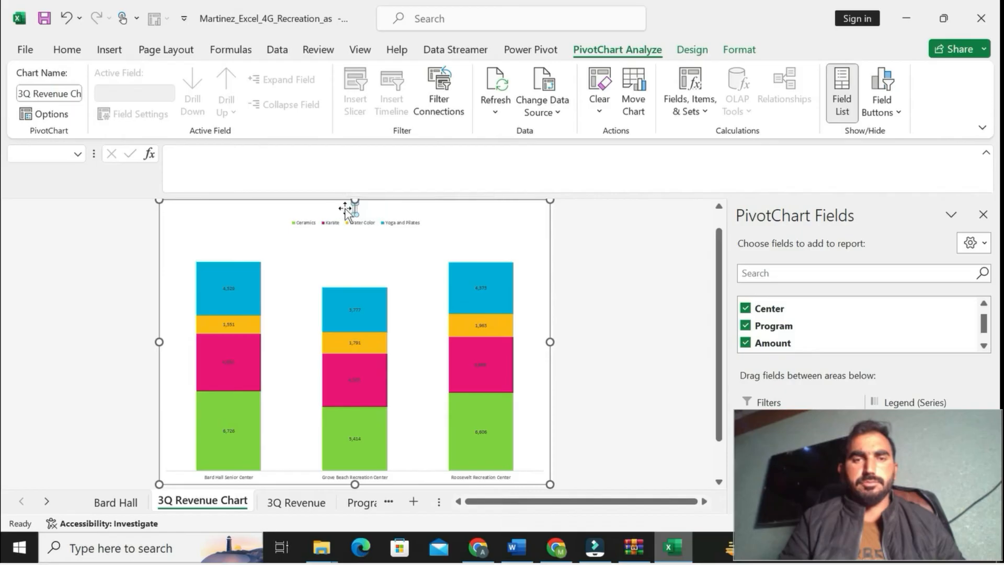
{"action": "type", "text": "3rd Quarter Program Revenue"}
{"action": "left_click", "coordinate": [621, 335]}
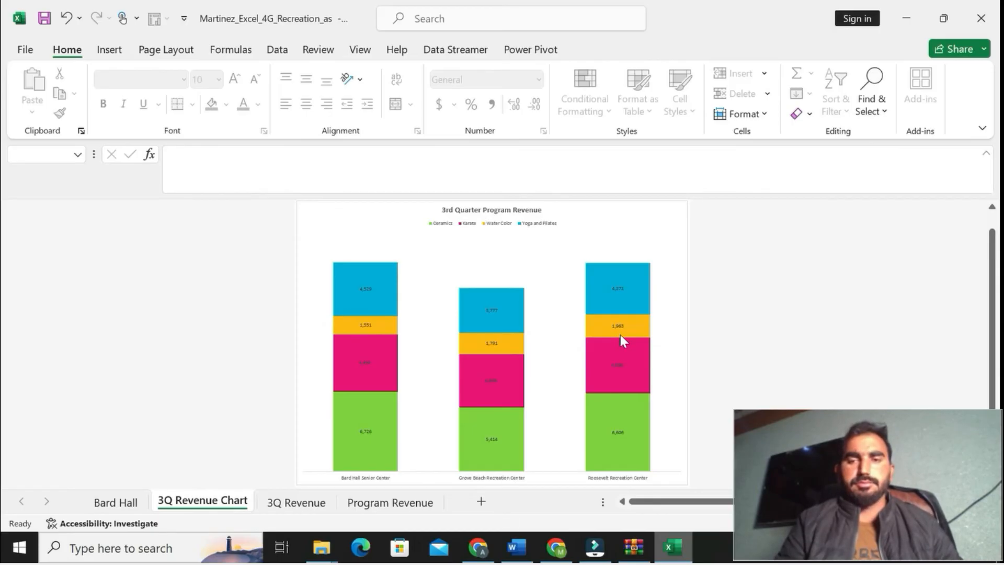
Read the custom footer instruction in step 7 in Word, then open the custom footer settings for the chart sheet in Excel.
{"action": "left_click", "coordinate": [517, 548]}
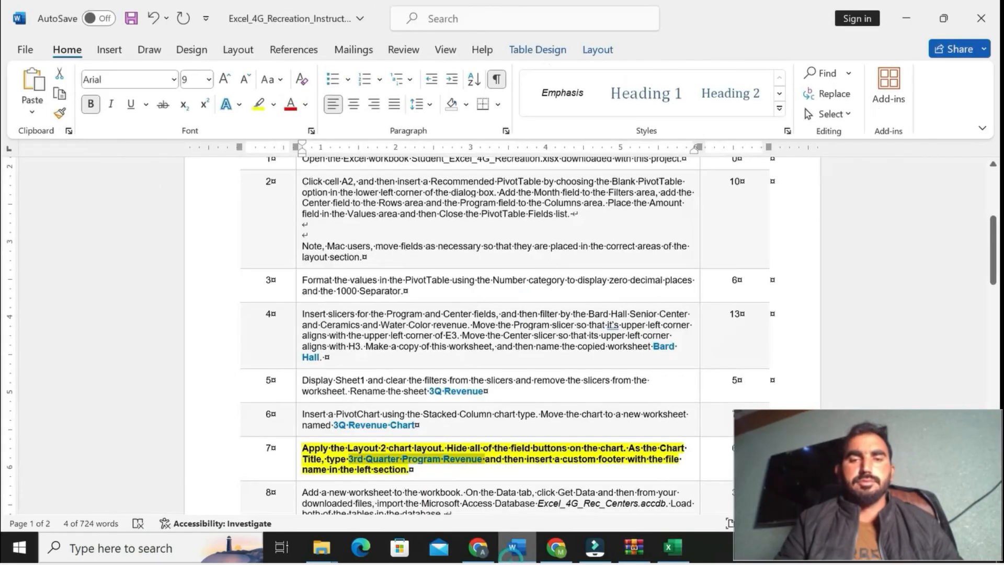
{"action": "left_click_drag", "start_coordinate": [504, 460], "coordinate": [545, 469]}
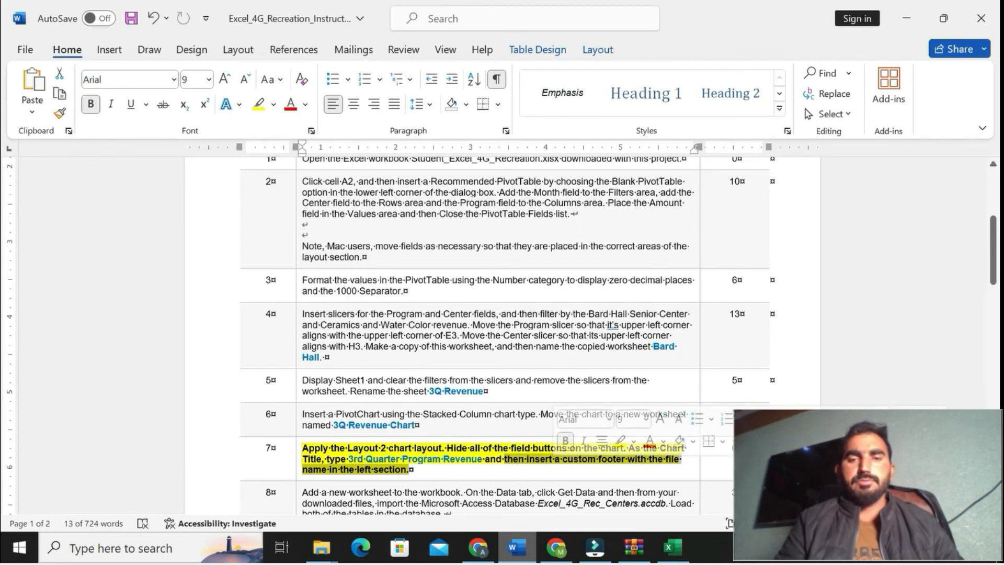
{"action": "left_click", "coordinate": [672, 547]}
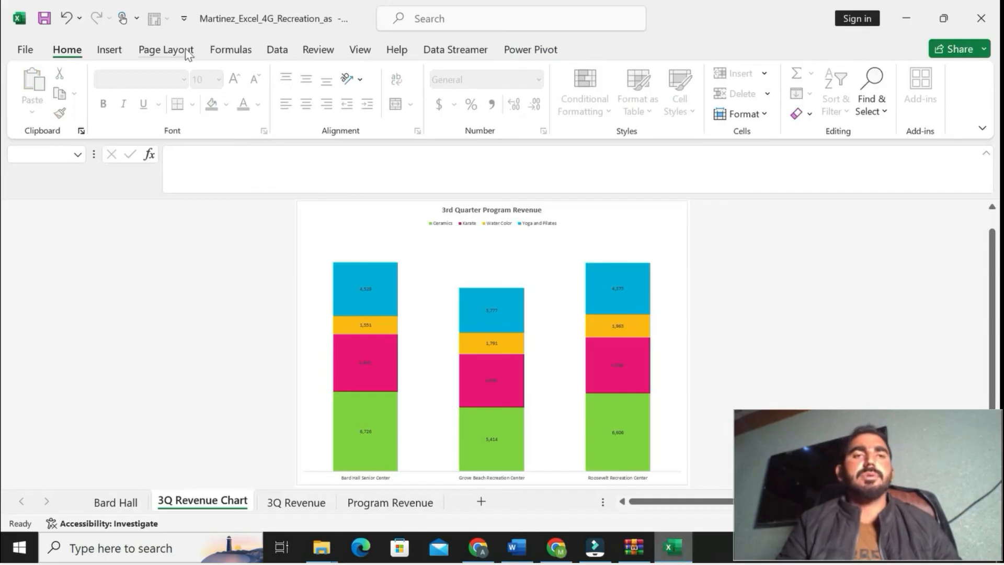
{"action": "left_click", "coordinate": [166, 50]}
{"action": "left_click", "coordinate": [148, 117]}
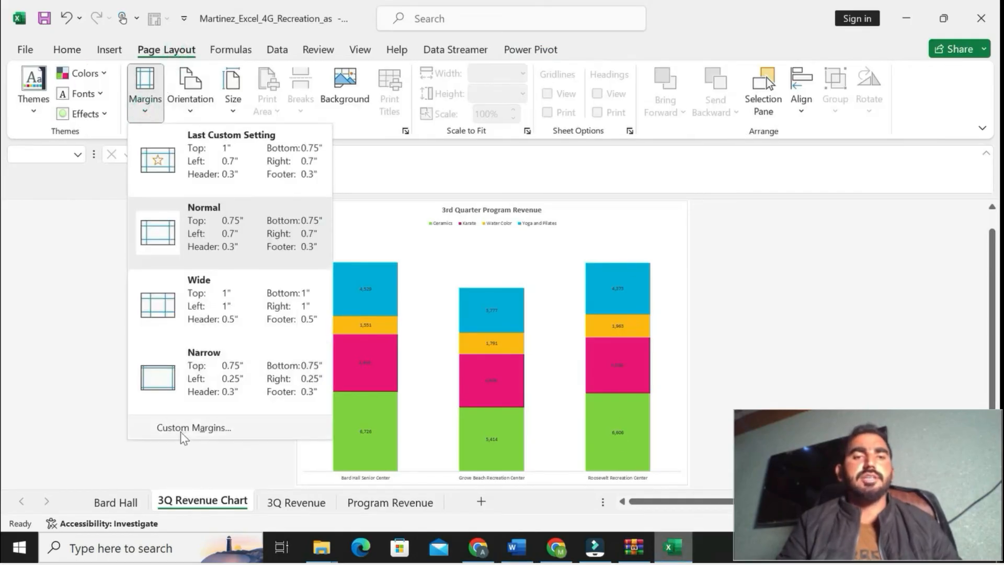
{"action": "left_click", "coordinate": [180, 428]}
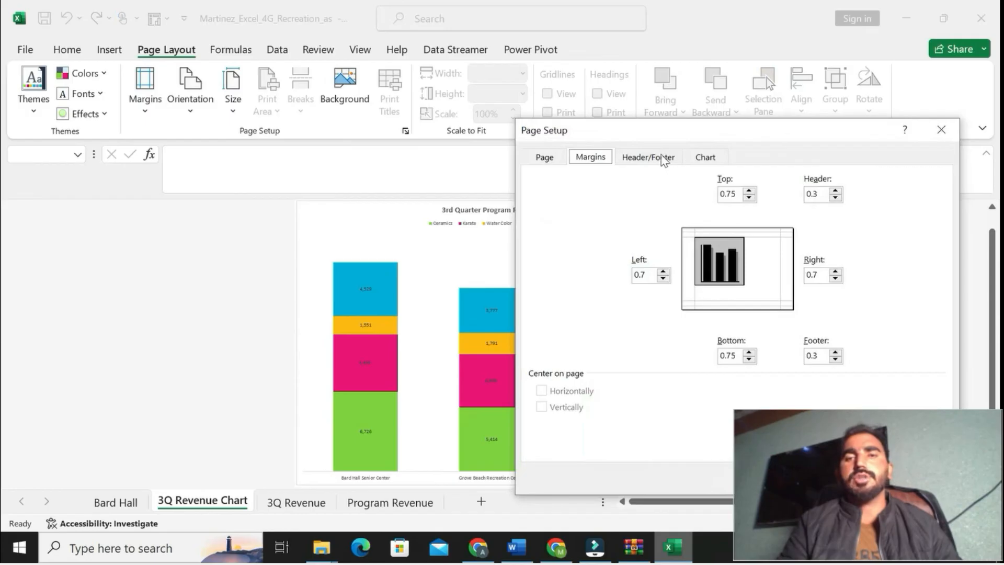
{"action": "left_click", "coordinate": [662, 158]}
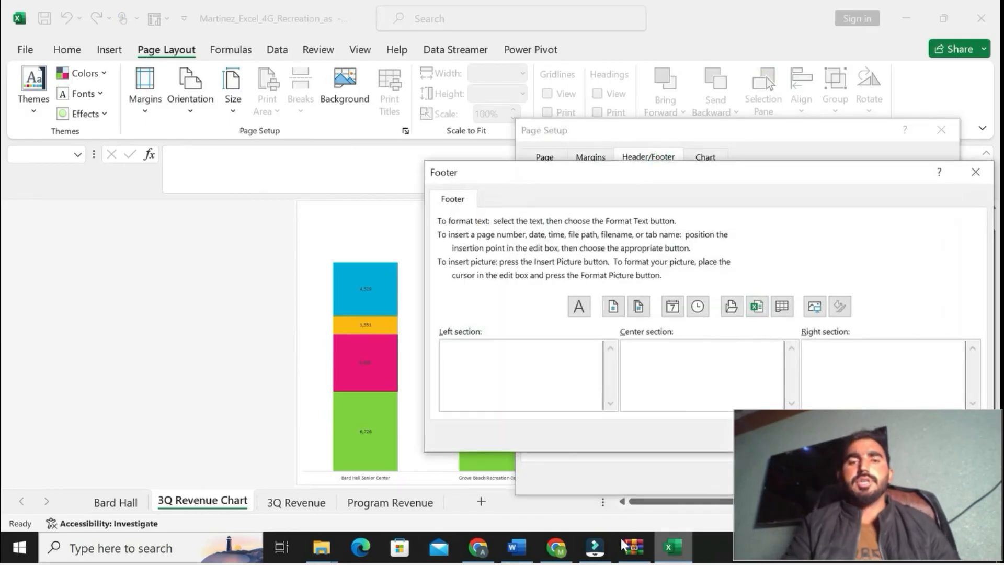
Recheck the footer instruction in Word, then insert the file name in the footer's left section in Excel and apply the page setup.
{"action": "left_click", "coordinate": [517, 547]}
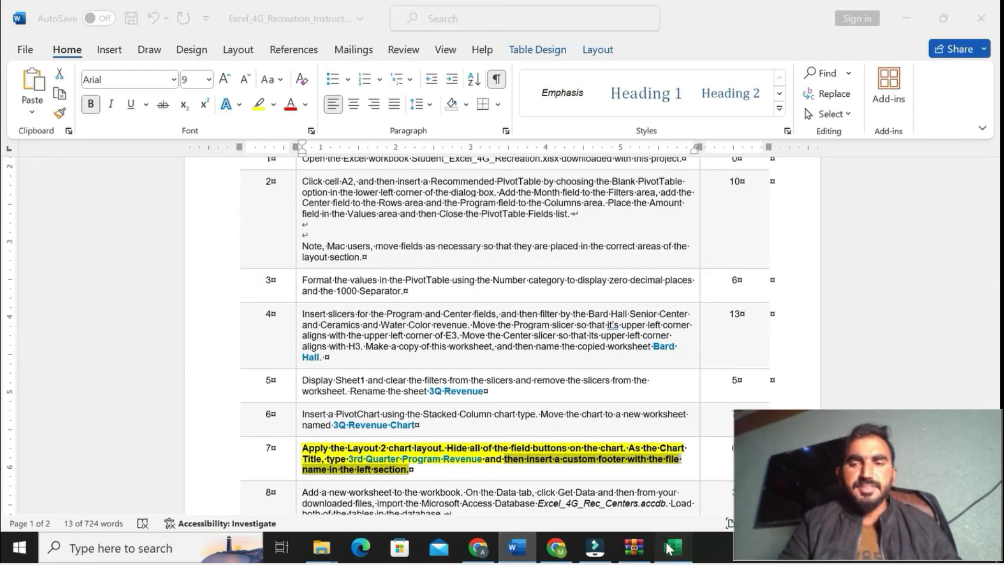
{"action": "left_click", "coordinate": [669, 545]}
{"action": "left_click", "coordinate": [749, 307]}
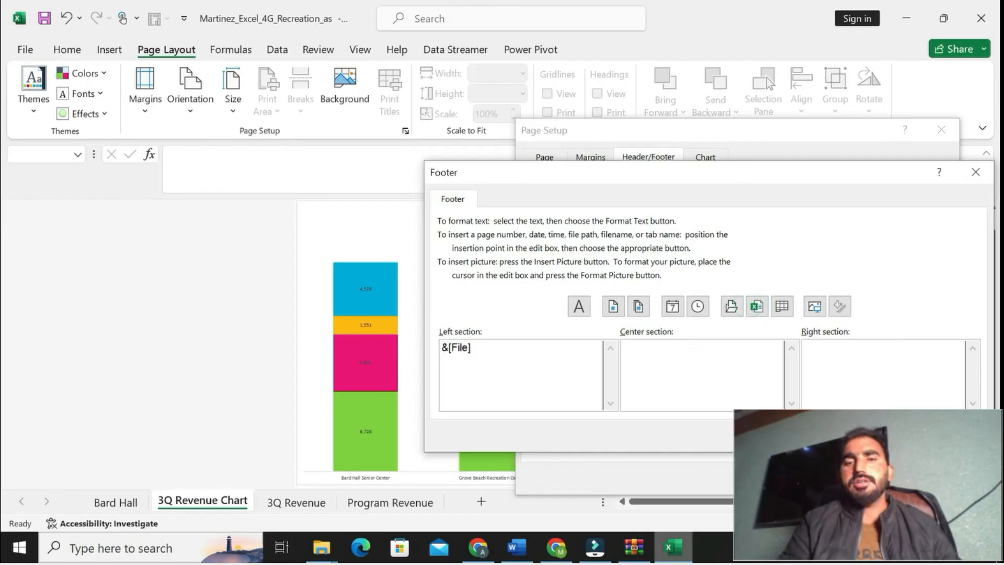
{"action": "left_click", "coordinate": [888, 436]}
{"action": "left_click", "coordinate": [857, 478]}
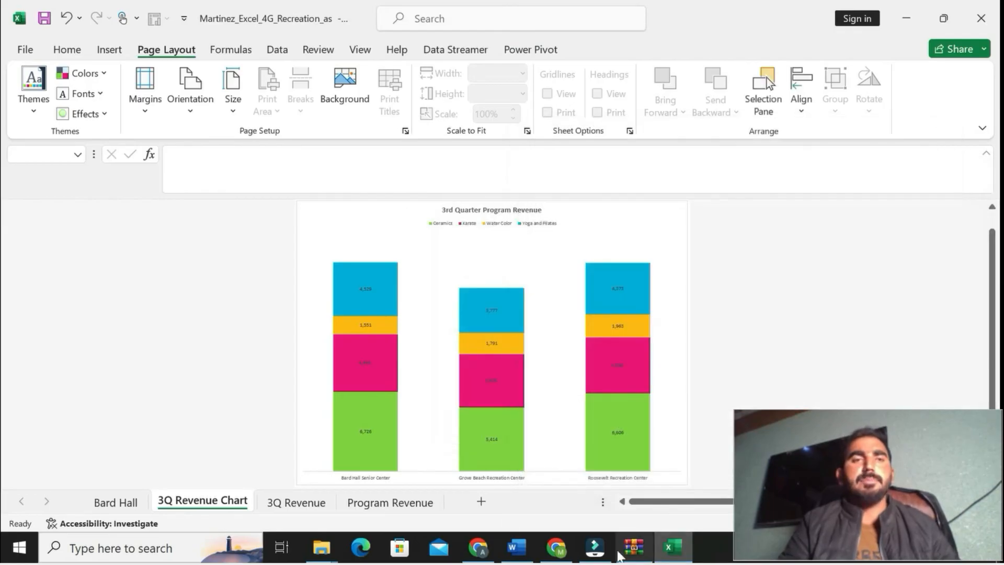
Switch to Word and undo the bold and yellow highlighting on step 7.
{"action": "left_click", "coordinate": [517, 547]}
{"action": "key", "text": "ctrl+z"}
{"action": "key", "text": "ctrl+z"}
{"action": "key", "text": "ctrl+z"}
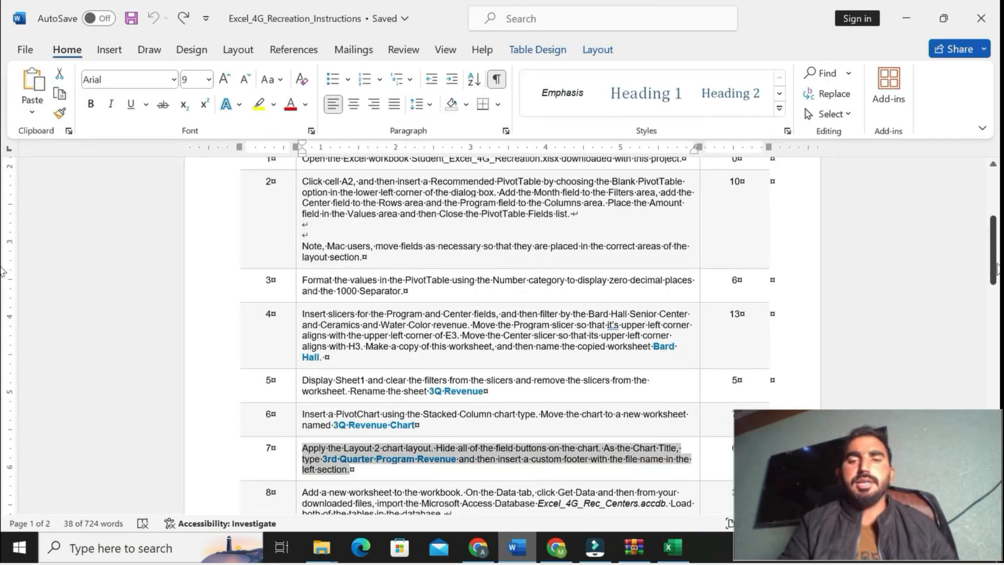
Add the text "we are dealing whole classes contact us for qua" in 20-point size after the Project Description heading.
{"action": "left_click_drag", "start_coordinate": [997, 268], "coordinate": [997, 284]}
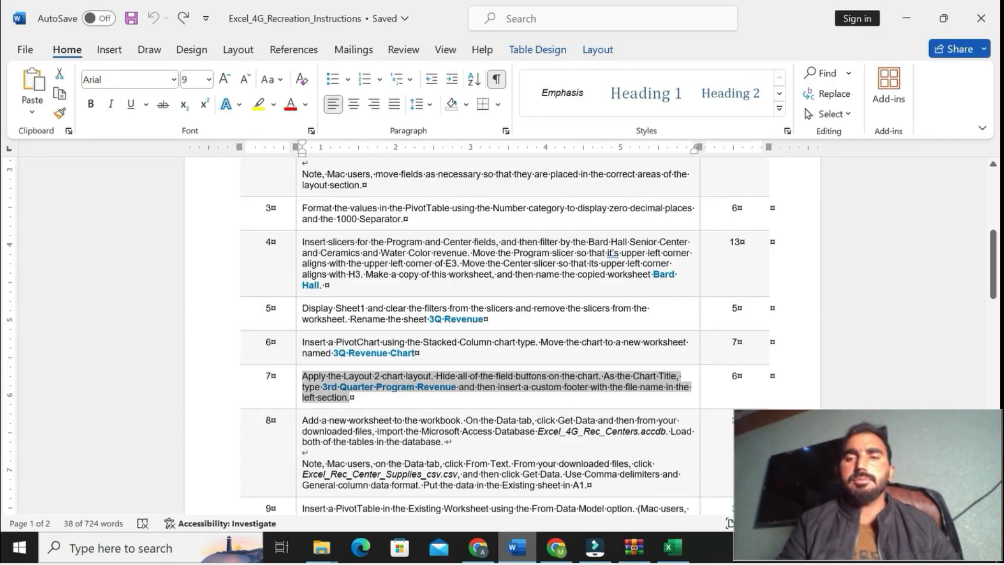
{"action": "left_click_drag", "start_coordinate": [992, 264], "coordinate": [992, 208]}
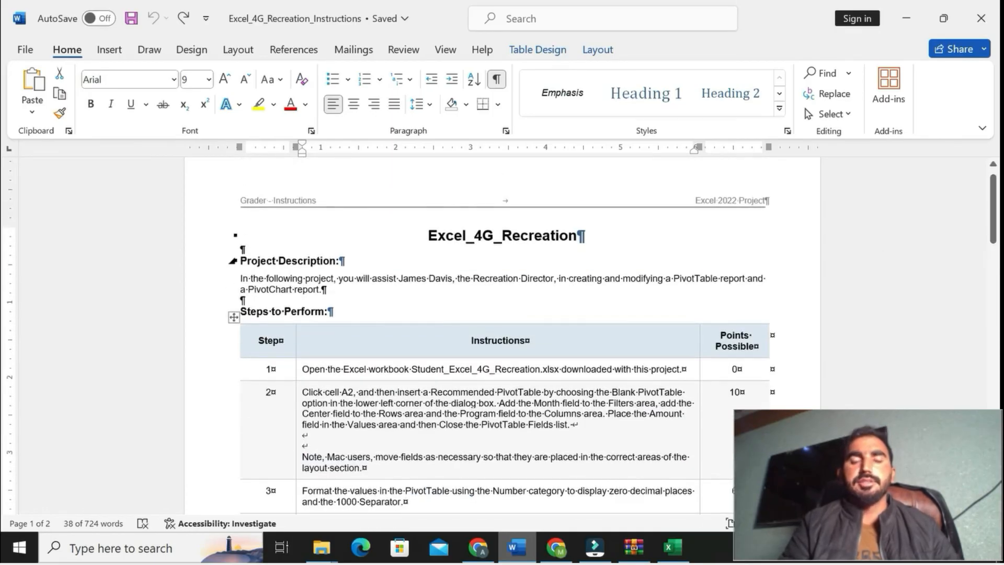
{"action": "left_click", "coordinate": [340, 261]}
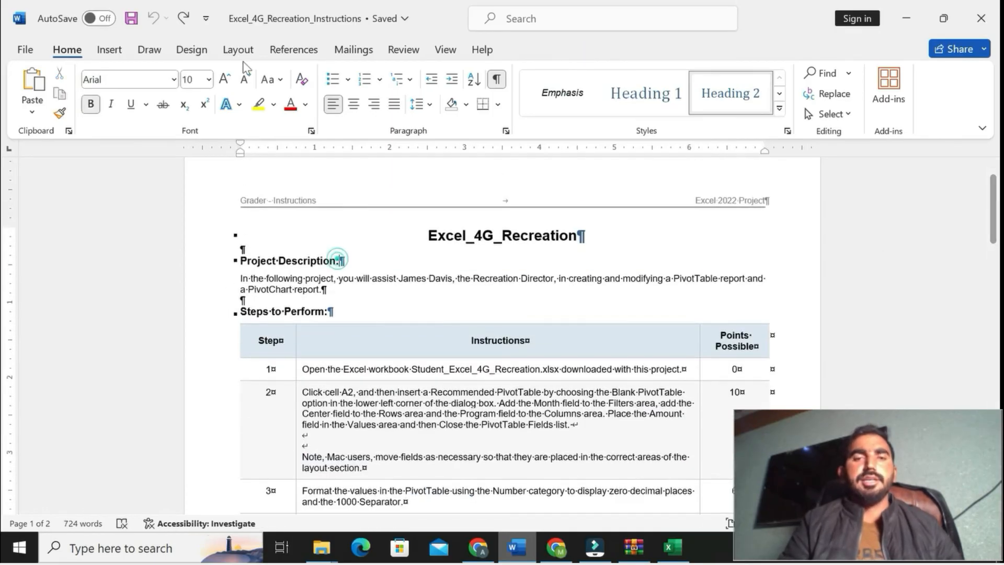
{"action": "left_click", "coordinate": [209, 79]}
{"action": "left_click", "coordinate": [196, 254]}
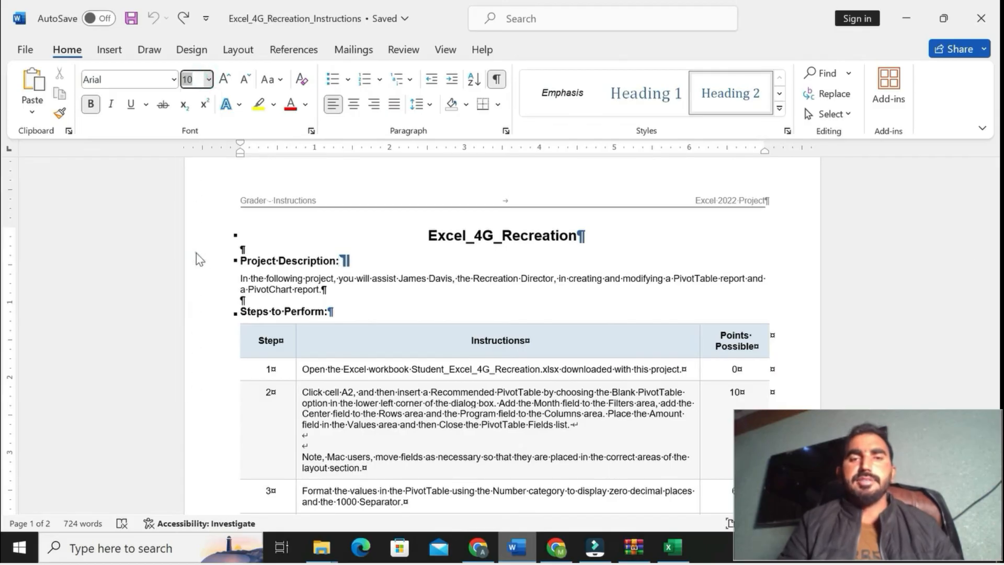
{"action": "type", "text": "we are dealinh"}
{"action": "key", "text": "BackSpace"}
{"action": "type", "text": "g whole classes contact us f"}
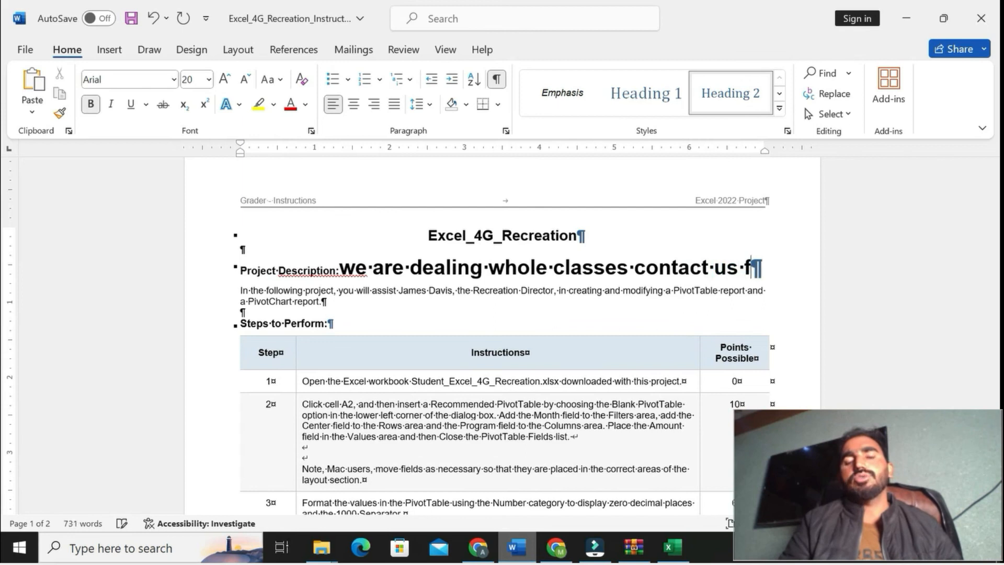
{"action": "type", "text": "or qua"}
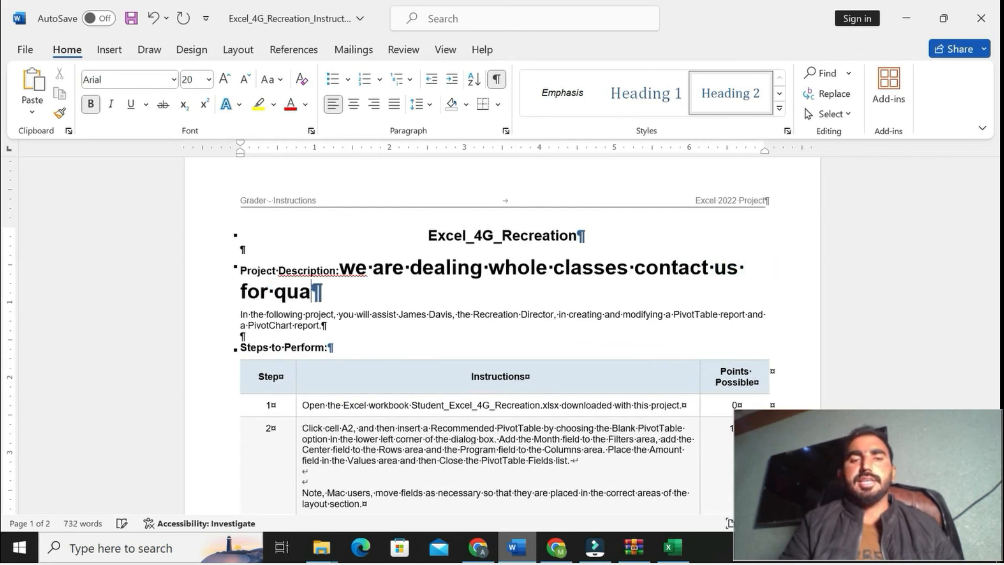